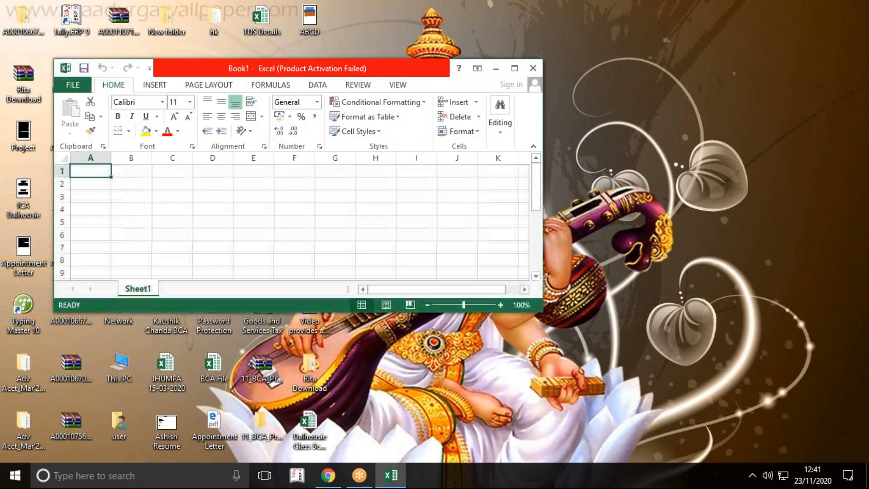
Step: Dismiss the Office activation wizard and maximize the blank workbook window
click(441, 313)
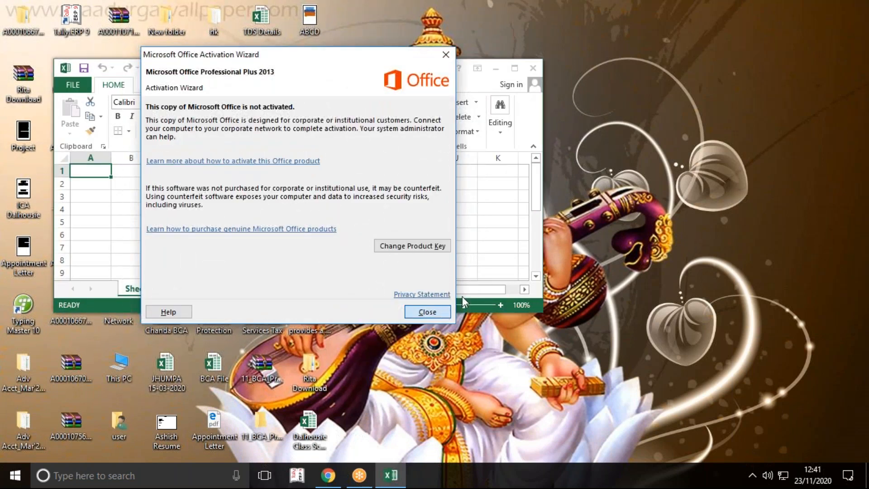
click(515, 68)
click(314, 209)
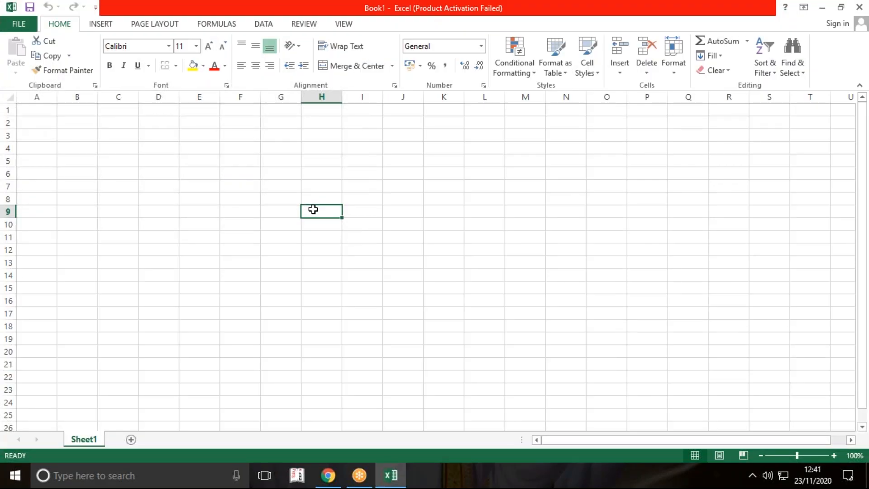
click(278, 214)
click(45, 117)
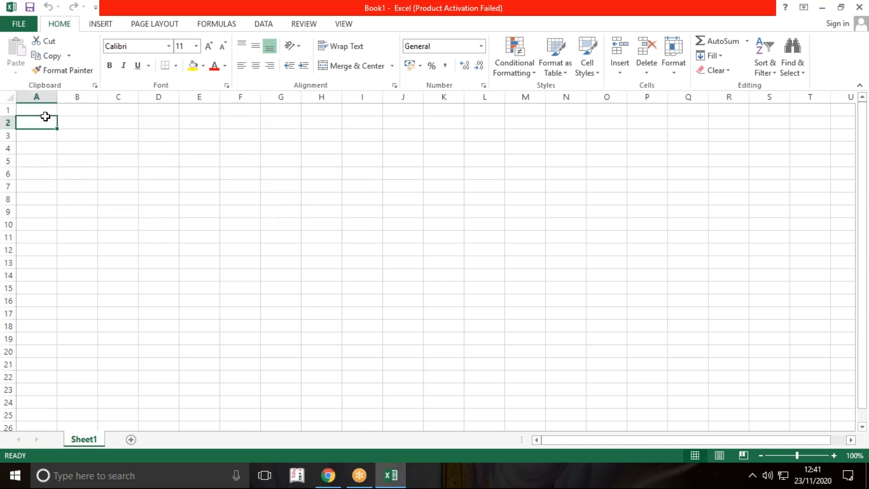
Step: Show the formula bar above the worksheet and make A1 the active cell
click(344, 24)
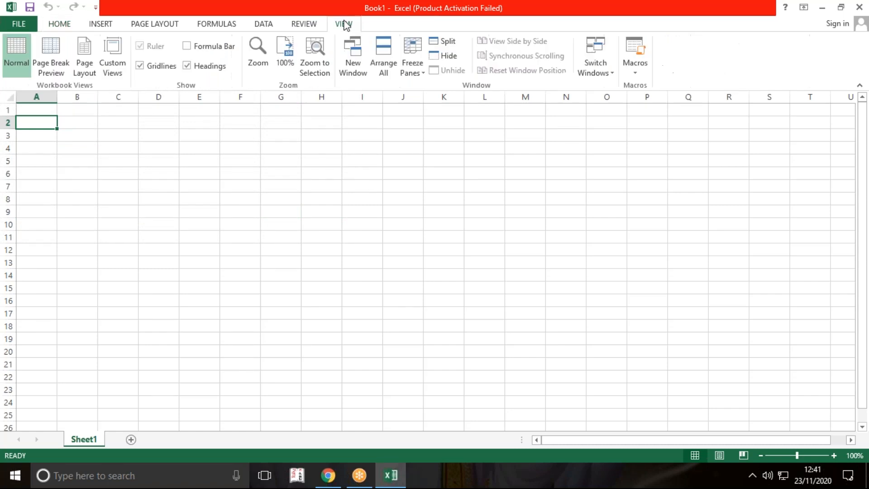
click(187, 45)
click(221, 206)
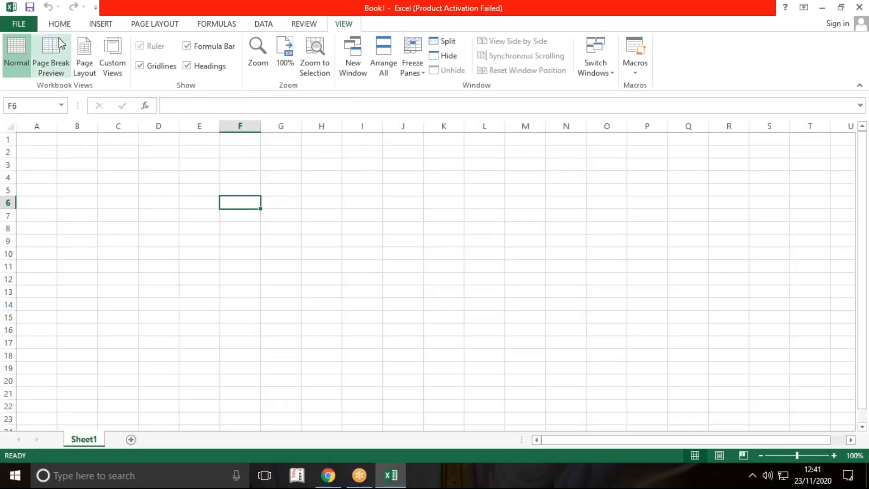
click(60, 24)
click(163, 218)
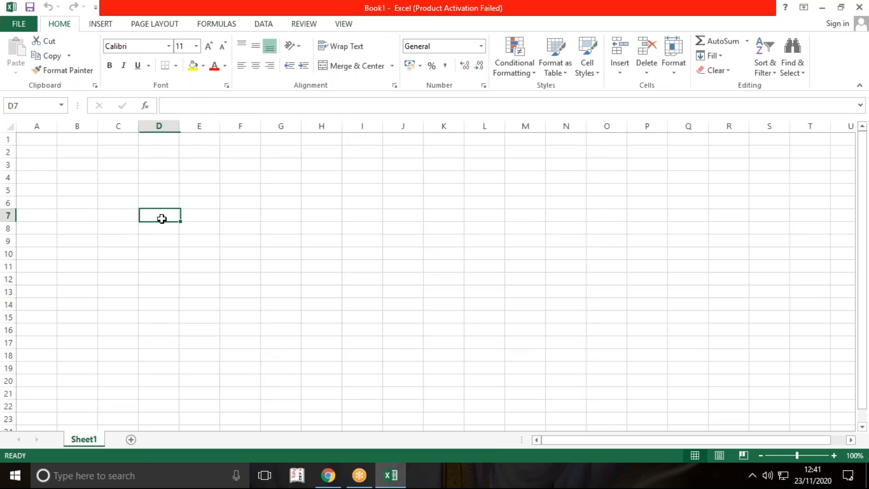
click(31, 133)
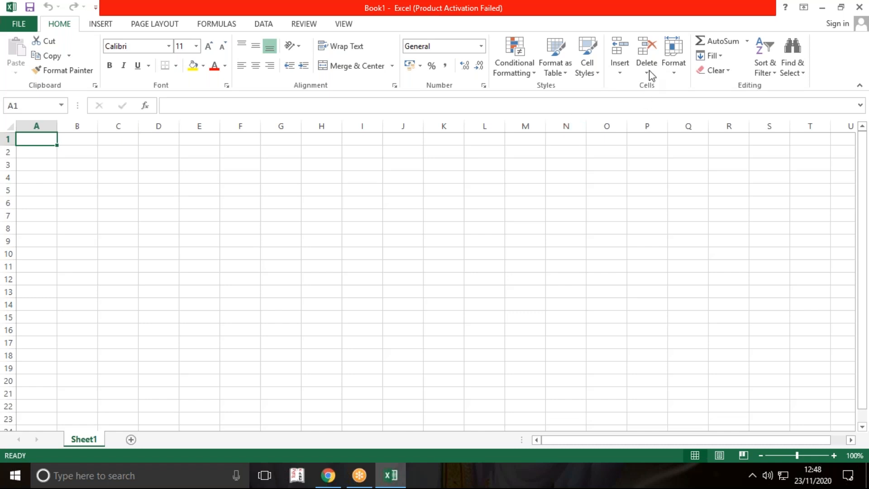
Step: Zoom the worksheet in to 150%
click(408, 203)
click(834, 456)
click(834, 455)
click(834, 456)
click(834, 456)
click(504, 310)
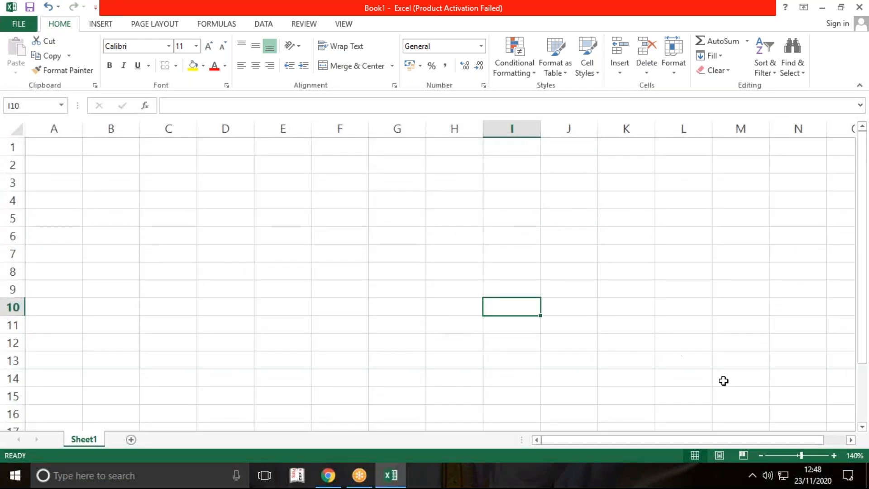
click(833, 456)
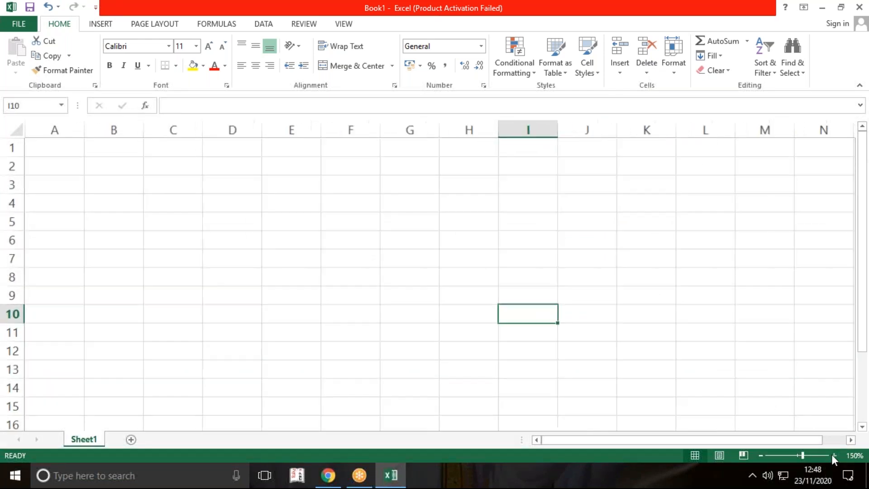
click(418, 249)
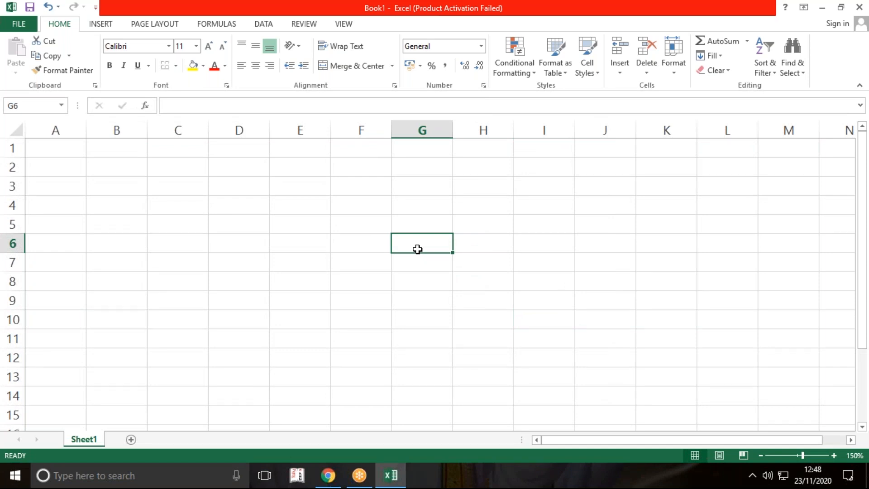
click(604, 21)
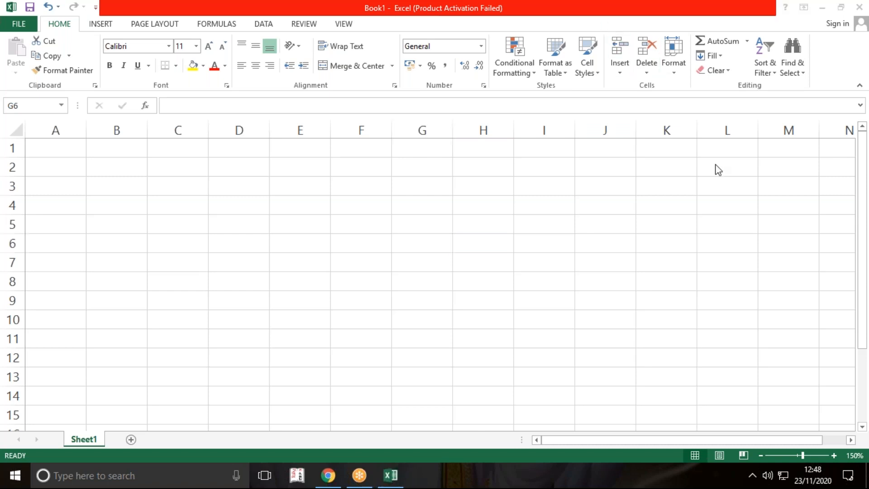
click(421, 236)
click(421, 223)
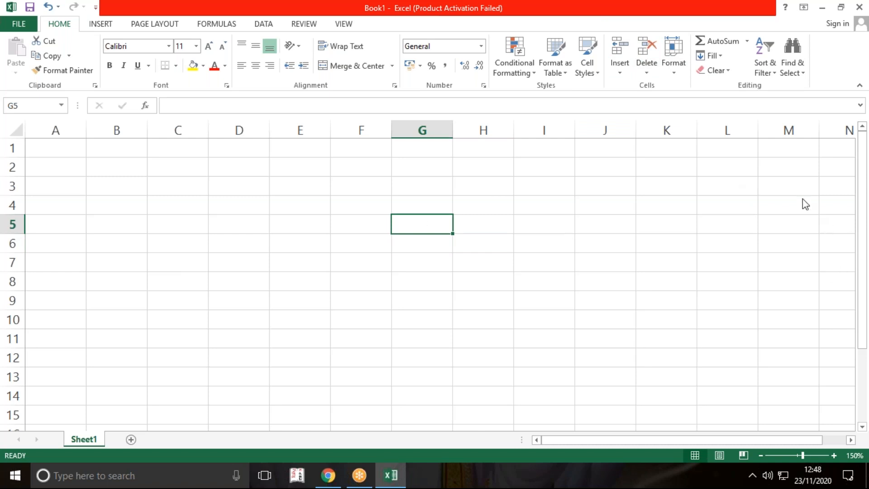
click(781, 182)
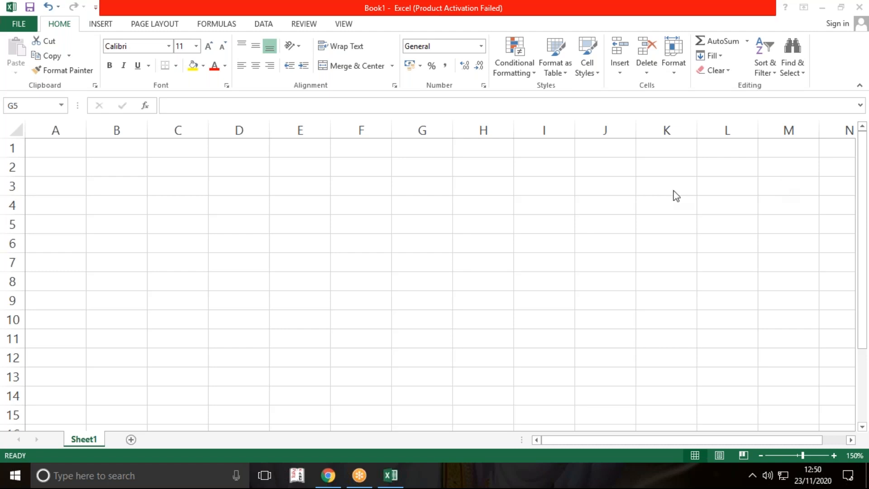
Step: Merge and center cells A2:F2 to form the heading row
click(56, 166)
drag(56, 166, 365, 166)
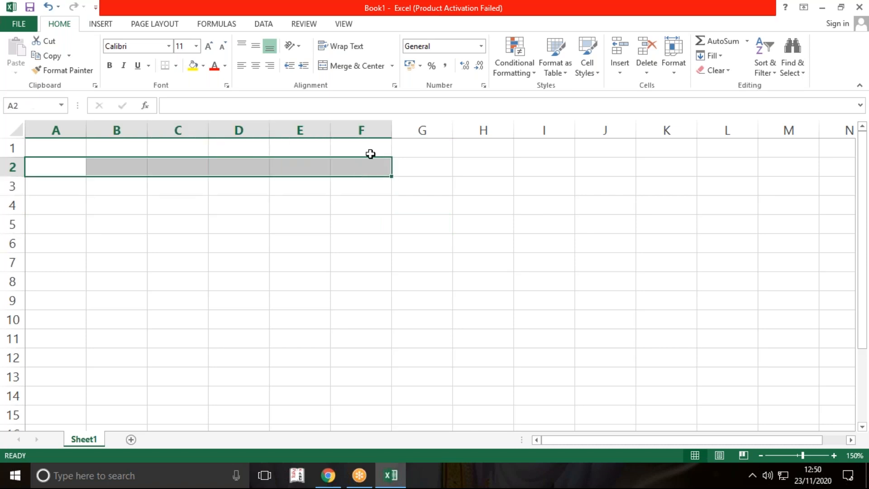
click(351, 65)
click(358, 223)
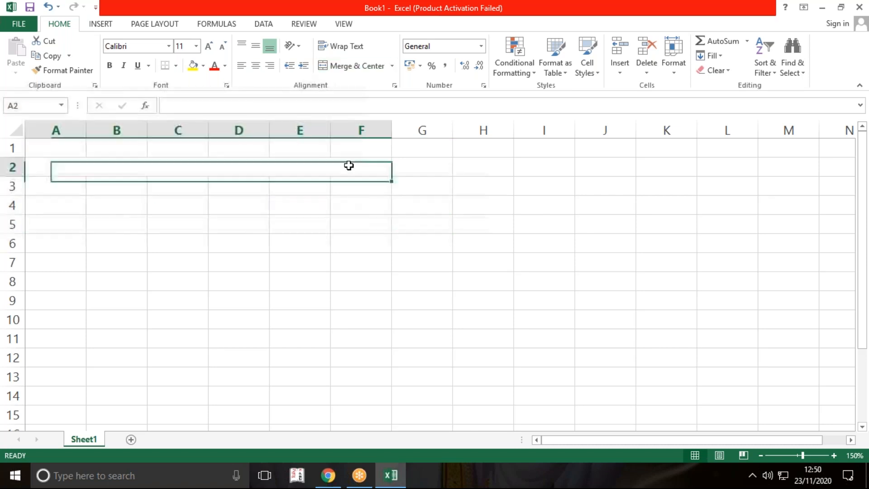
Step: Enter the heading "Payslip" in the merged cell in row 2
click(349, 165)
text(Payli)
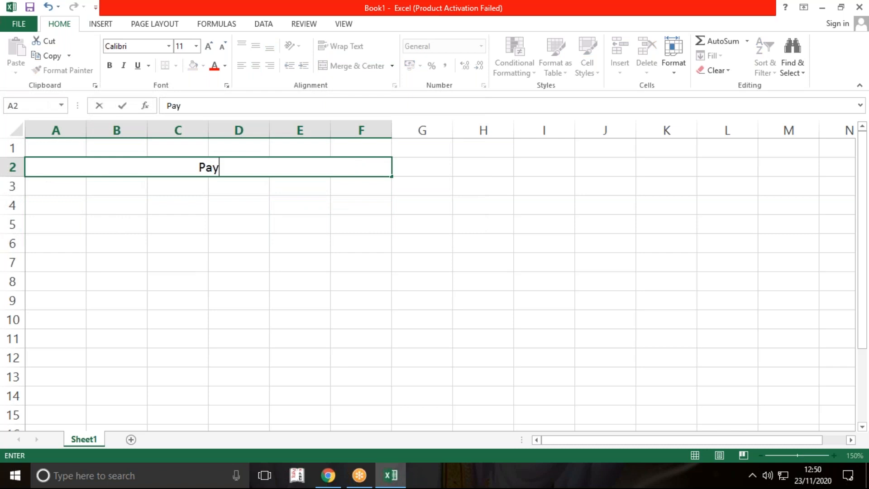
key(BackSpace)
key(BackSpace)
text(slip)
key(Return)
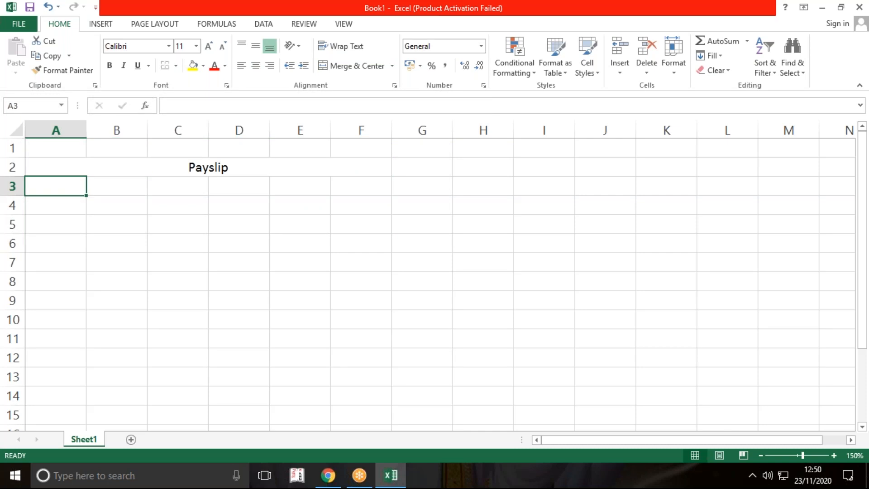
Step: Change the font of the whole worksheet to Bookman Old Style
click(306, 164)
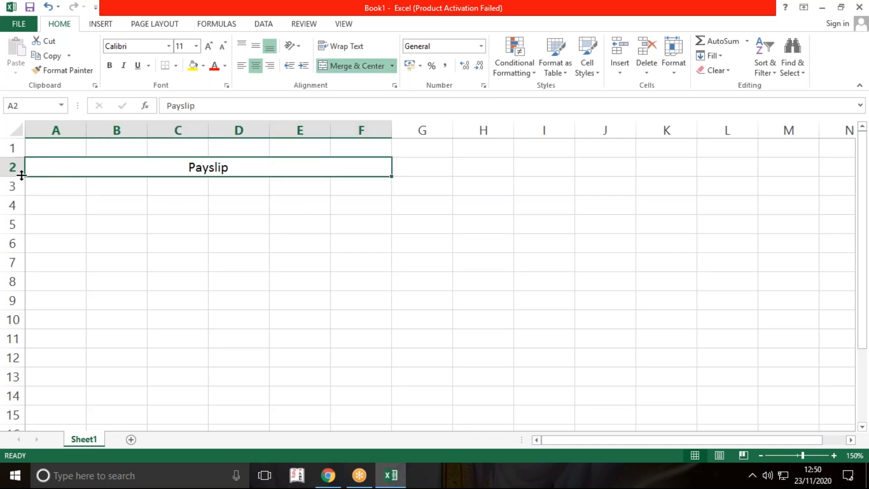
drag(20, 175, 21, 175)
click(15, 130)
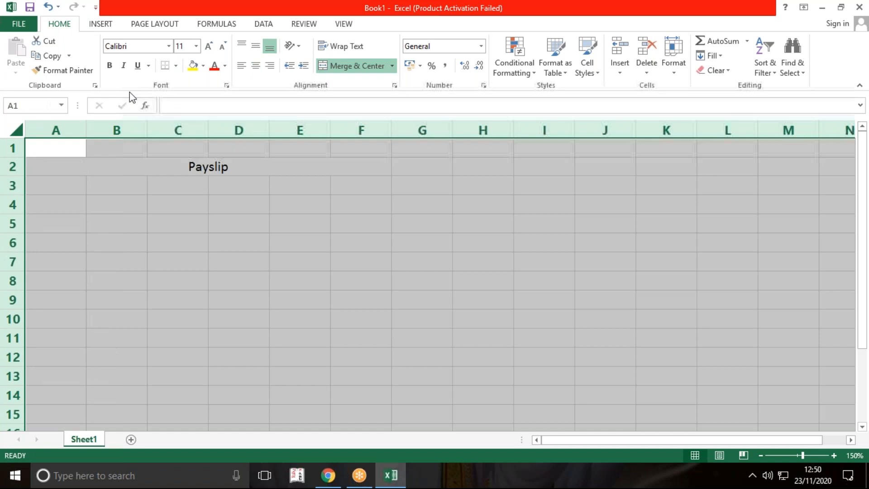
click(169, 46)
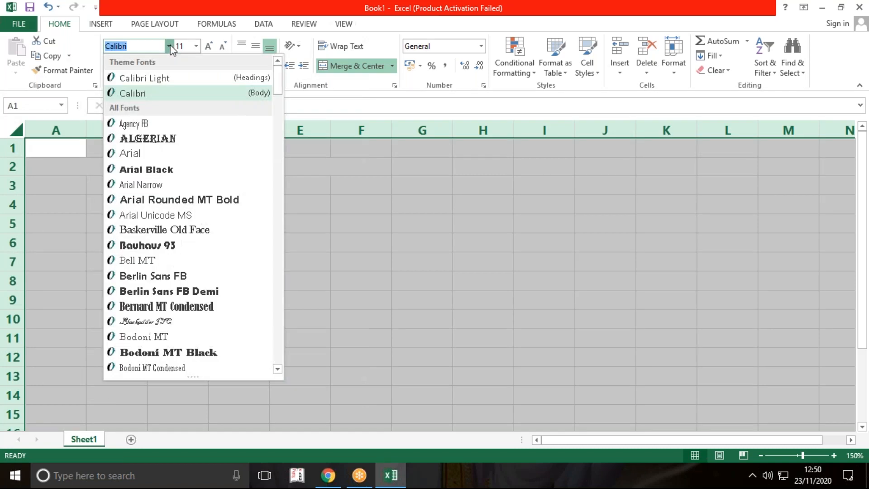
scroll(189, 231, down, 4)
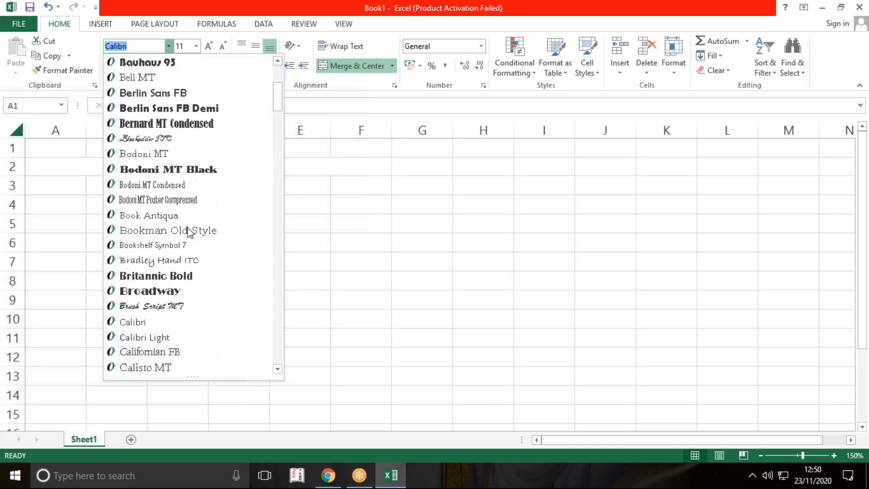
click(189, 231)
click(273, 236)
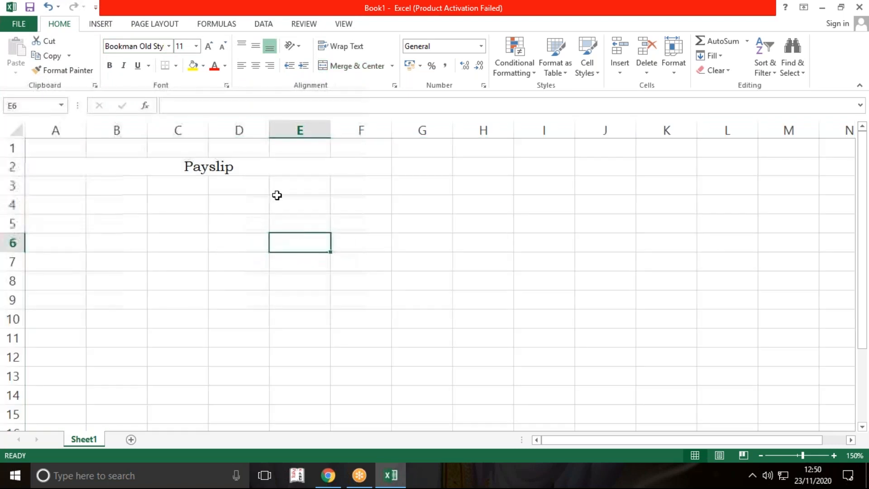
Step: Fill the merged Payslip heading cell with light blue
click(255, 169)
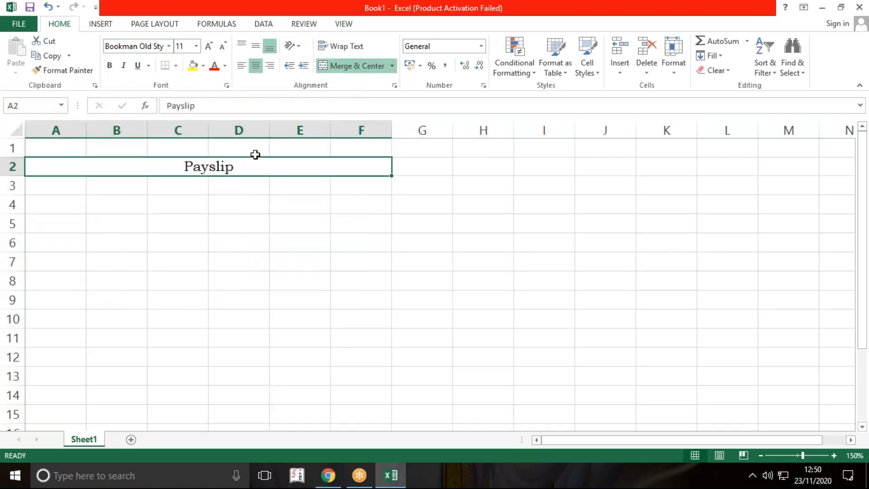
click(204, 66)
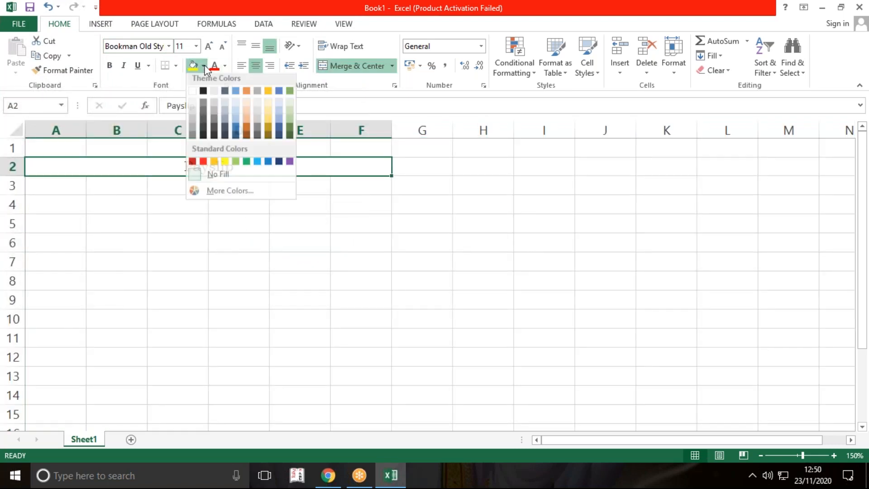
click(237, 121)
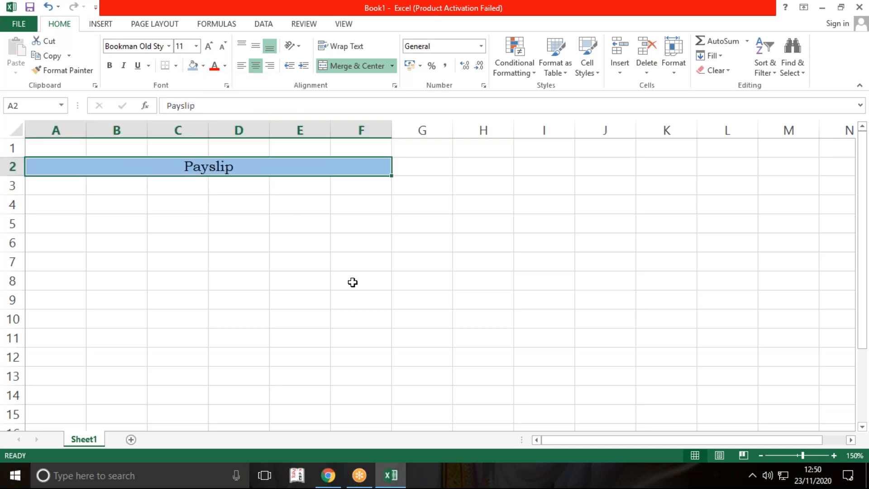
click(353, 282)
Step: Slightly reduce the height of row 2 and the width of column A
drag(20, 177, 20, 174)
click(253, 272)
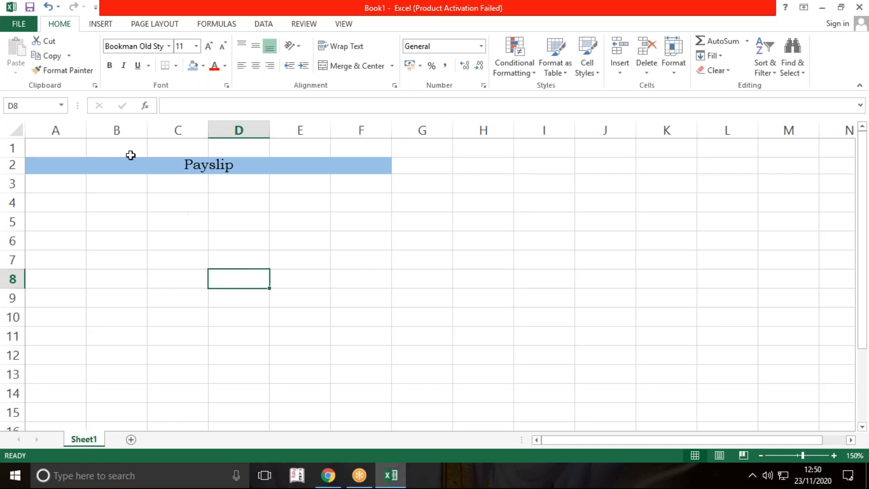
drag(85, 130, 80, 130)
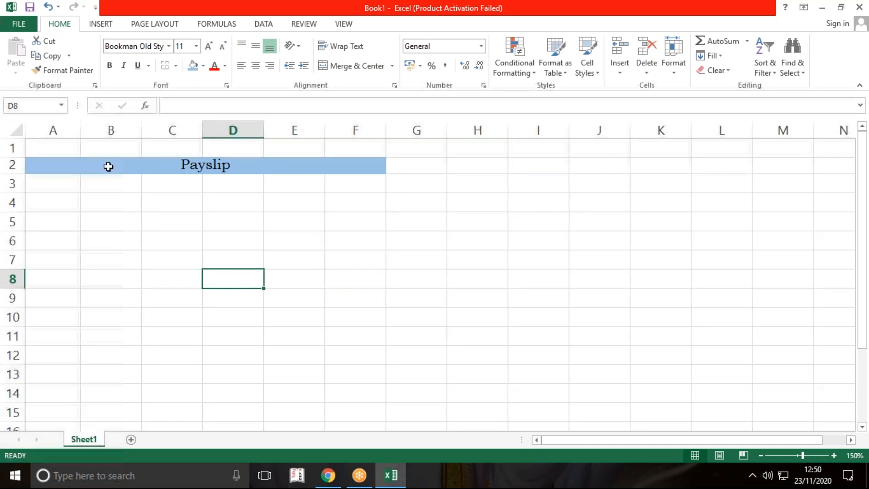
click(421, 279)
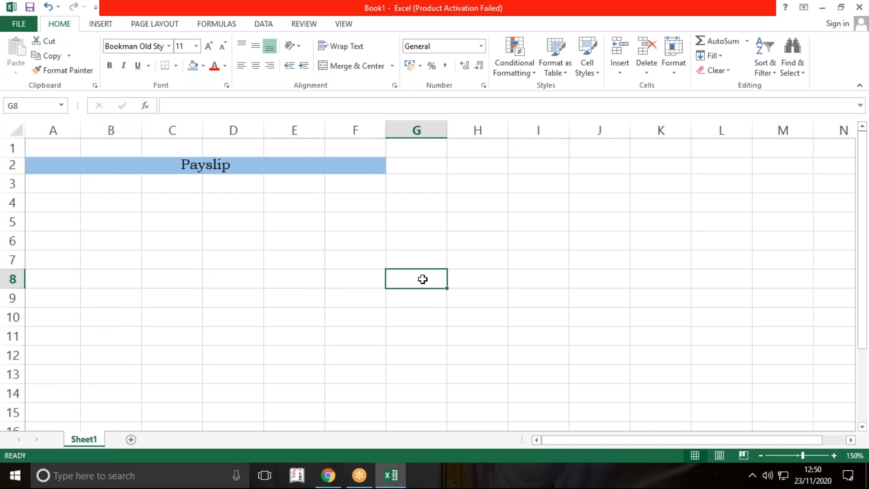
Step: Enter the monthly salary 15000 in cell H5 and the label "PM" beside it in I5
click(479, 223)
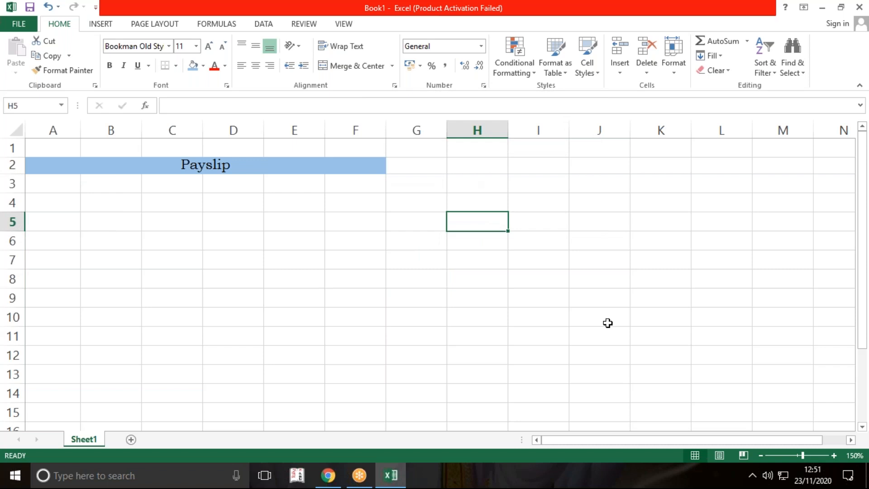
text(15)
text(000)
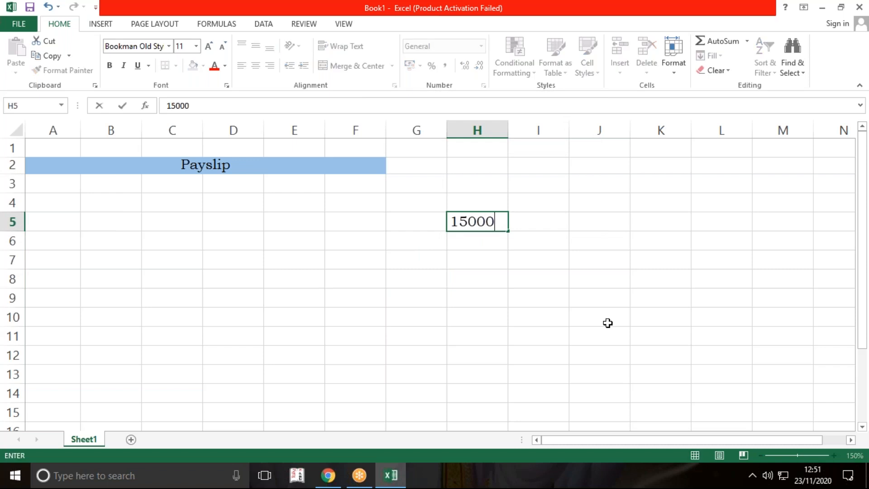
key(Return)
key(Right)
key(Up)
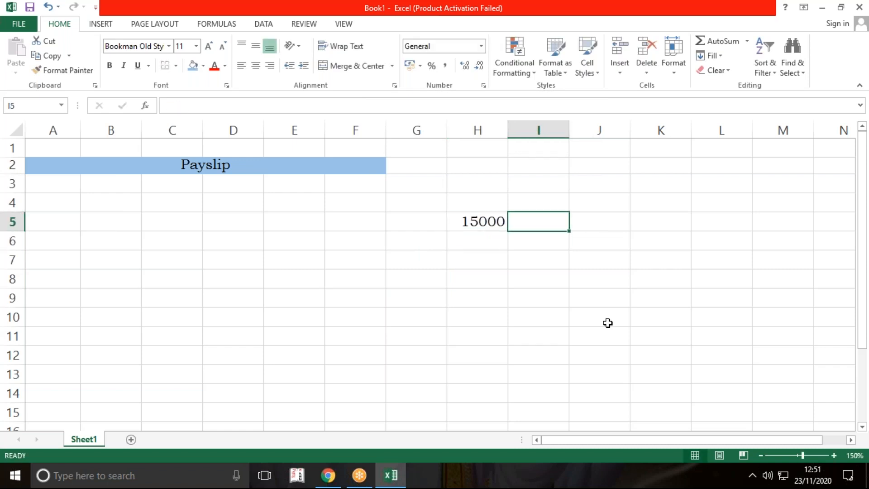
text(PM)
key(Return)
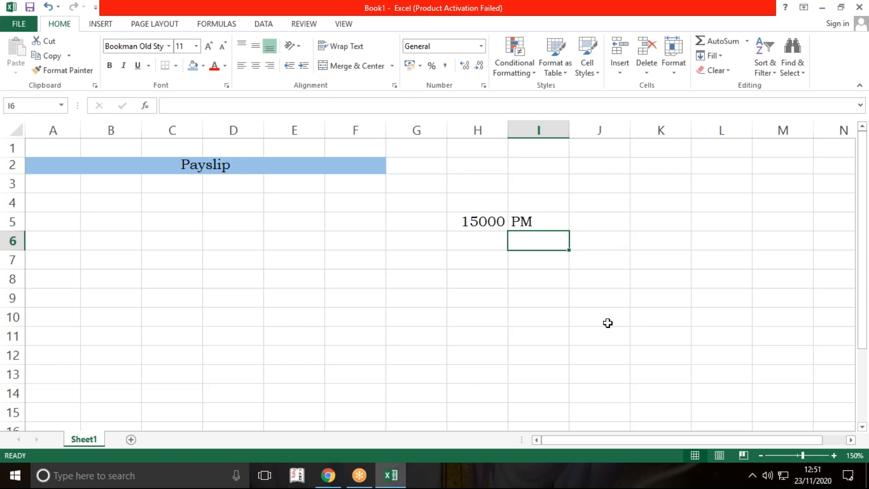
click(632, 80)
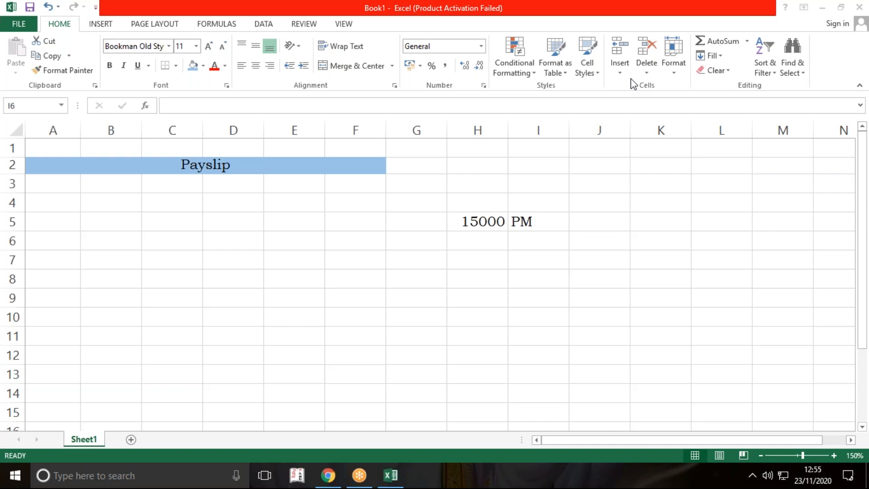
click(356, 211)
click(285, 274)
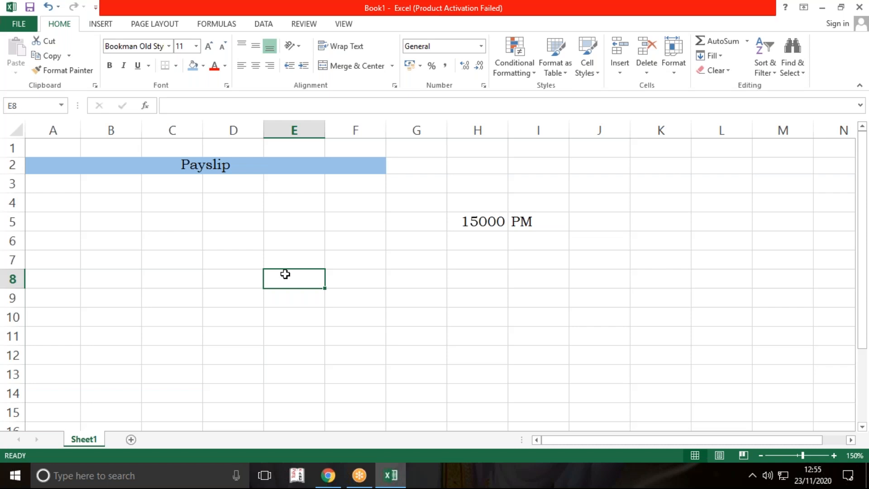
key(Right)
key(Up)
key(Right)
key(Right)
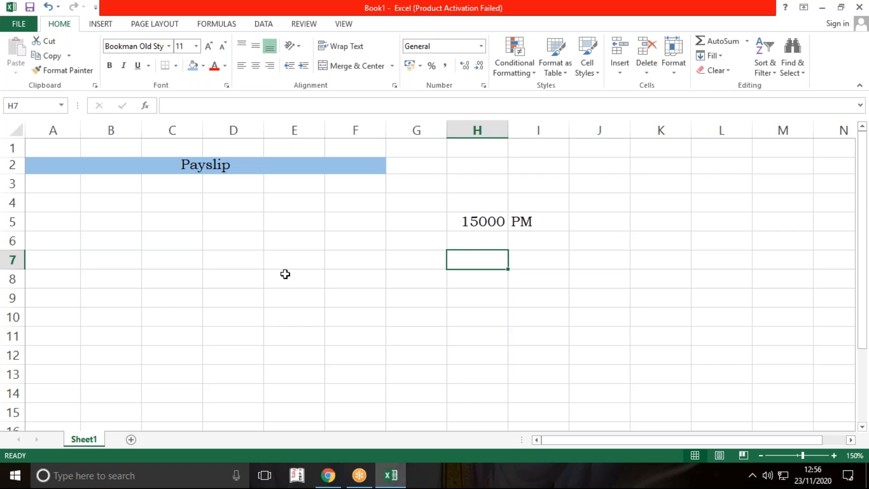
Step: Merge cells B3:D7 across, so that each row becomes one wide label cell under the Payslip heading
drag(64, 186, 248, 269)
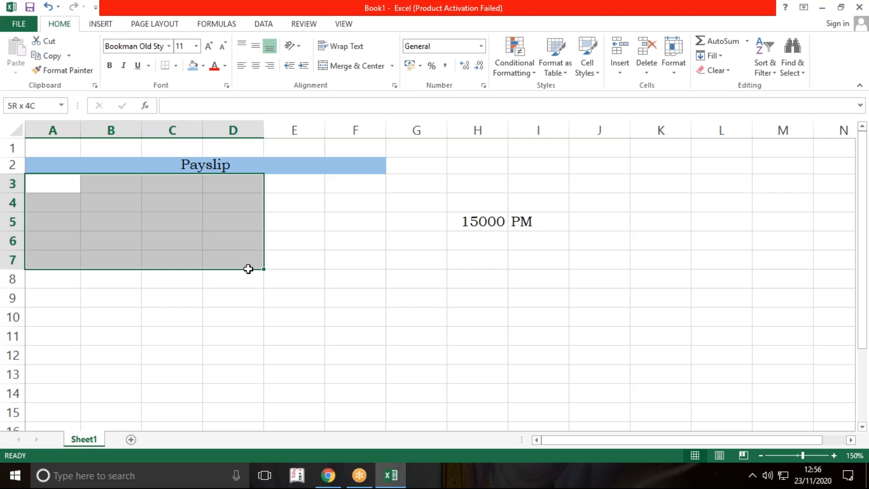
drag(248, 269, 240, 264)
drag(127, 186, 236, 257)
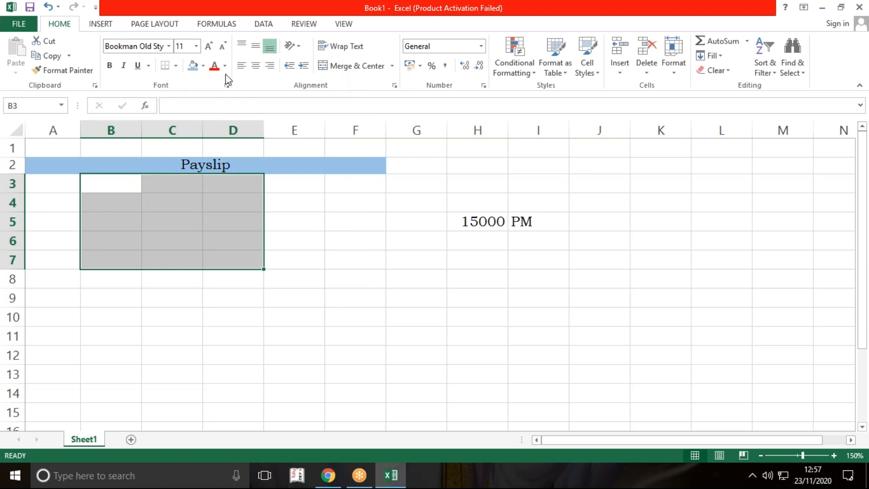
click(392, 66)
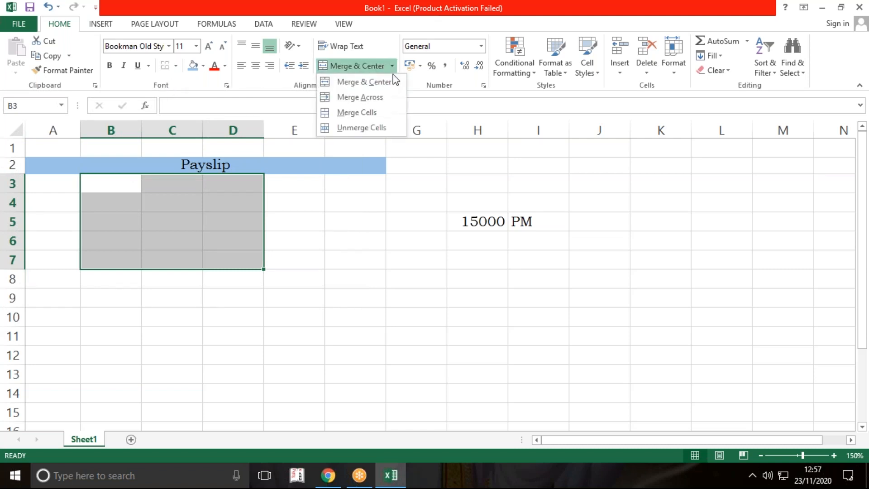
click(389, 98)
click(378, 298)
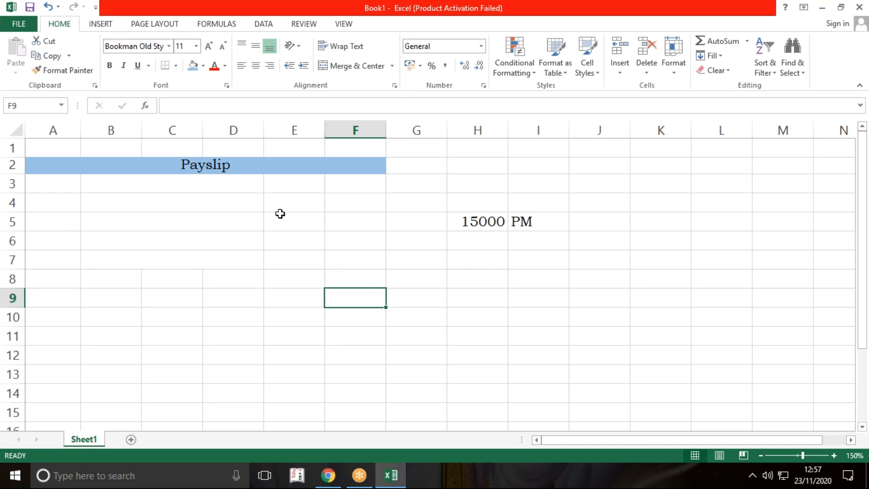
Step: Narrow column A slightly and widen columns D, E and F
drag(80, 131, 69, 130)
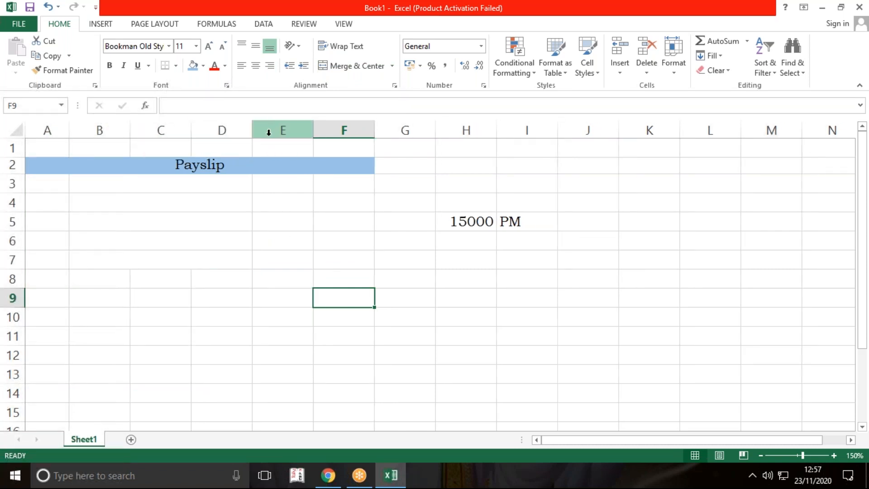
drag(252, 131, 295, 129)
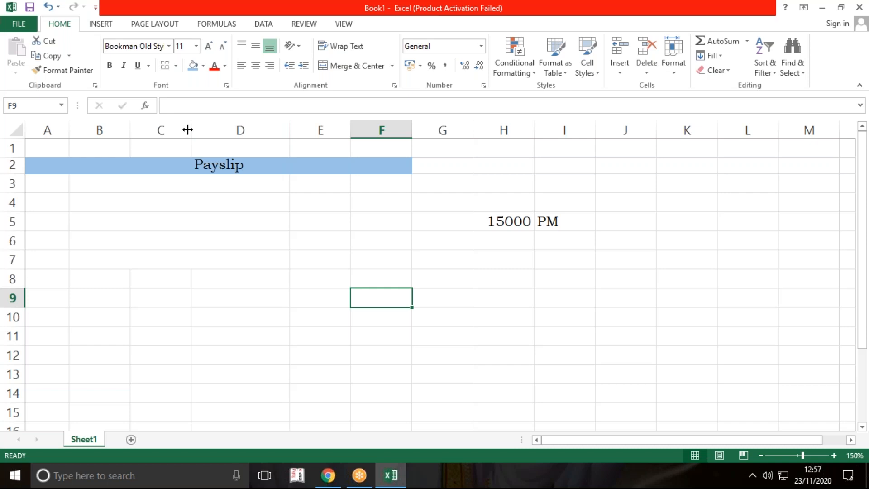
drag(311, 125, 364, 132)
click(382, 279)
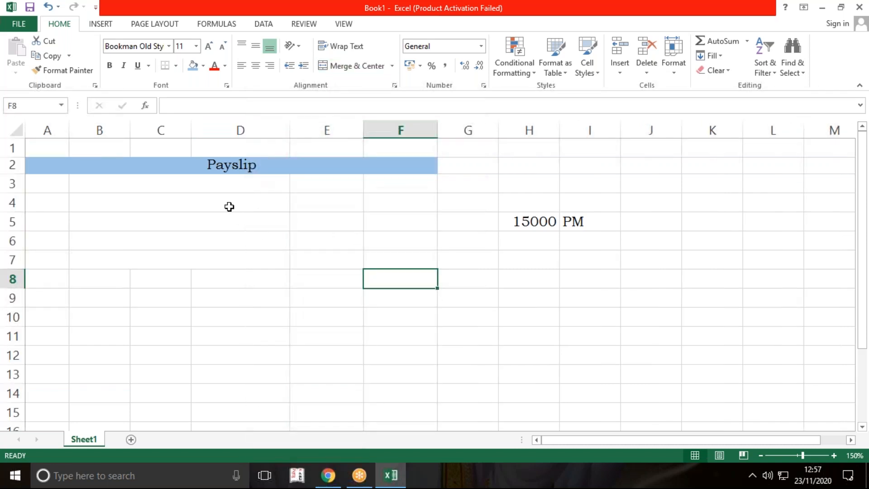
Step: Enter the labels "Basic" in B3 and "Dearness Allowance (DA)" in B4
click(226, 185)
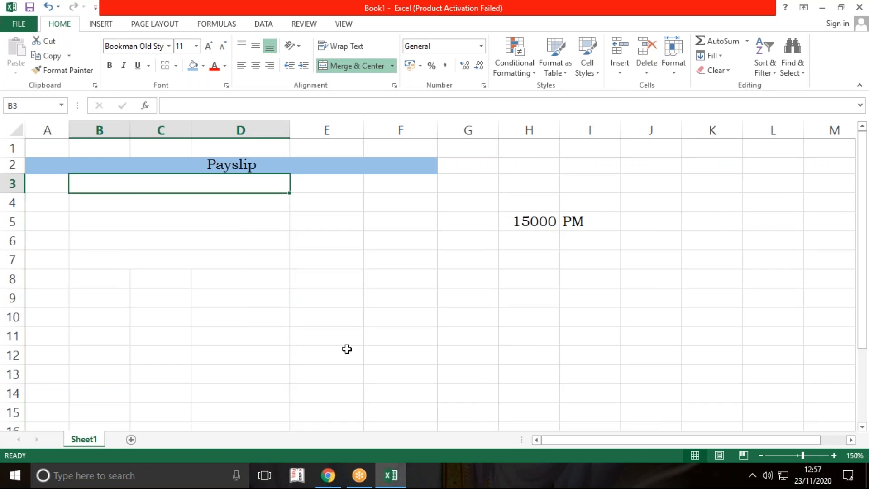
text(Basic)
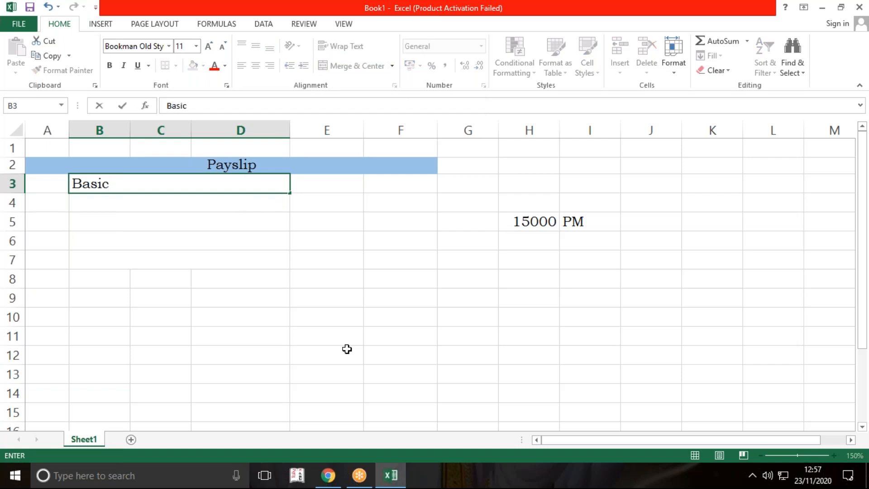
key(Return)
text(Dear)
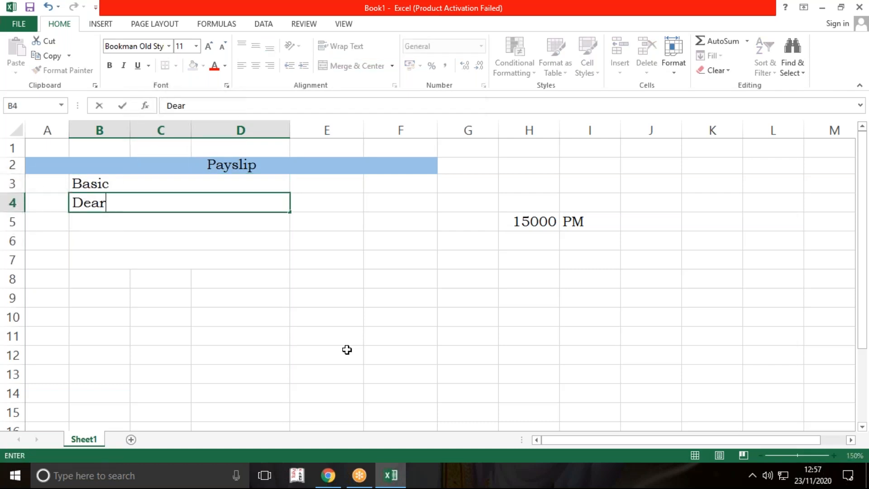
text(ness A)
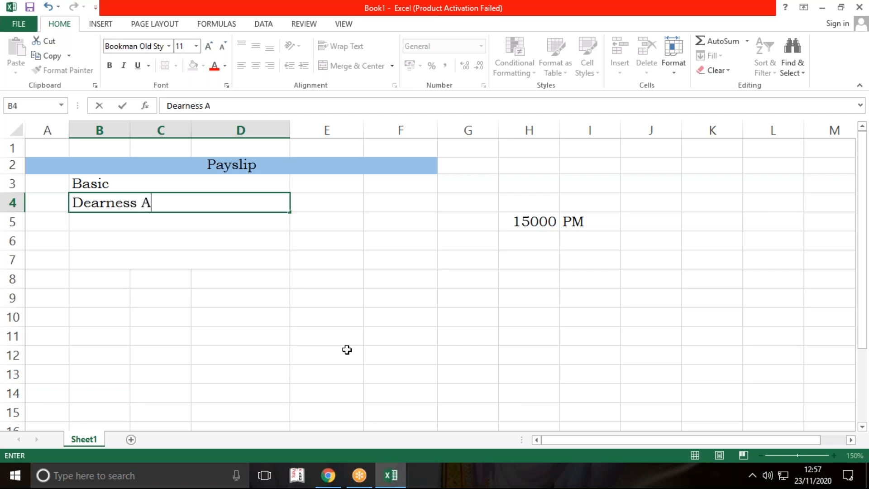
text(llowanc)
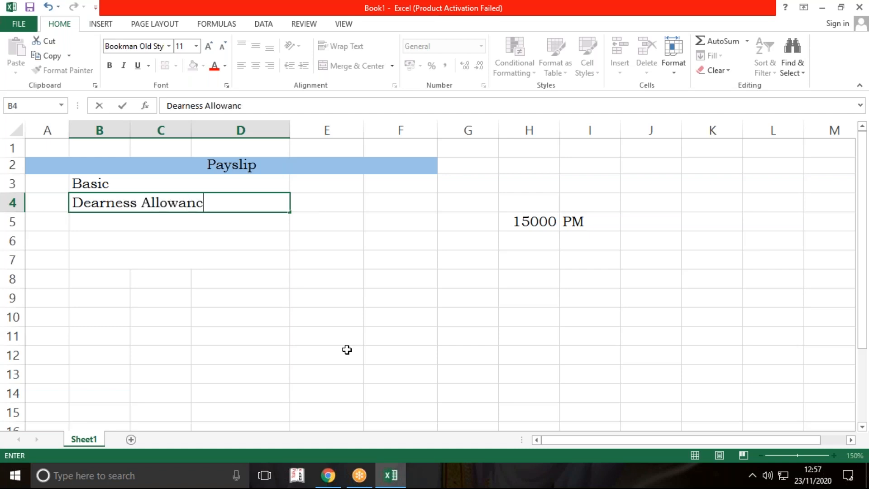
text(e (DA))
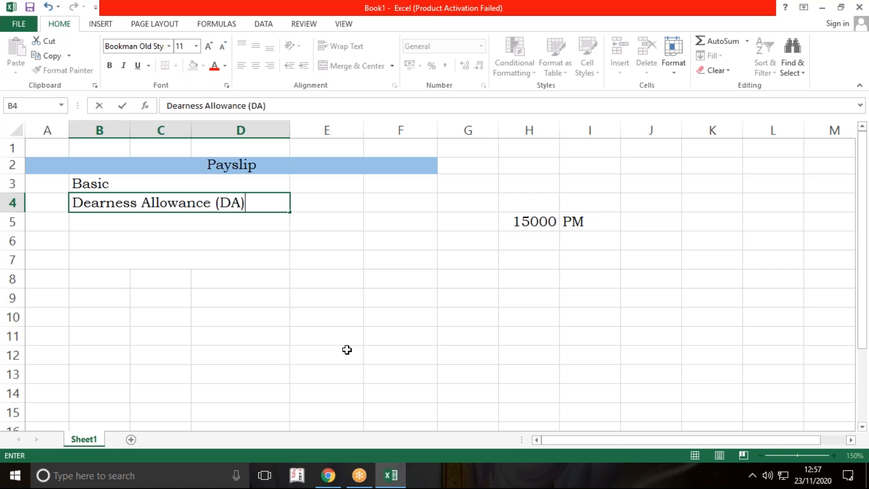
key(Return)
Step: Enter the label "House Rent Allowance (HRA)" in B5
text(House R)
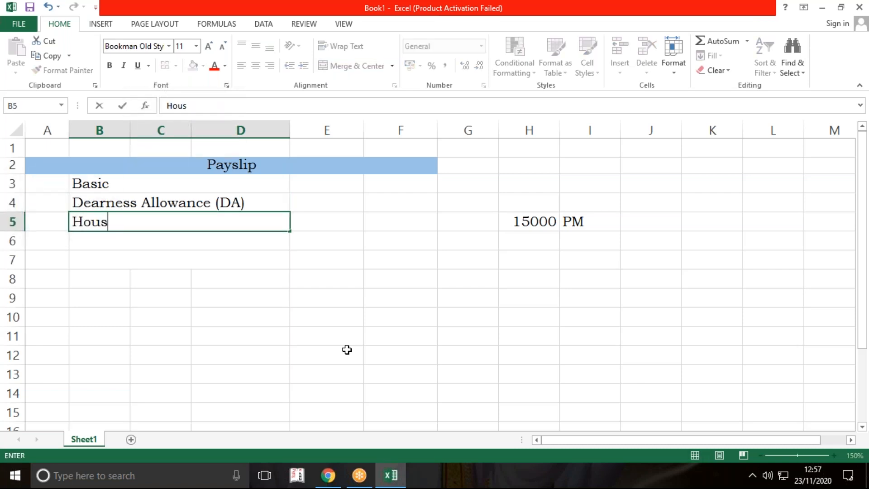
text(nt)
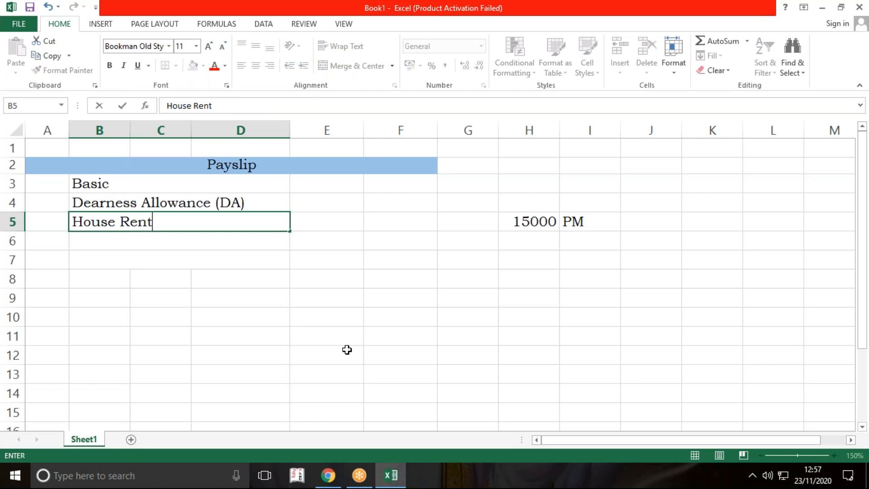
text( Allow)
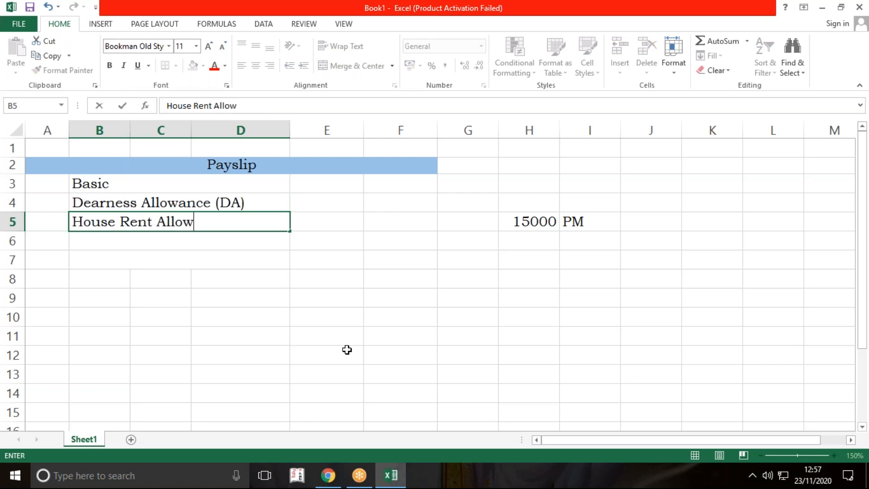
text(ance (HRA))
key(Return)
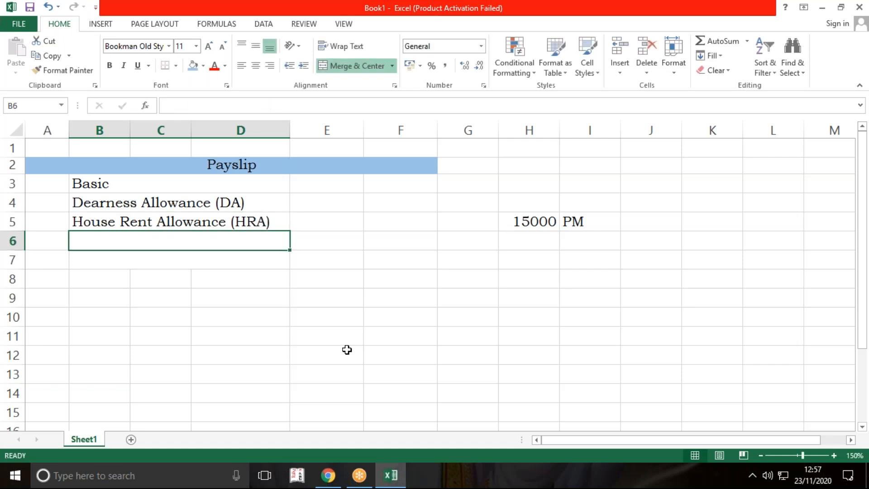
Step: Enter the label "Travelling Allowance (TA)" in B6
text(Trave)
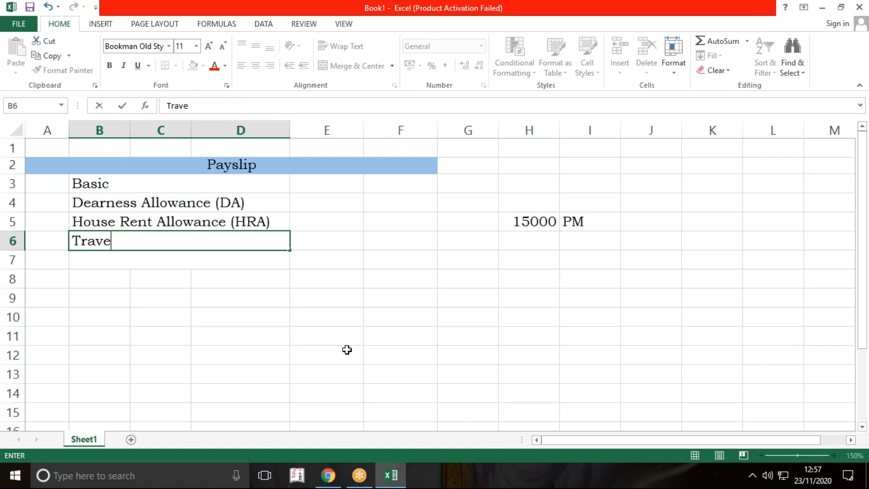
text(lling Allowance ()
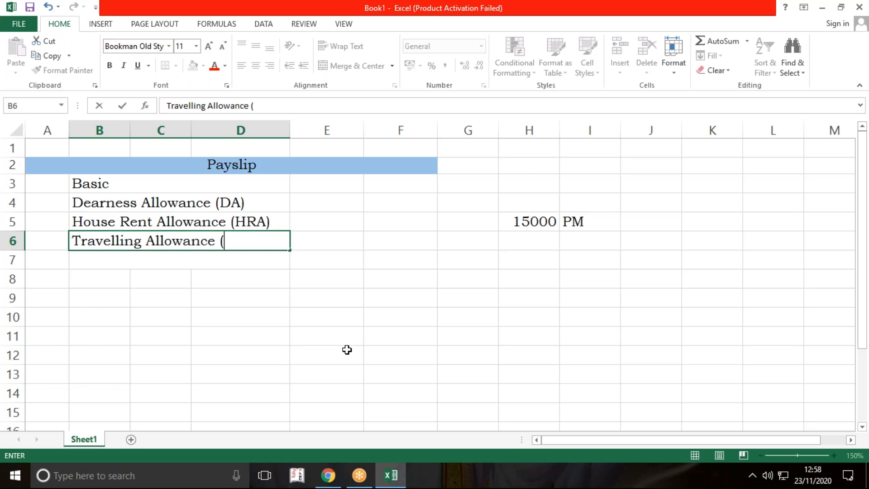
text(TA))
key(Return)
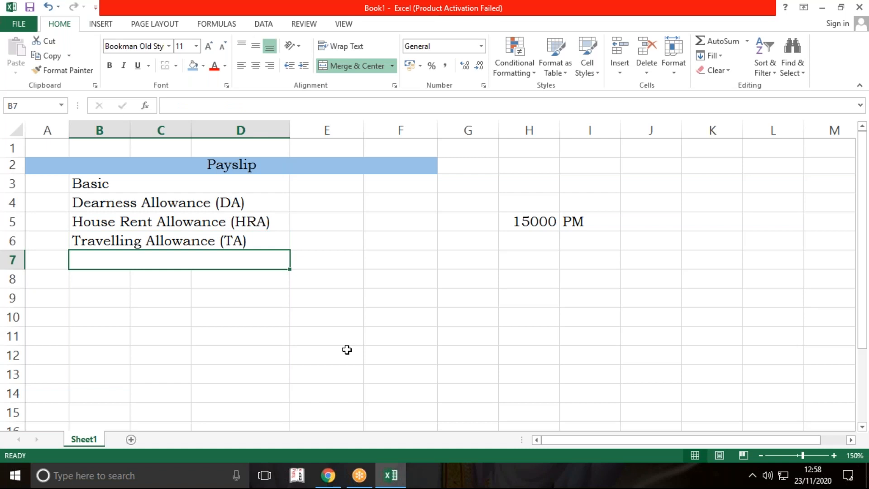
Step: Enter the label "Medical Allowance" in B7
text(Medical Allowance)
key(Return)
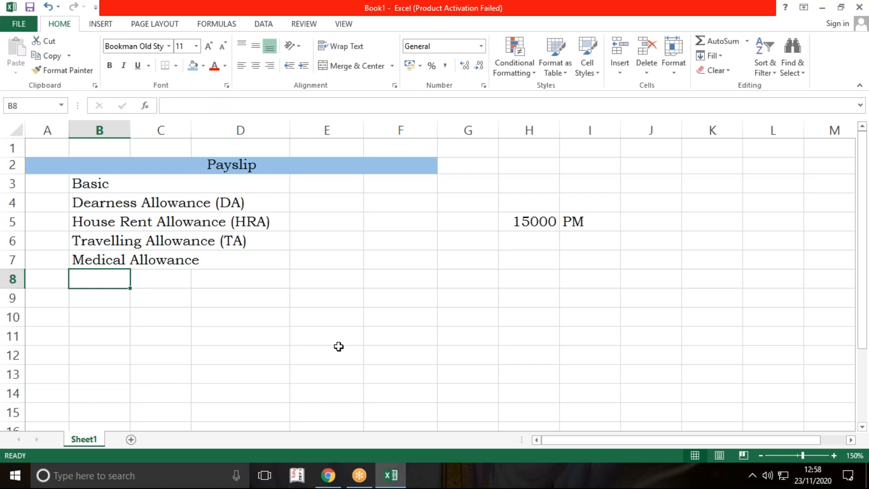
Step: Merge cells B8:D11 across, row by row, below the Medical Allowance label
drag(107, 281, 279, 342)
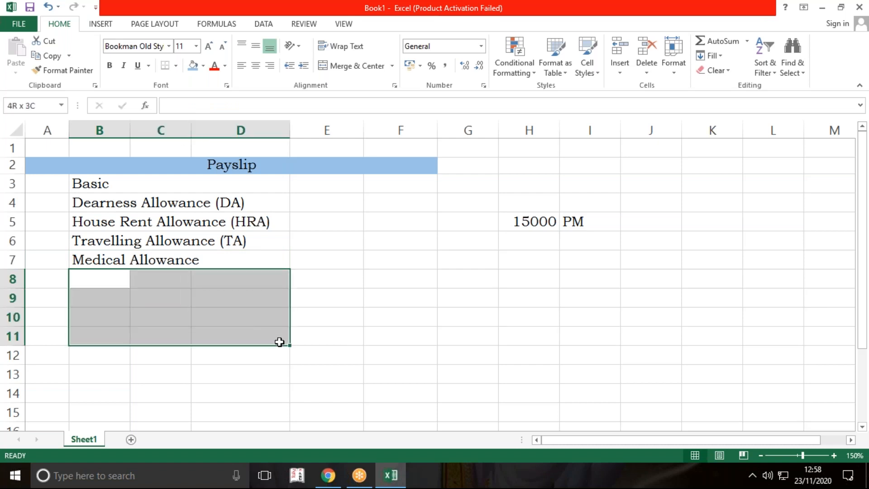
click(392, 66)
click(388, 98)
click(384, 332)
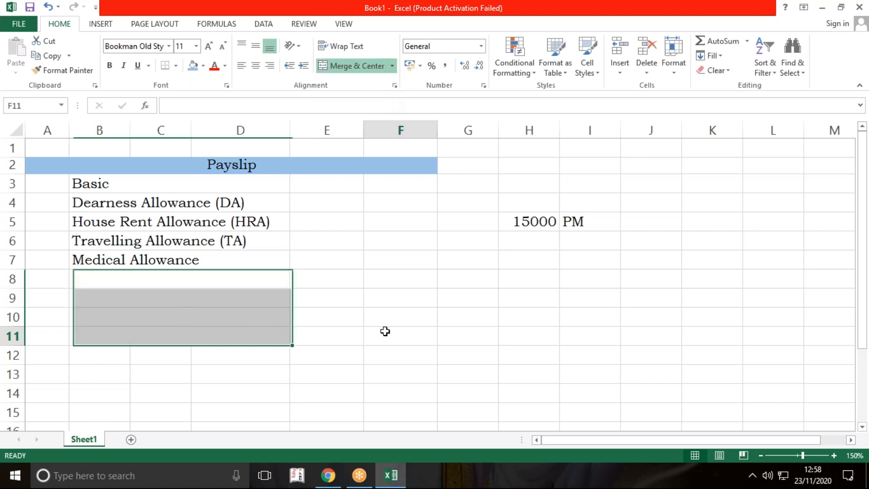
click(210, 191)
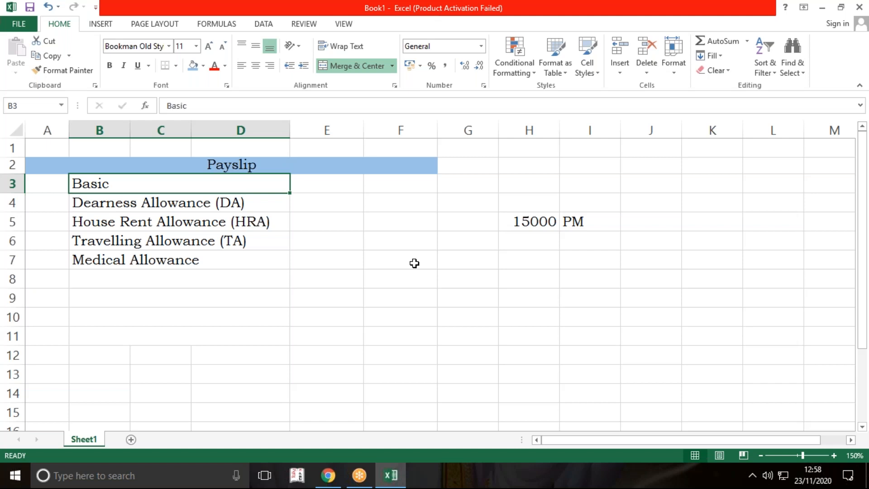
Step: Insert a new column before column A and widen the new column slightly
click(44, 130)
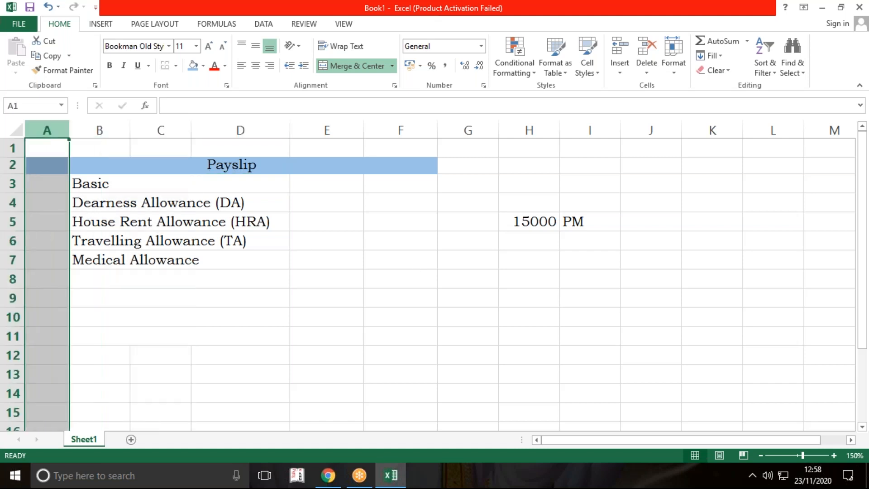
click(620, 51)
click(394, 301)
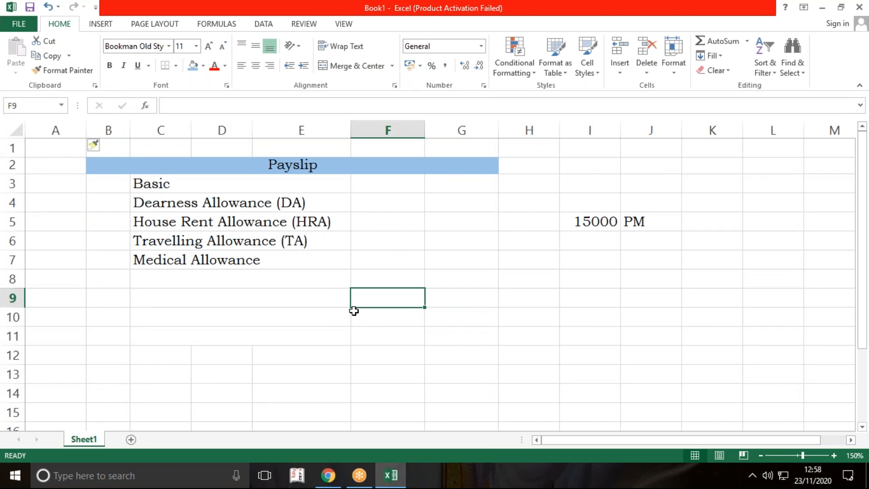
drag(86, 131, 100, 131)
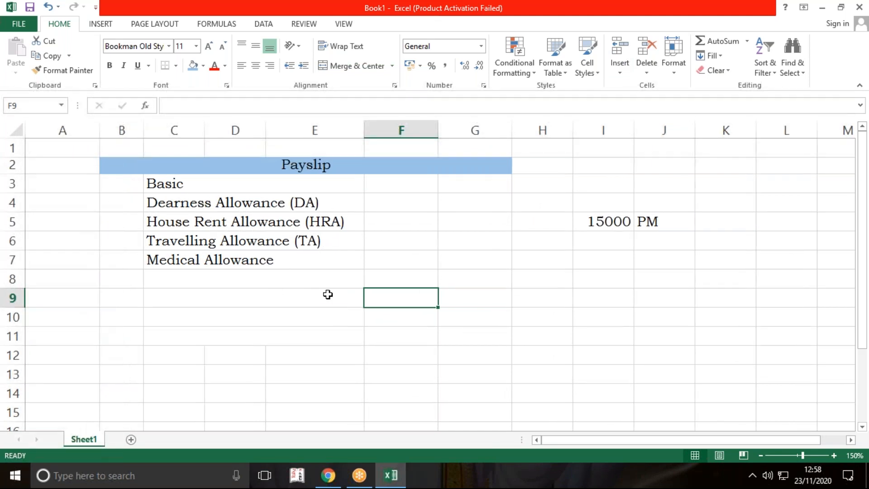
click(328, 295)
Step: Enter the amounts 6000 for Basic in F3 and 3000 for Dearness Allowance in F4
click(435, 206)
key(Up)
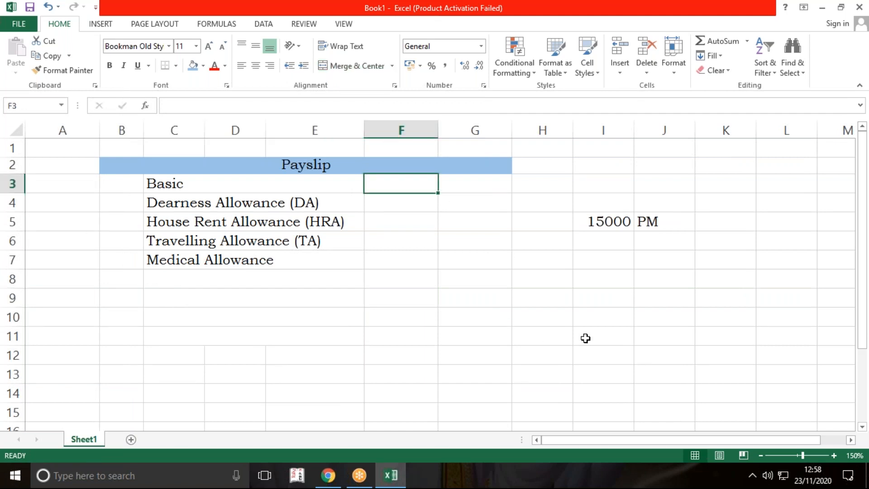
text(6000)
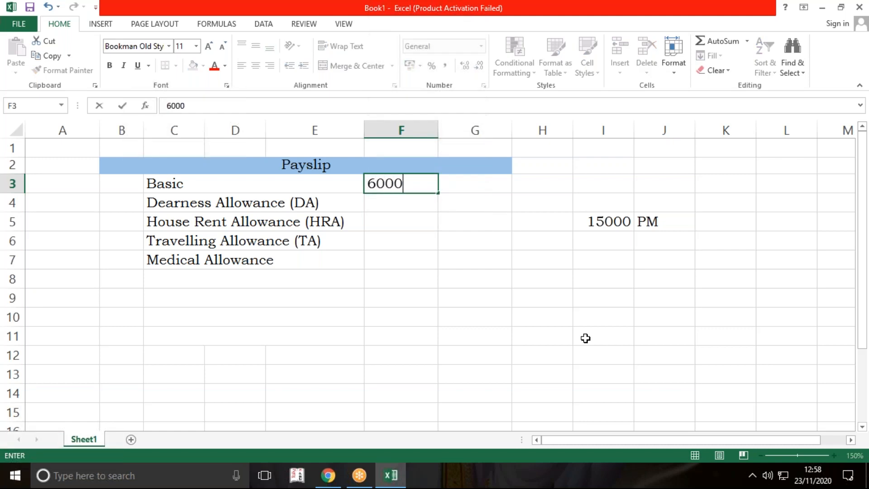
key(ctrl+Return)
key(Down)
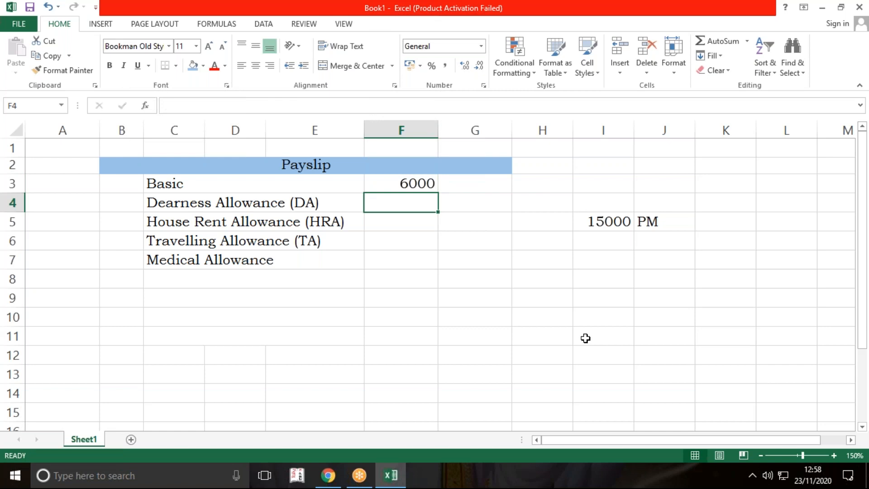
text(3000)
key(Return)
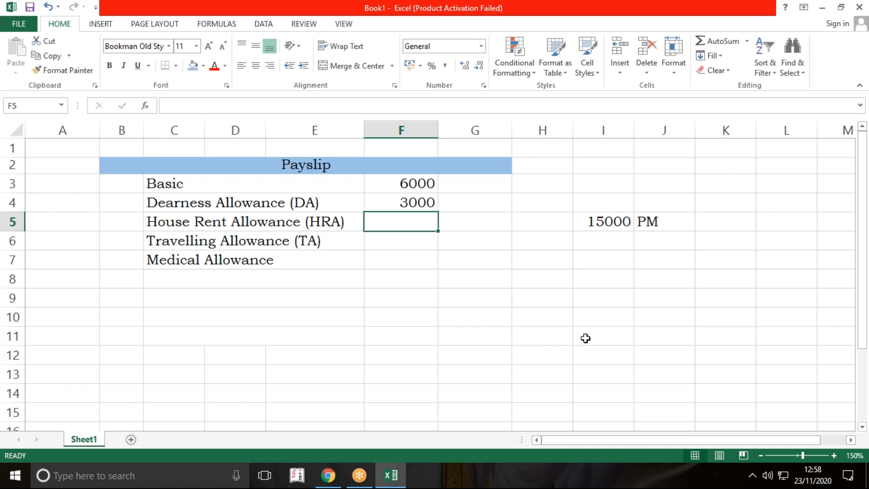
Step: Enter 2500 for House Rent Allowance, 2500 for Travelling Allowance and 1000 for Medical Allowance in F5:F7, and select G7
text(2500)
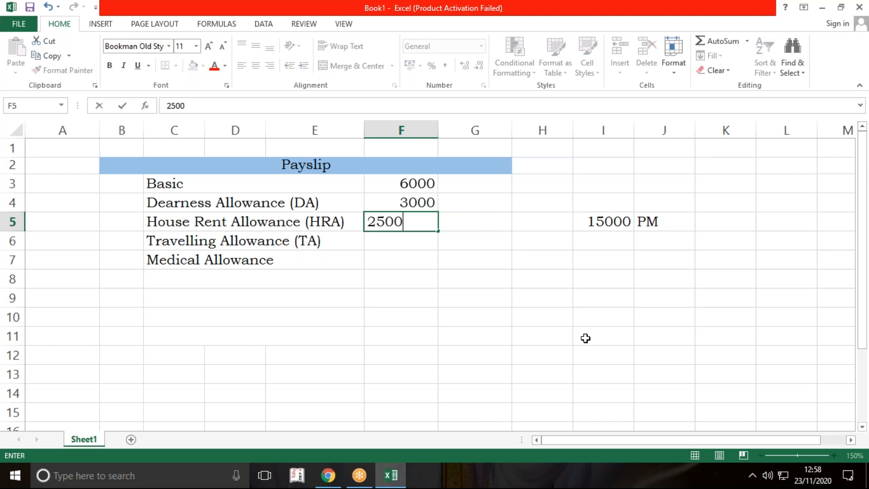
key(Return)
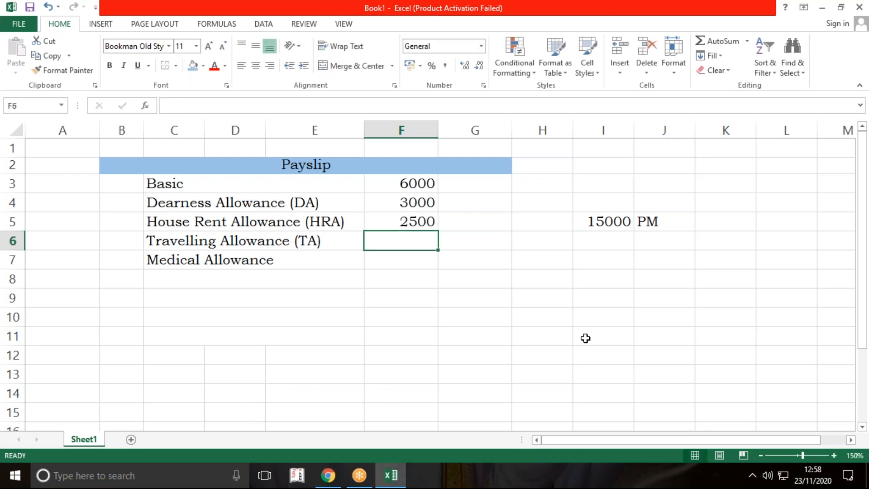
text(2500)
key(Return)
text(1000)
key(Return)
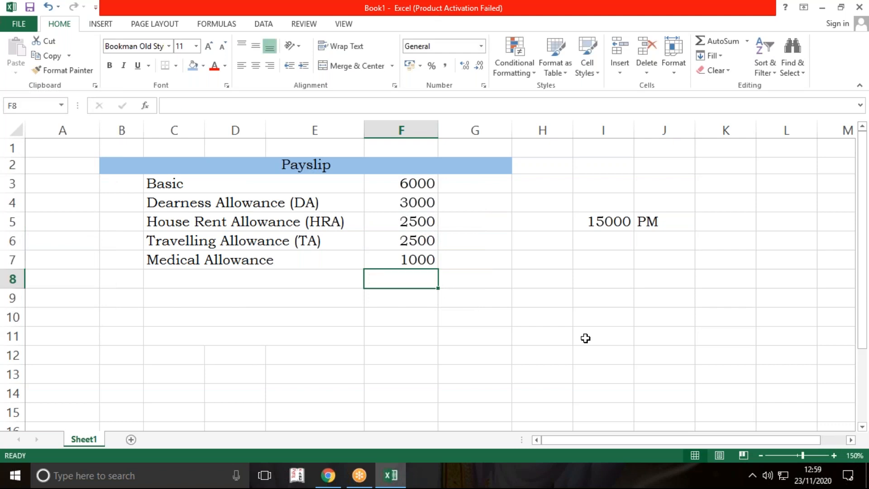
key(Right)
key(Up)
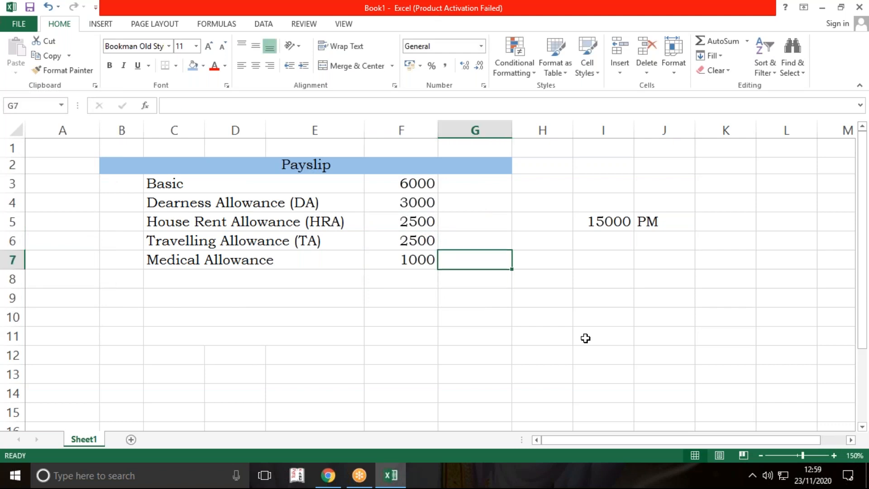
Step: Try totalling F3:F7 with SUM in G7, and clear that cell
text(=sum)
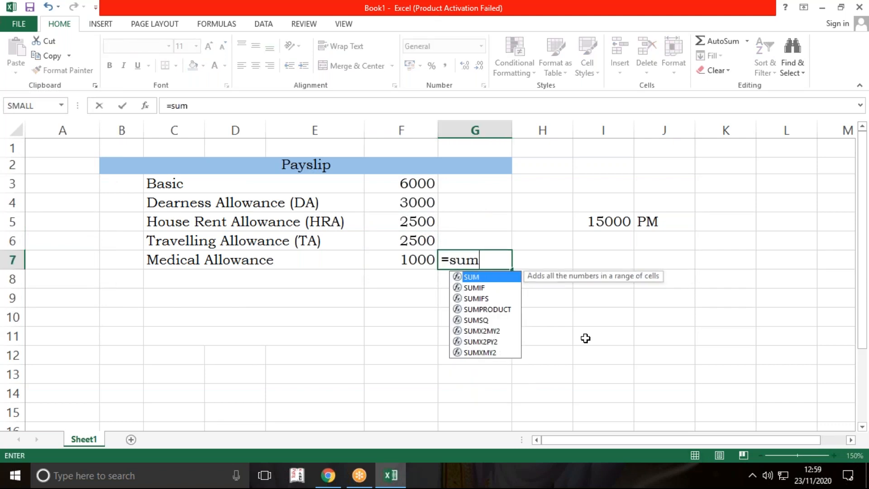
text(()
drag(413, 185, 413, 257)
text())
key(Return)
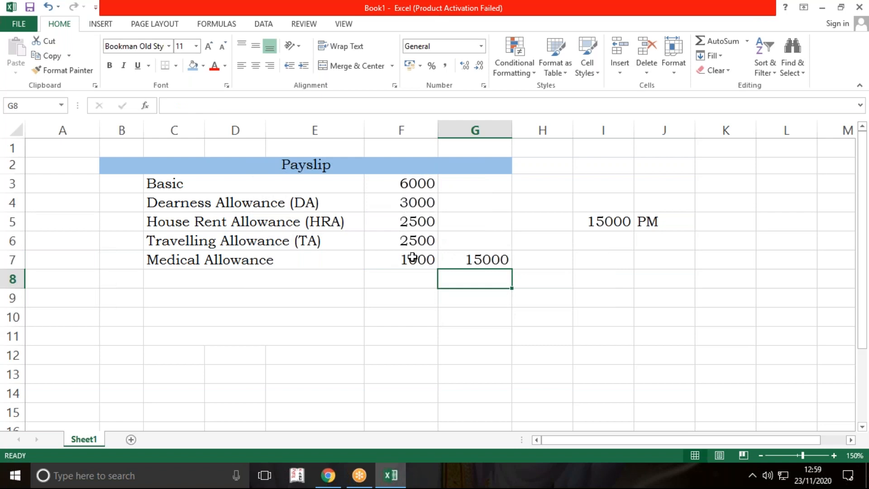
key(Up)
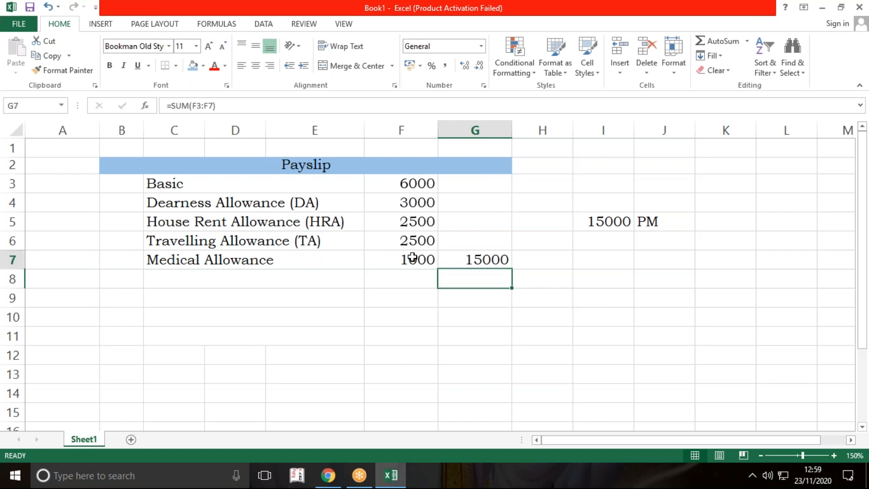
key(Delete)
Step: Total the amounts in F3:F7 with a SUM formula in G8
key(Down)
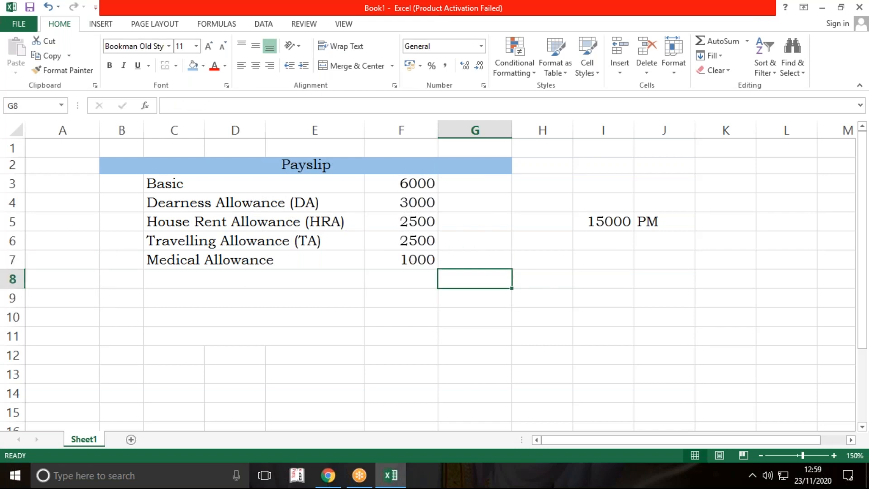
text(=sum)
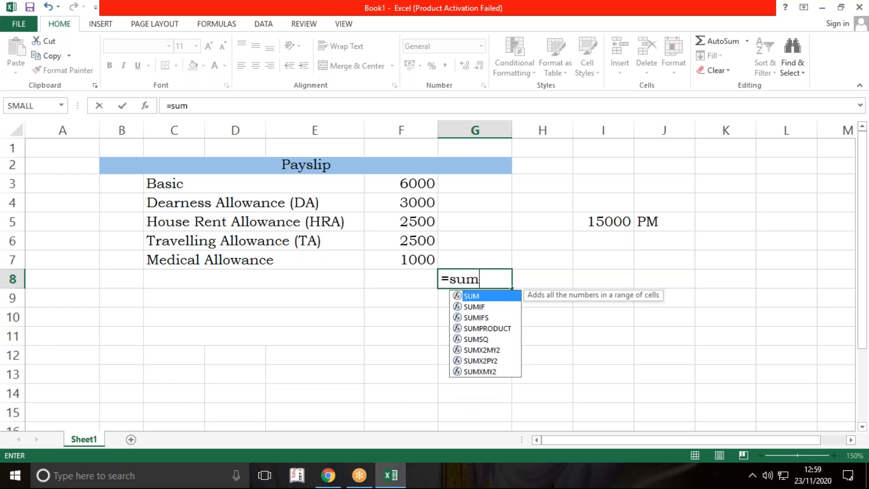
text(()
drag(413, 183, 412, 250)
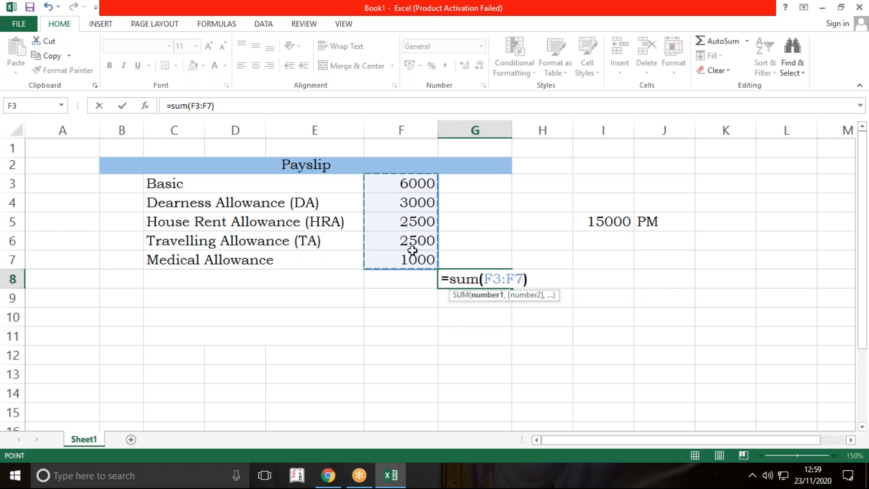
key(Return)
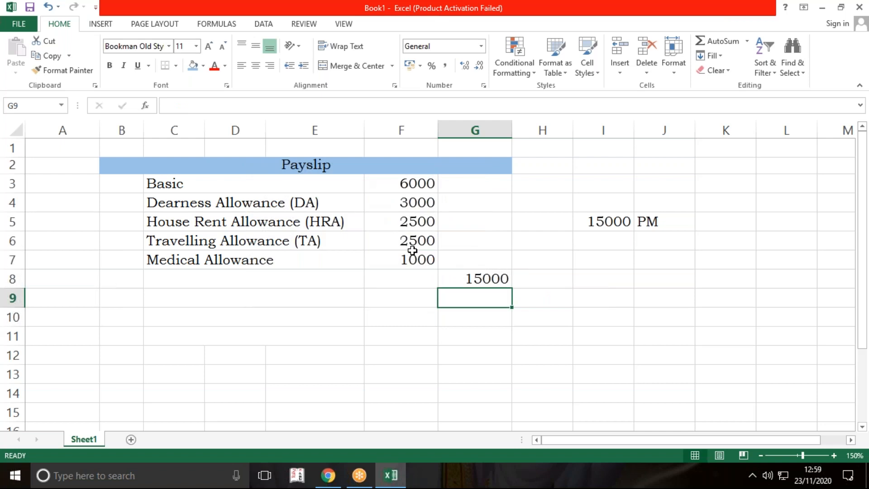
Step: Enter the label Gross Salary in the merged cell C8 below Medical Allowance
click(347, 278)
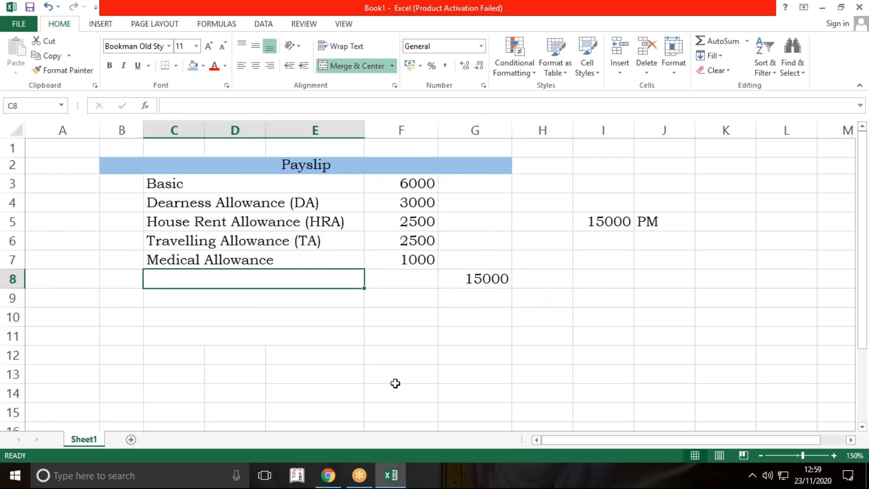
text(Gross Salary)
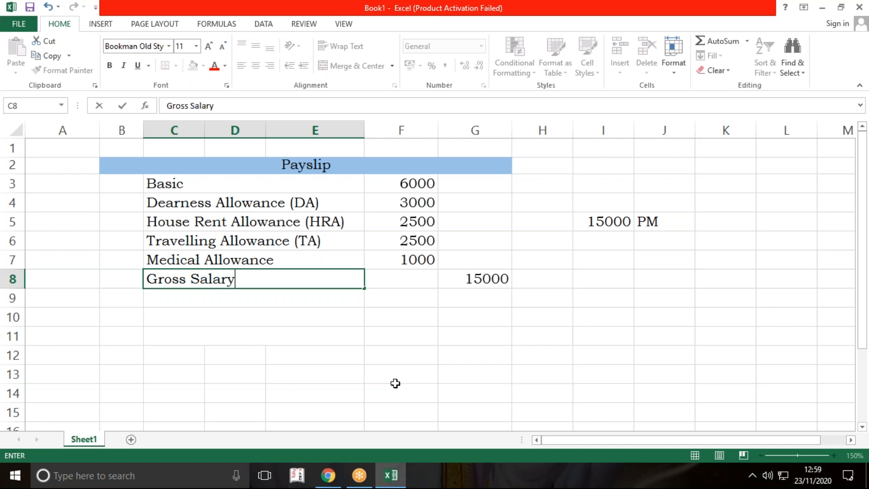
key(Return)
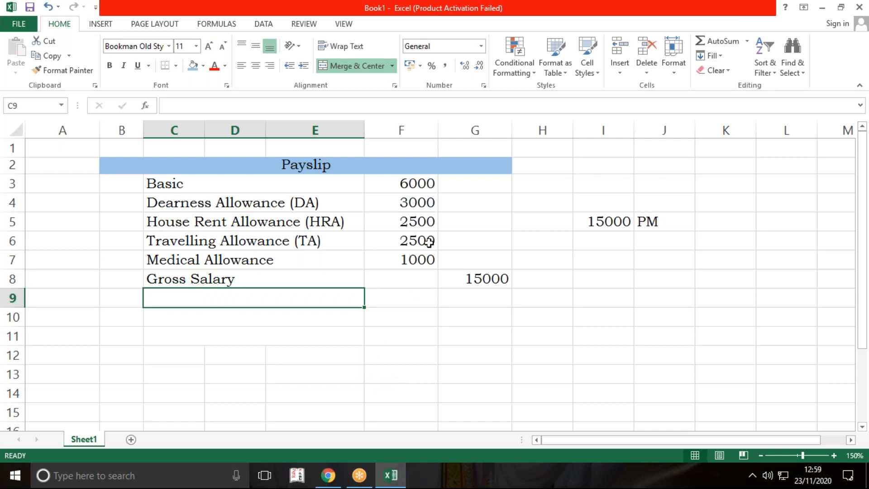
Step: Clear the 15000 PM note from I5:J6 beside the payslip
click(642, 60)
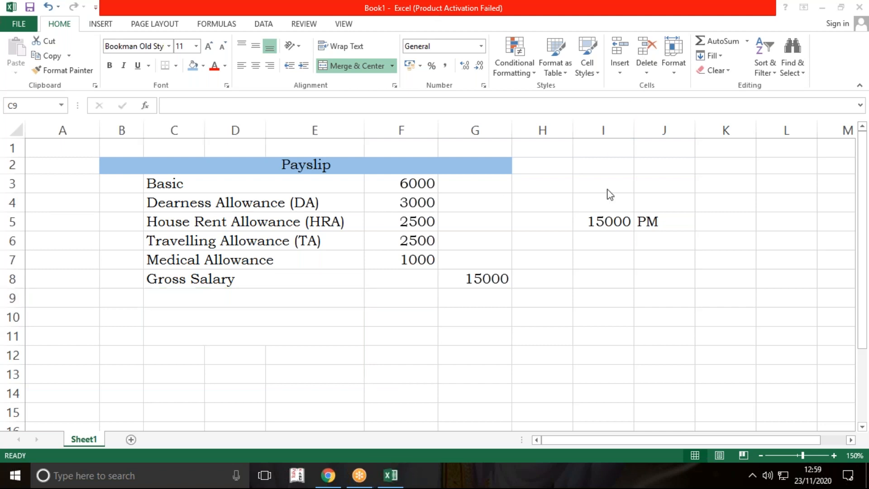
drag(612, 221, 654, 244)
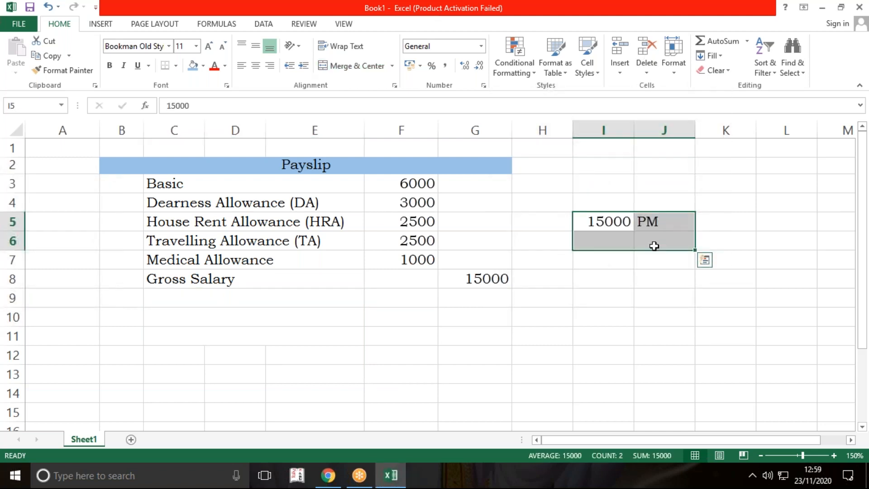
key(Delete)
click(651, 354)
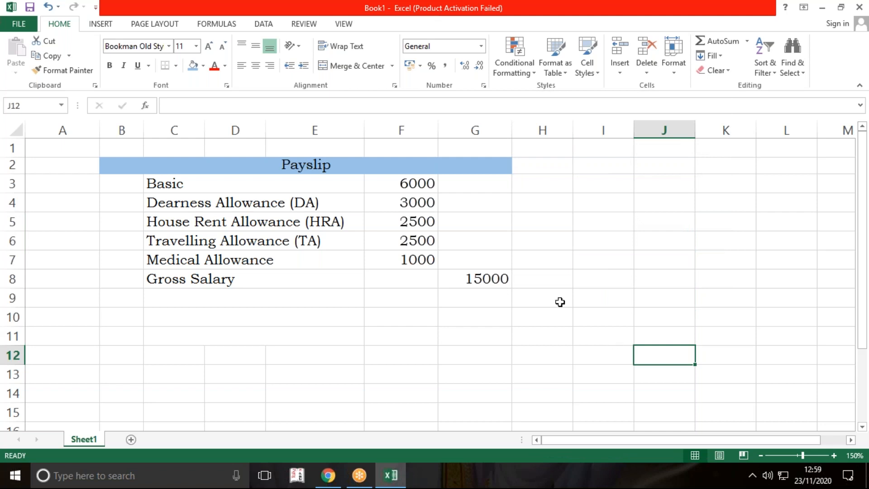
Step: Draw an arrow from the total in G8 to I7, about 1.73 cm wide, and enter Gross CTC in I7
click(101, 25)
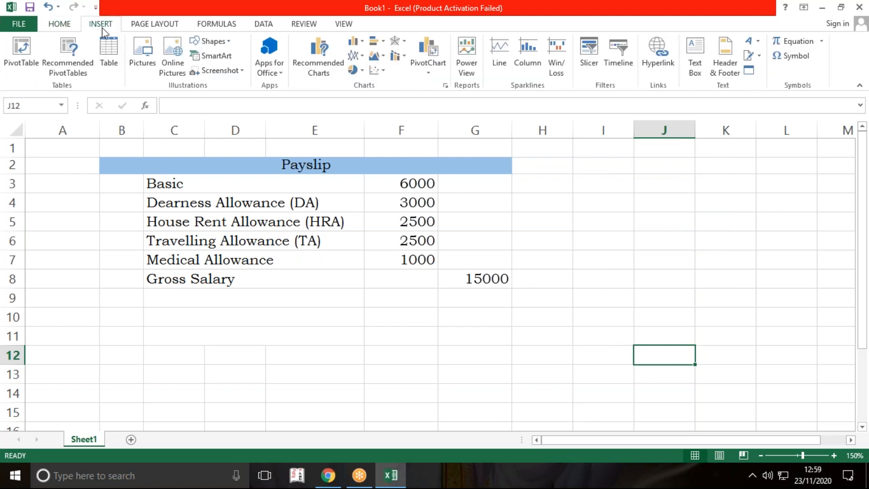
click(210, 42)
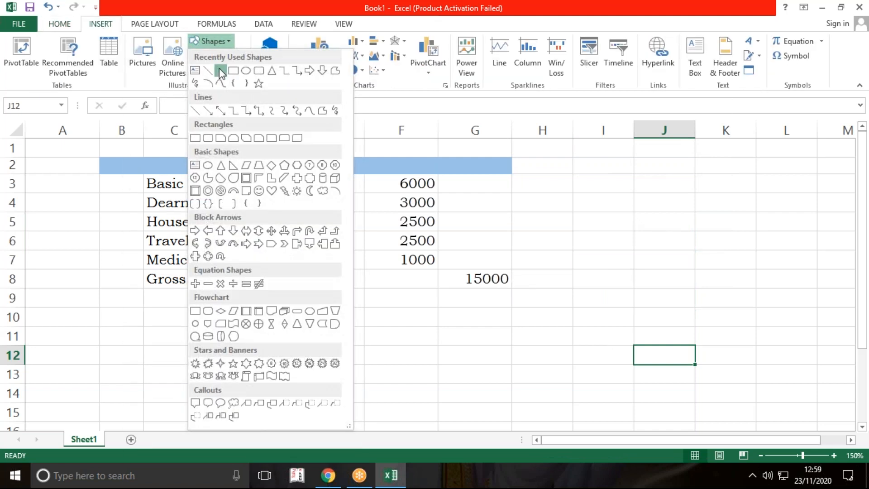
click(220, 71)
drag(510, 272, 571, 260)
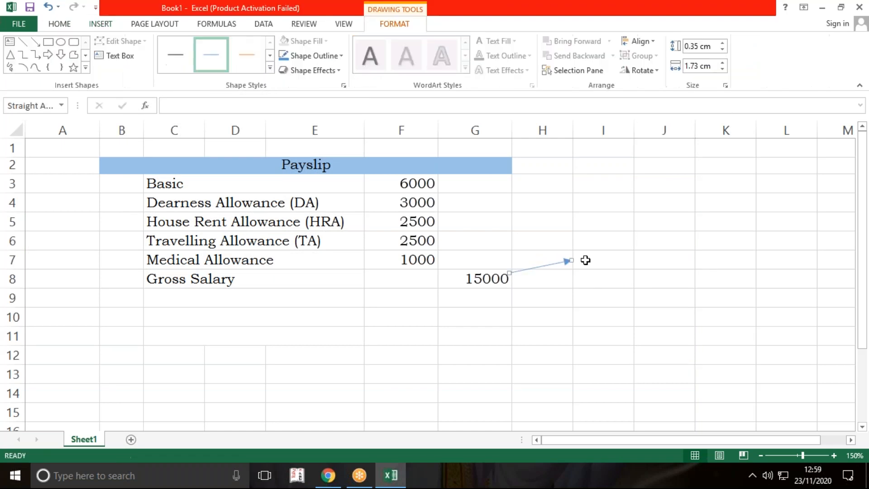
click(589, 259)
text(Gross )
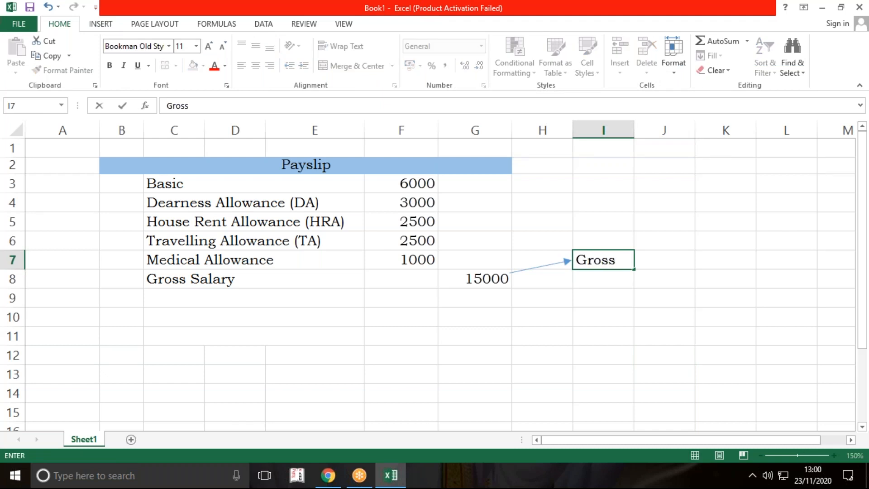
text(CTC)
key(Return)
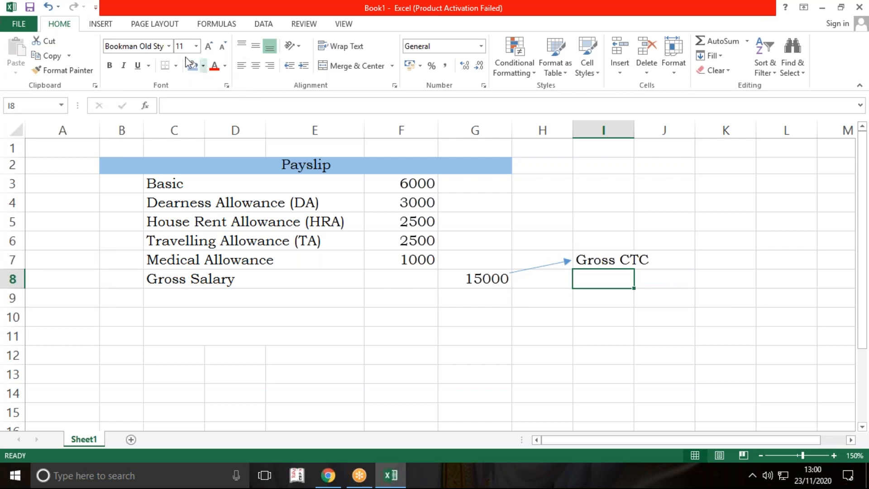
Step: Draw a second, horizontal arrow from the total in G8 to I8 and enter Total Earning in I8
click(546, 267)
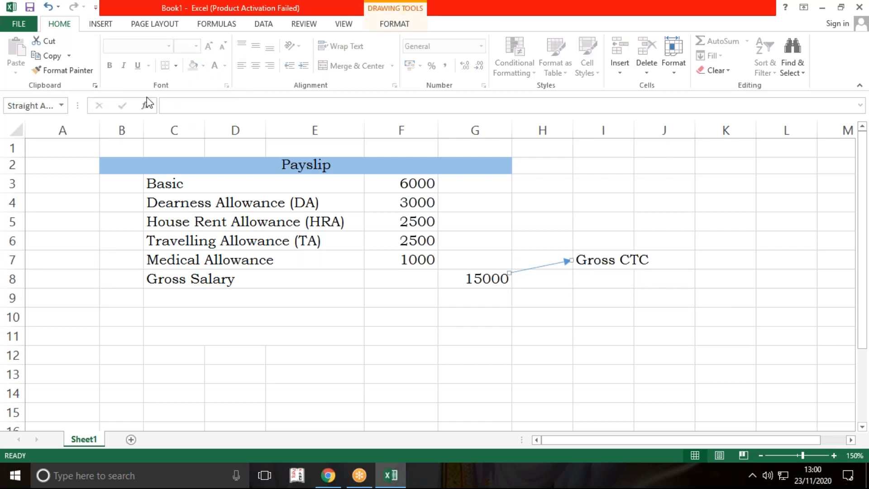
click(410, 27)
click(36, 42)
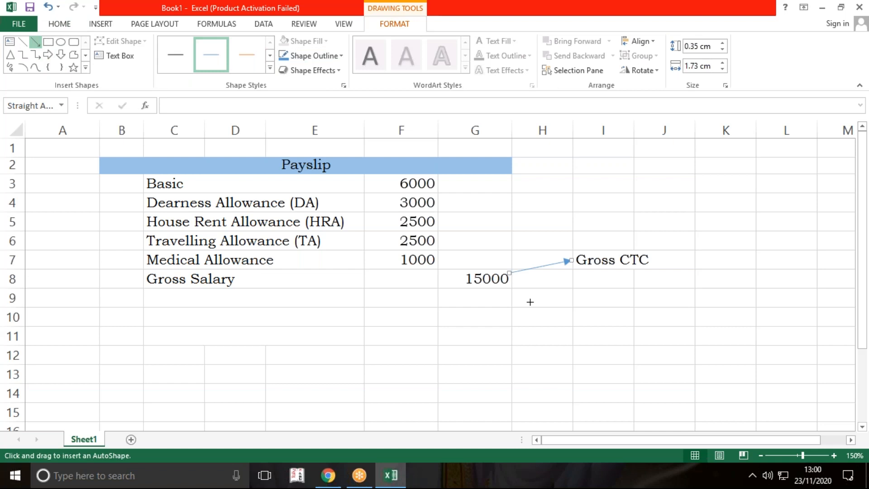
drag(510, 277, 572, 277)
key(Escape)
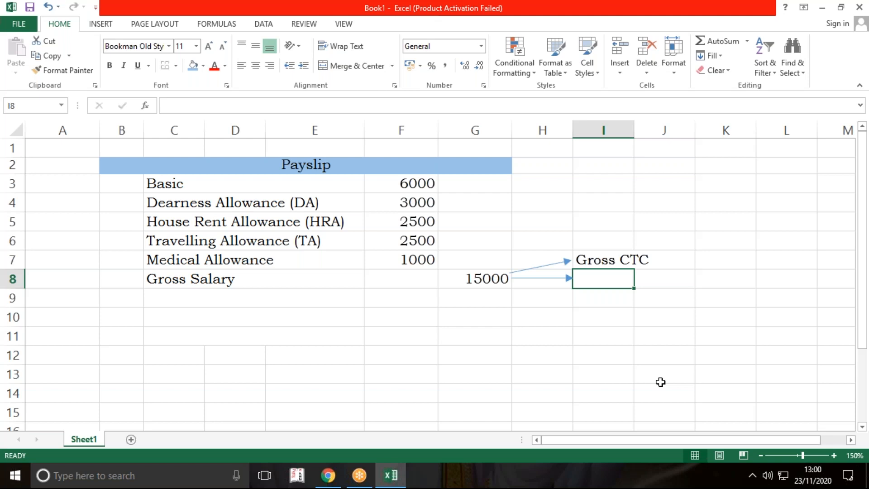
text(To)
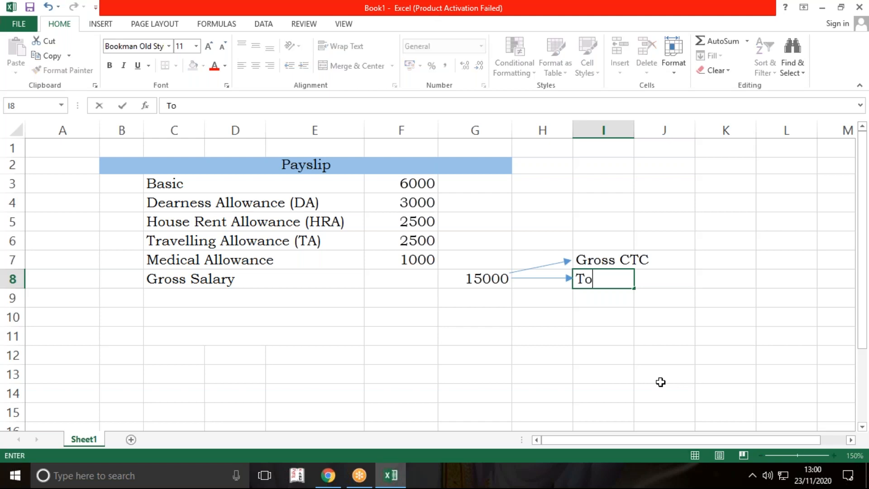
text(tal Earning)
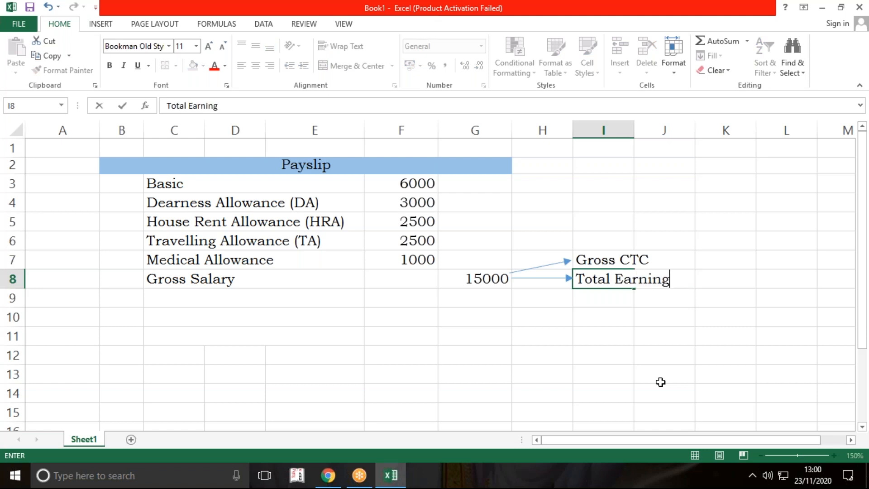
key(Return)
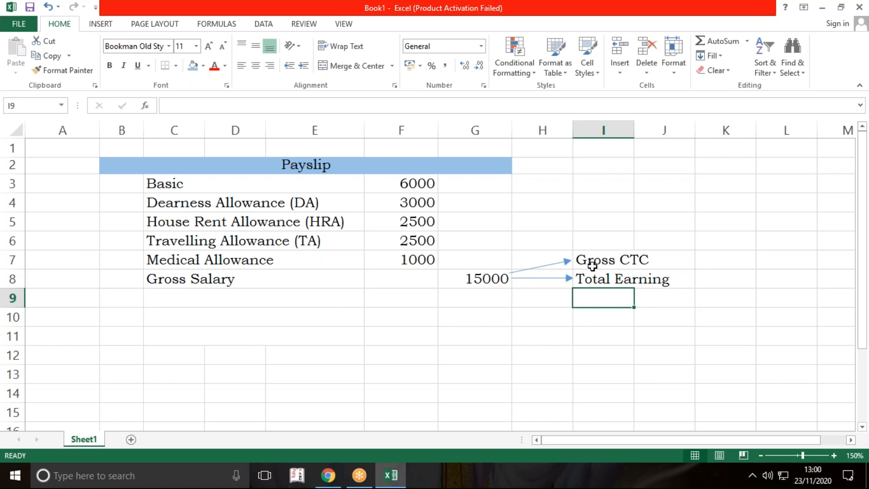
Step: Align the start of the Gross CTC arrow with the second arrow, and draw an arrow from G8 back to the Gross Salary label
click(546, 266)
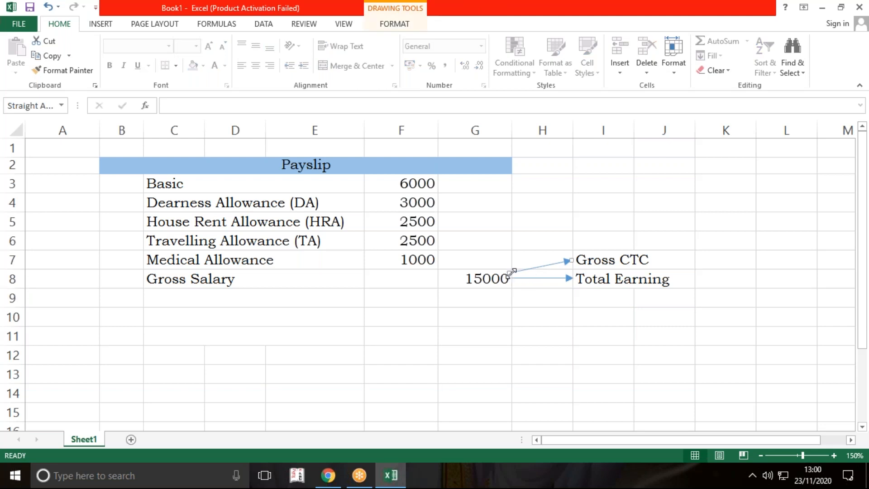
click(512, 324)
click(98, 24)
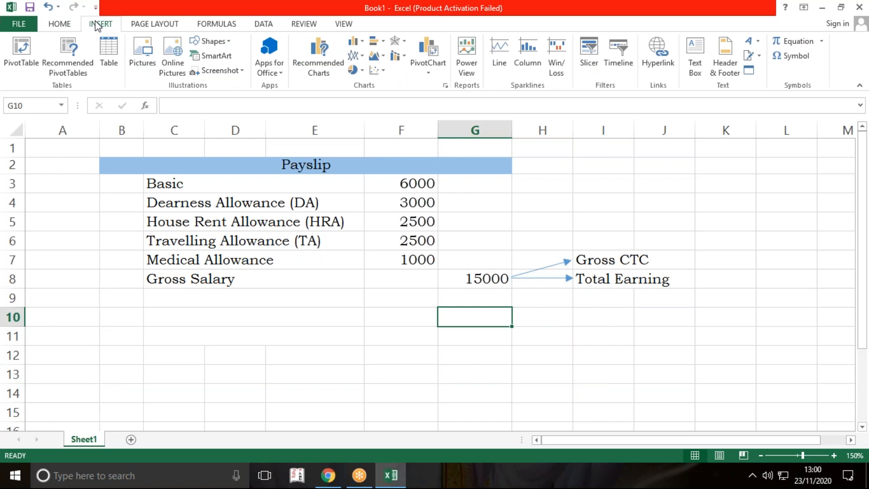
click(224, 42)
click(223, 76)
drag(439, 279, 260, 279)
click(404, 347)
click(572, 357)
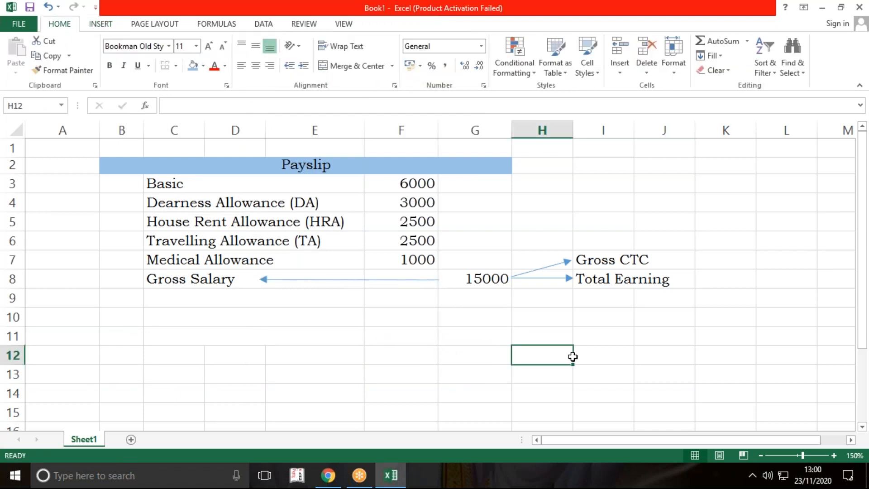
Step: Narrow column B slightly beside the payslip labels
drag(143, 129, 135, 129)
click(245, 346)
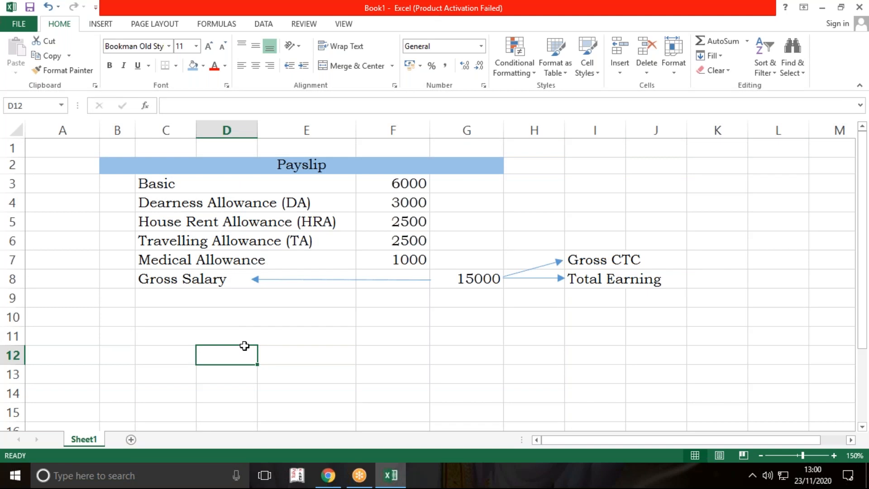
drag(248, 184, 455, 282)
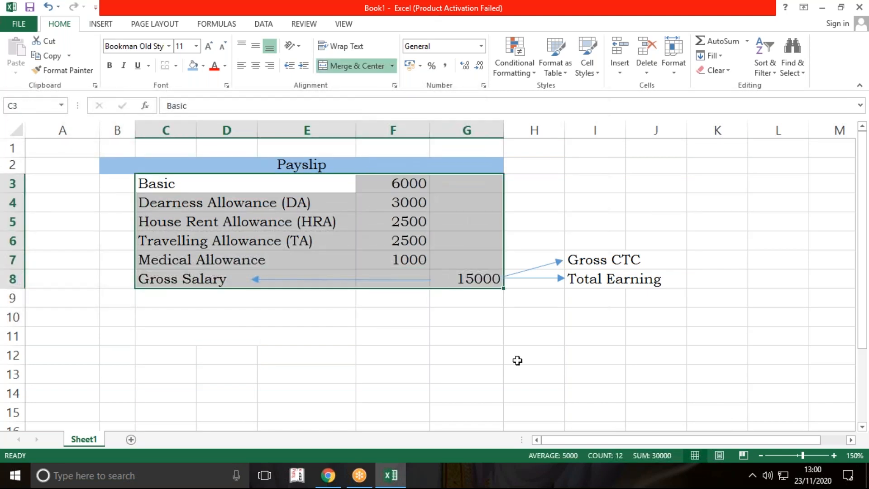
click(517, 360)
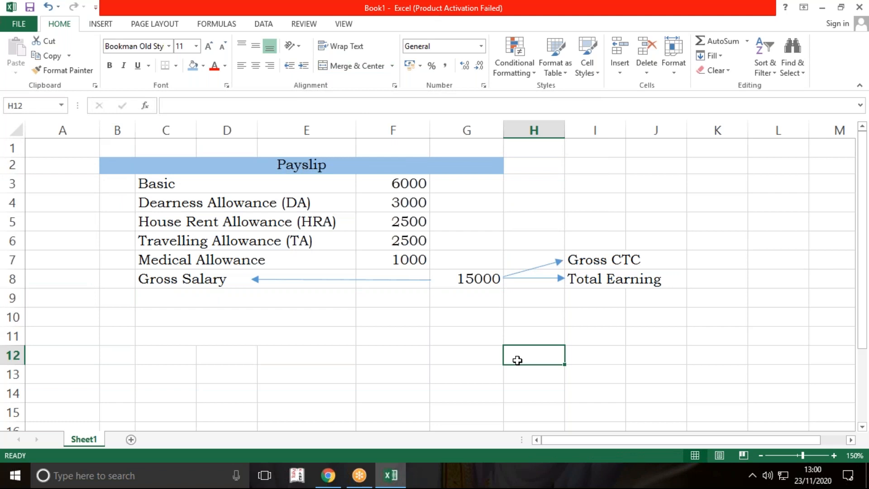
Step: Merge and center cells C12:E12 below the other merged label rows
drag(186, 357, 316, 357)
click(351, 65)
click(438, 374)
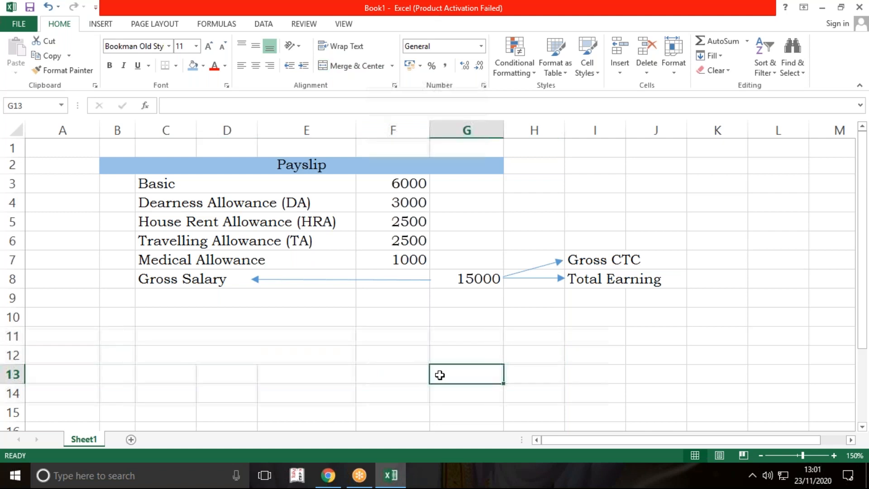
Step: Make the Gross Salary label in C8 bold and select the empty merged cell C9
click(320, 302)
click(231, 276)
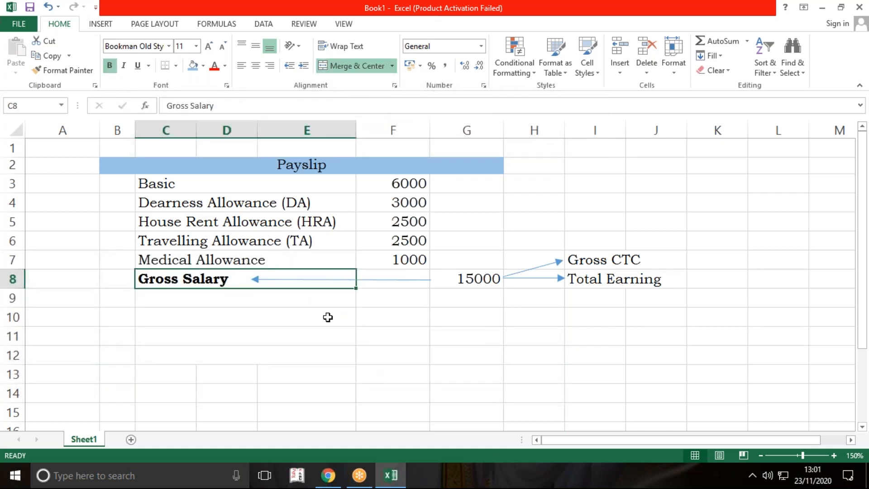
click(383, 335)
click(328, 303)
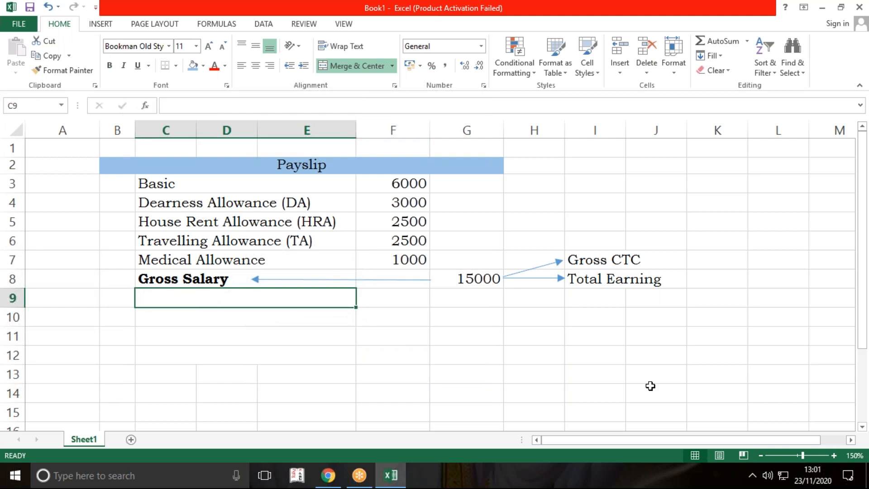
Step: Apply all borders to the payslip range B2:G12
drag(208, 169, 270, 361)
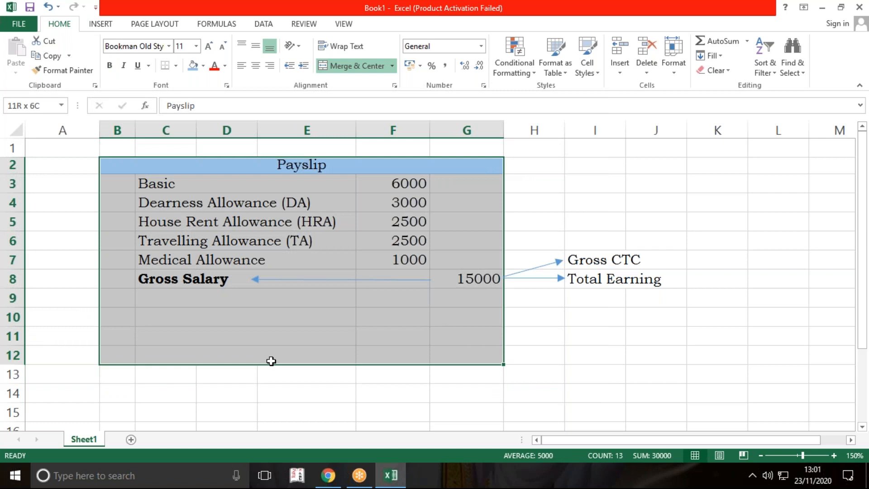
click(178, 67)
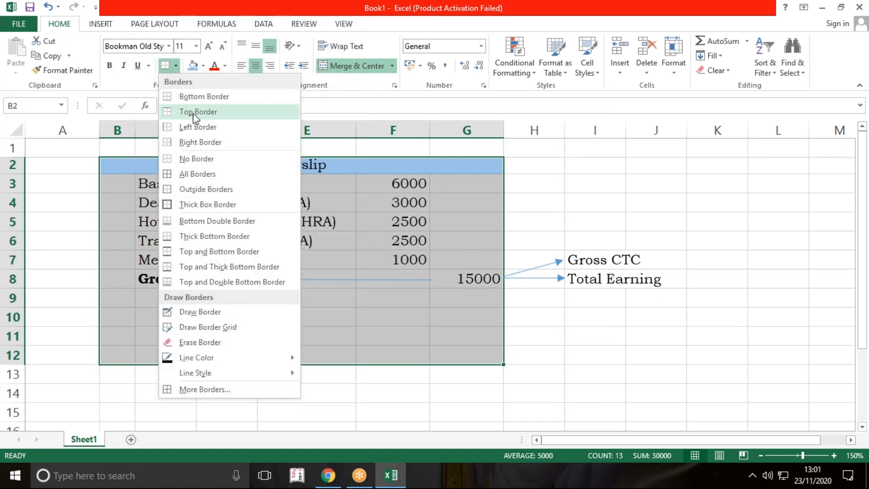
click(213, 173)
click(562, 377)
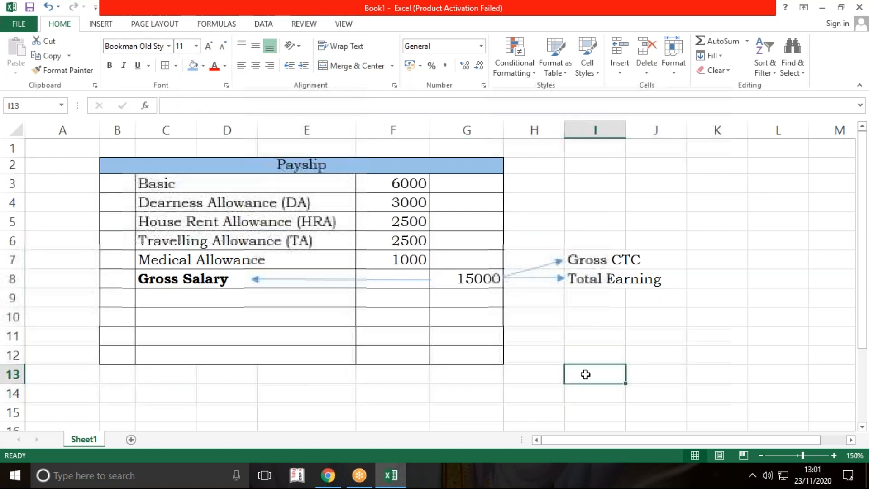
Step: Fill the Gross Salary label cell C8 with a light orange theme colour, a shade darker than the palest orange
click(236, 283)
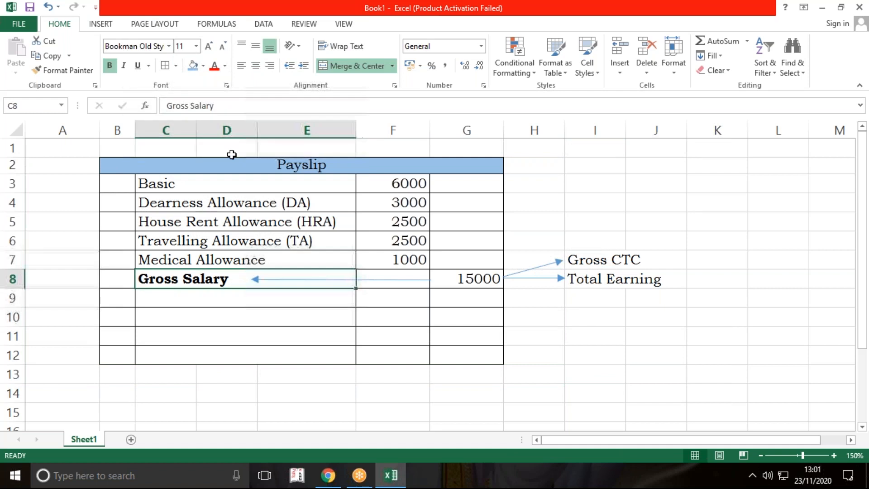
click(203, 66)
click(246, 109)
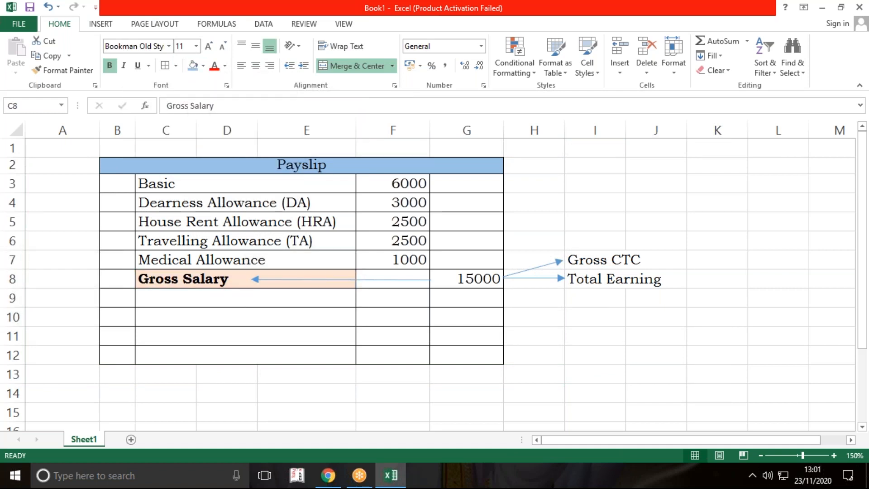
click(205, 68)
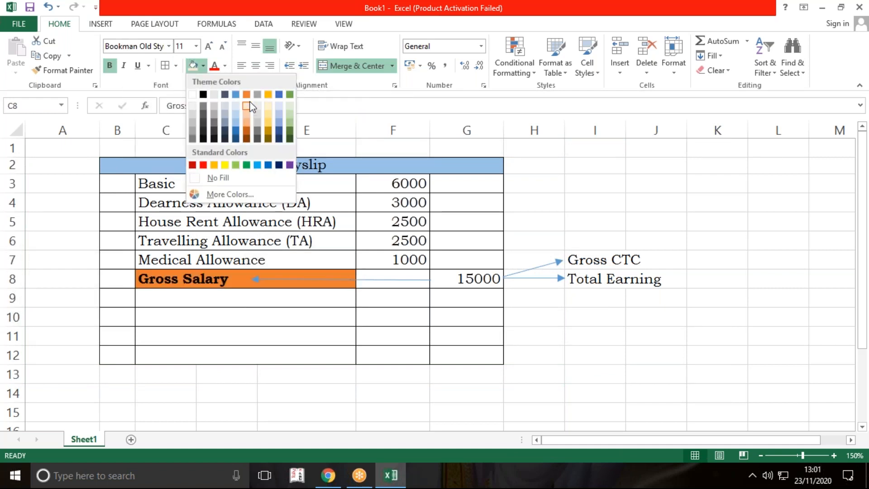
click(246, 117)
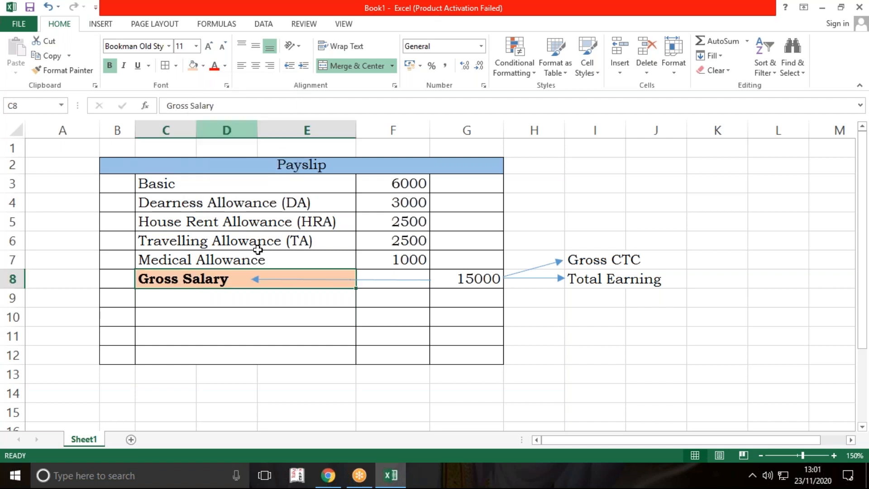
Step: Enter the label "Provident Fund (PF)" in C9 below Gross Salary
click(257, 302)
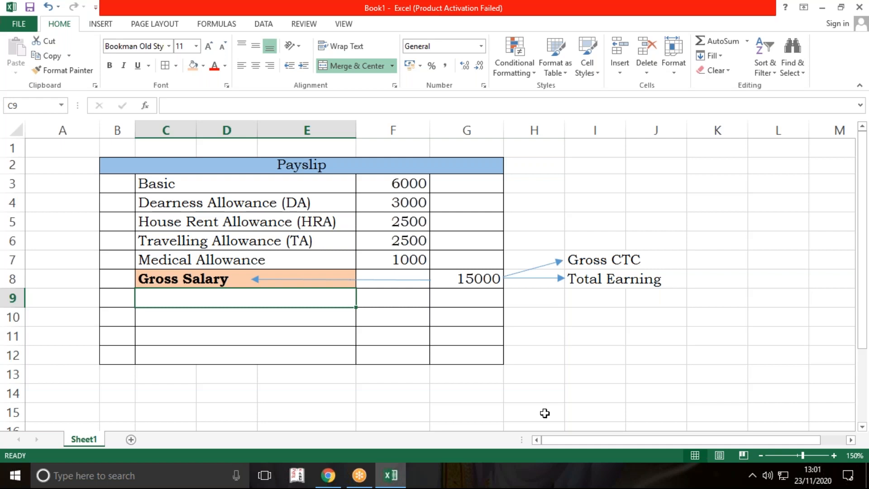
text(Provideny)
key(BackSpace)
text(t Fund (PF))
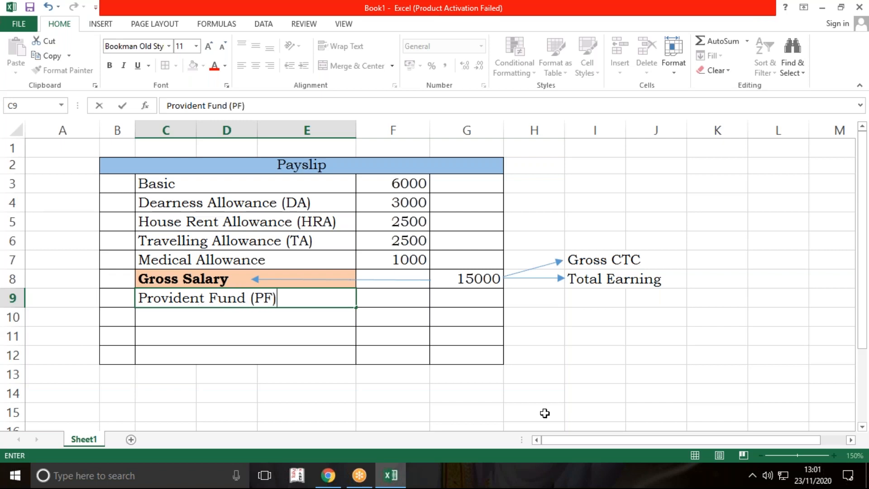
key(Return)
Step: Enter the labels "ESI" in C10 and "Professional Tax (P. Tax)" in C11
text(ESI)
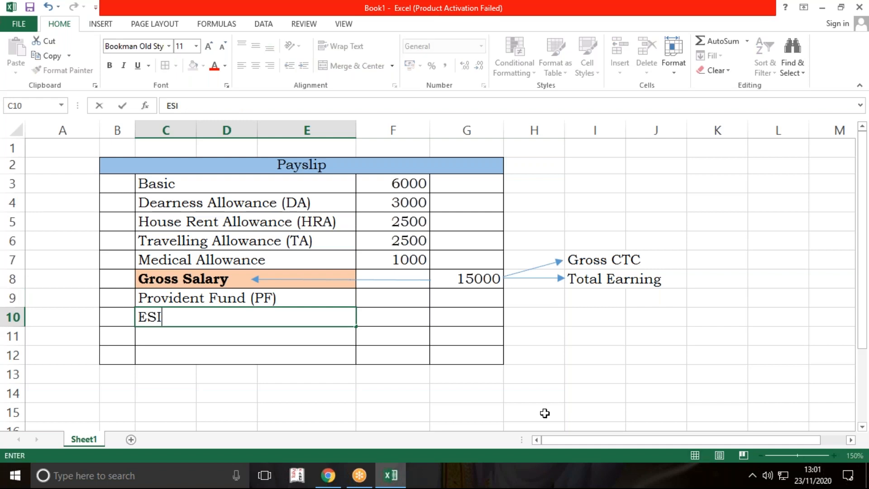
key(Return)
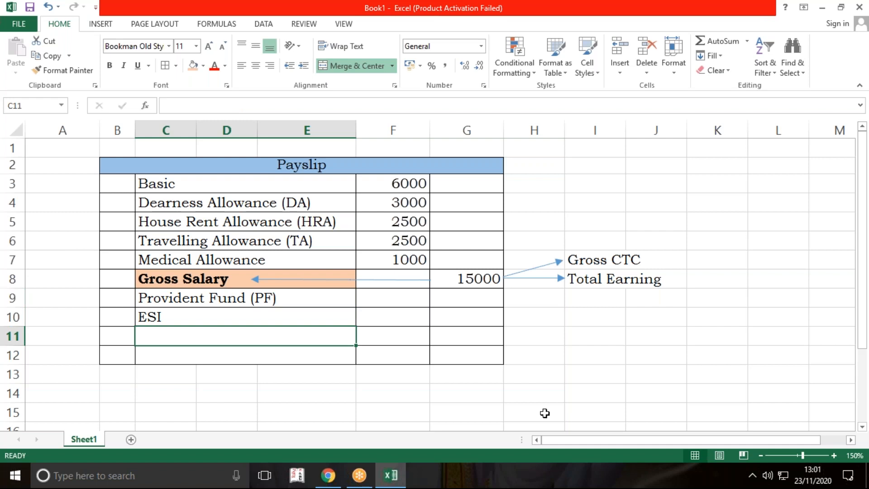
text(Professional )
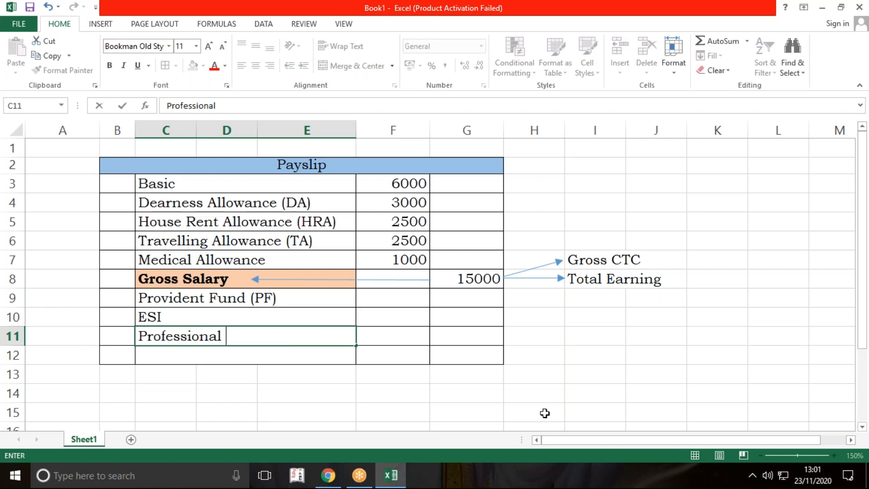
text(Tax (P. Tax))
key(Return)
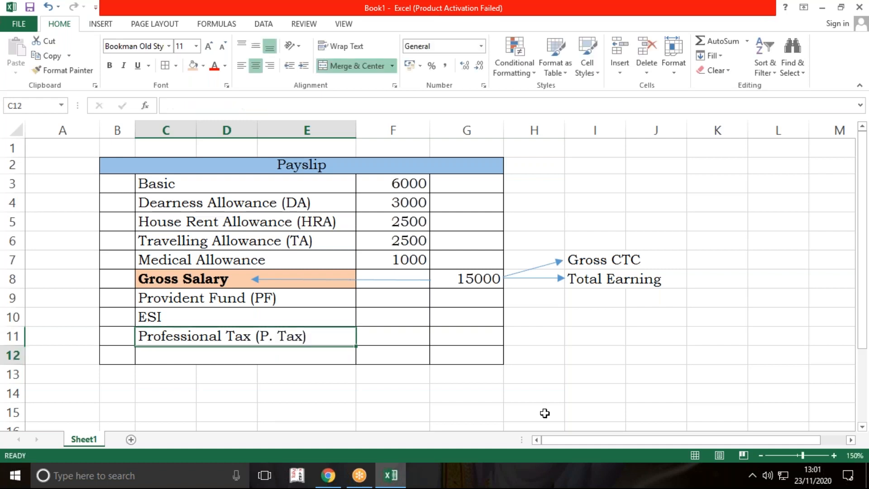
Step: Enter 600 as the Provident Fund amount in F9
key(Right)
key(Up)
key(Up)
key(Up)
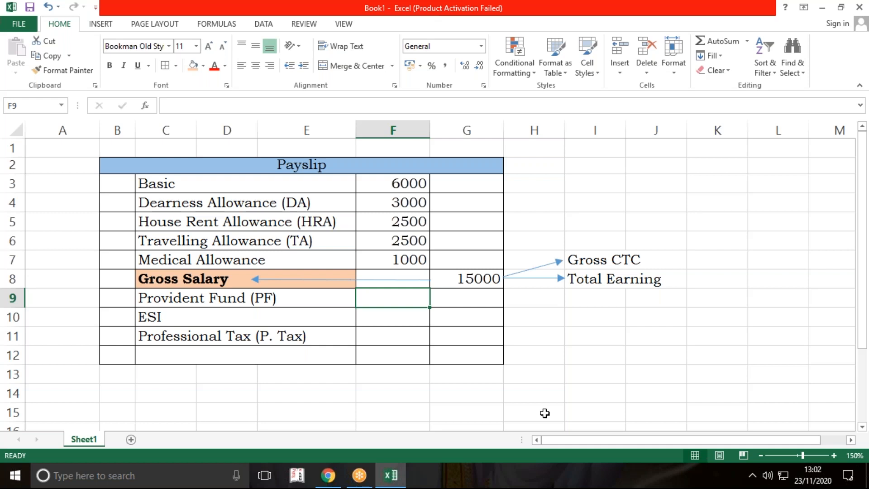
text(600)
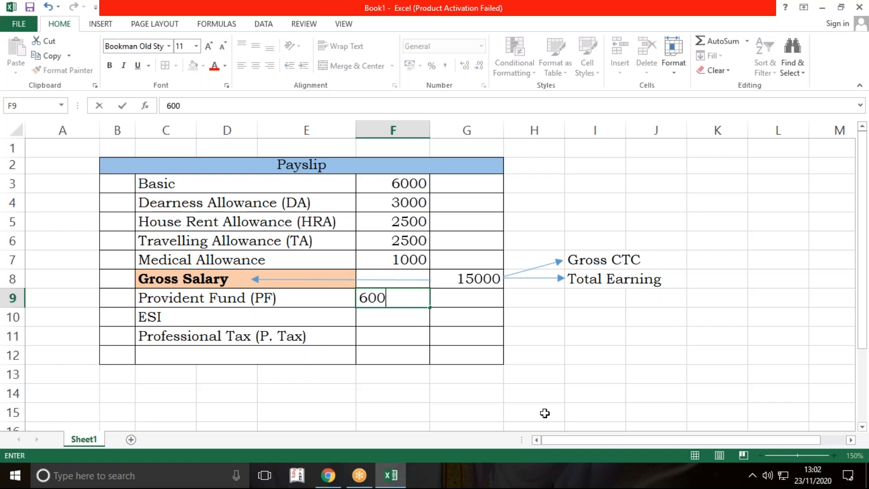
key(Return)
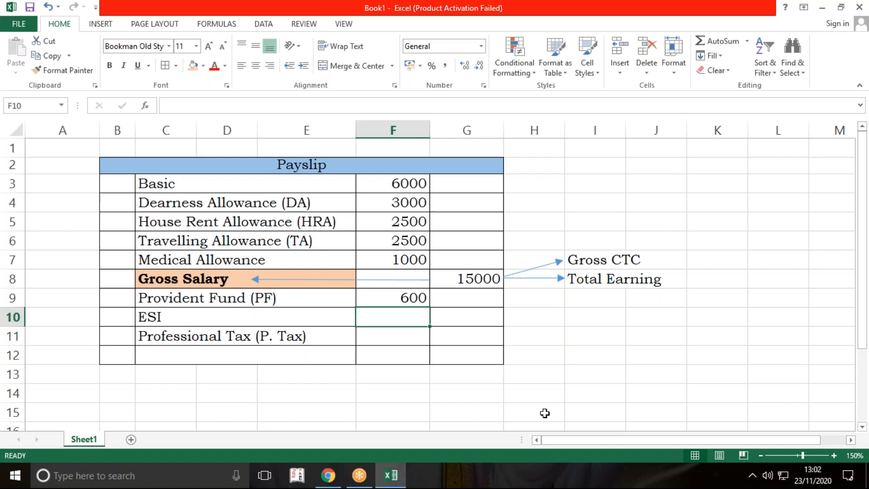
Step: Change the Provident Fund amount in F9 to 720 and enter 150 for ESI in F10
key(Up)
text(720)
key(Return)
text(150)
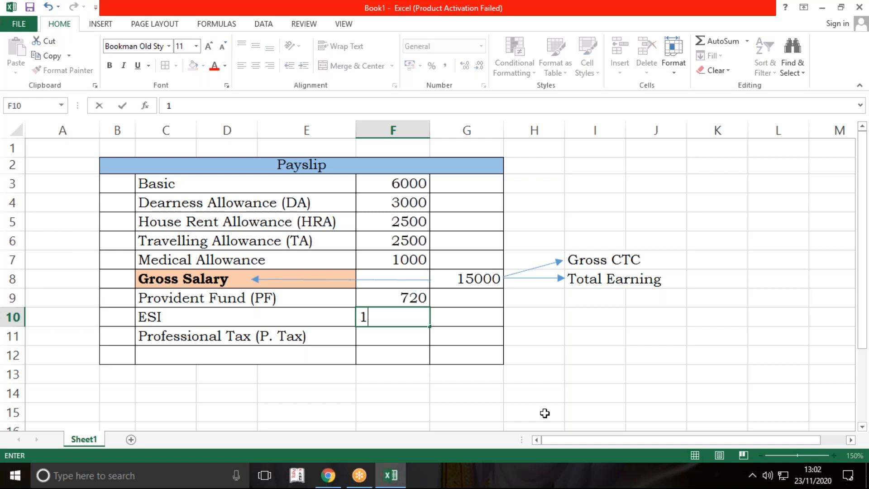
key(Return)
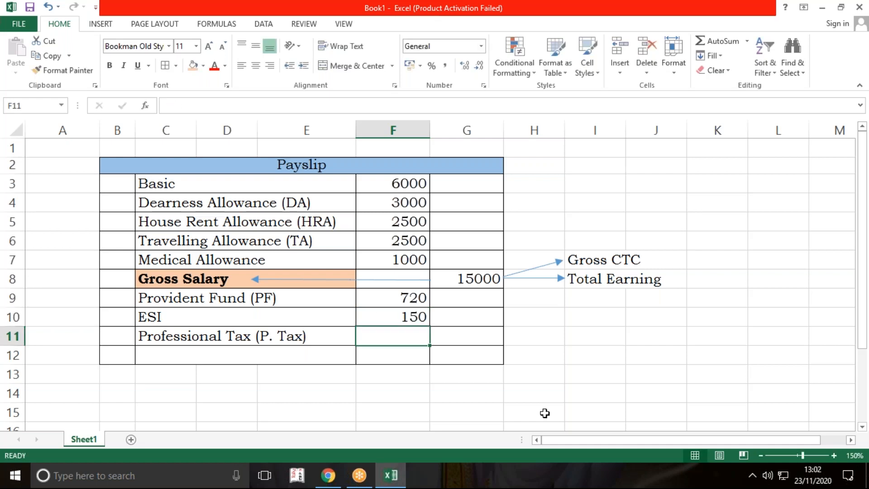
Step: Enter 130 as the Professional Tax amount in F11
key(Up)
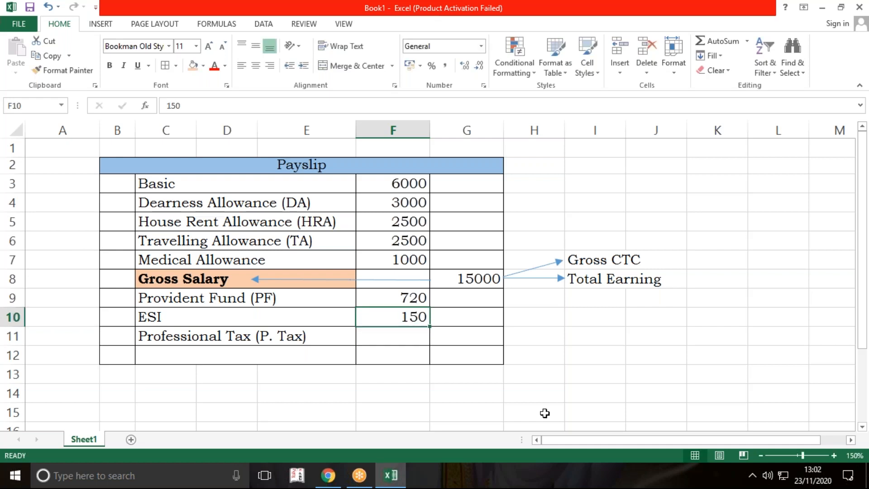
key(Down)
text(130)
key(Return)
Step: Total the three deductions in G11 with the formula =SUM(F9:F11)
key(Right)
key(Up)
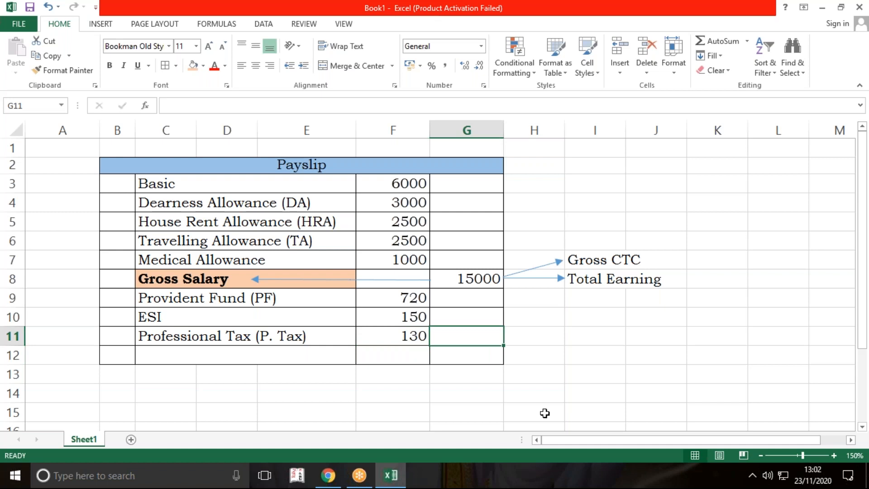
text(=)
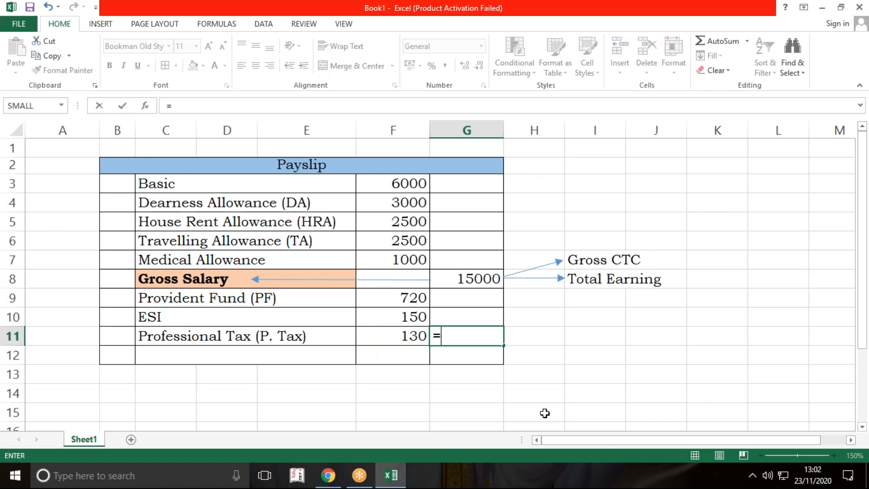
text(sum()
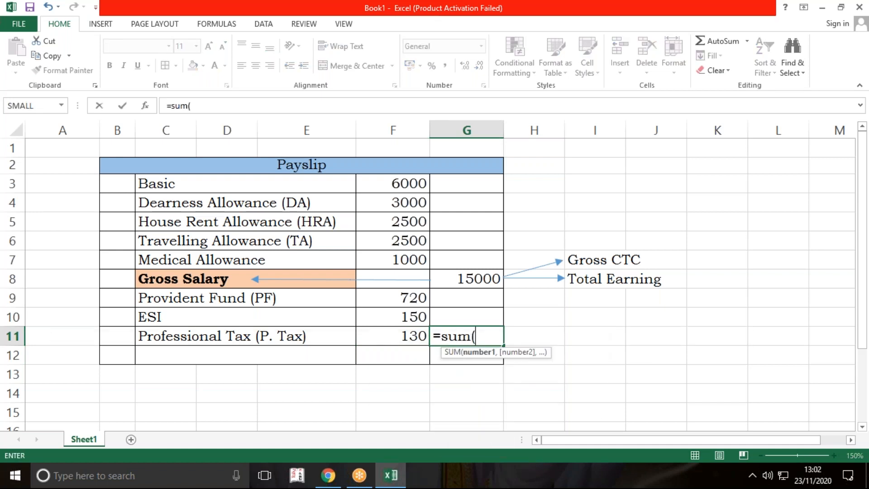
drag(404, 300, 401, 334)
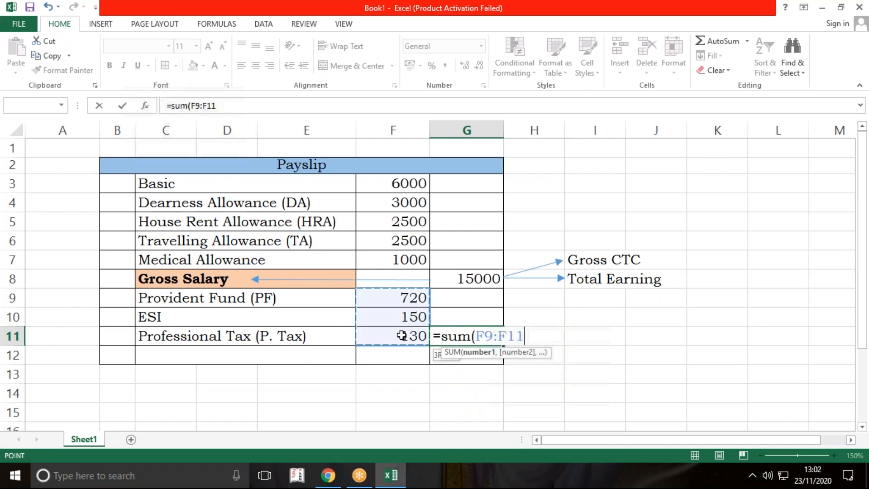
text())
key(Return)
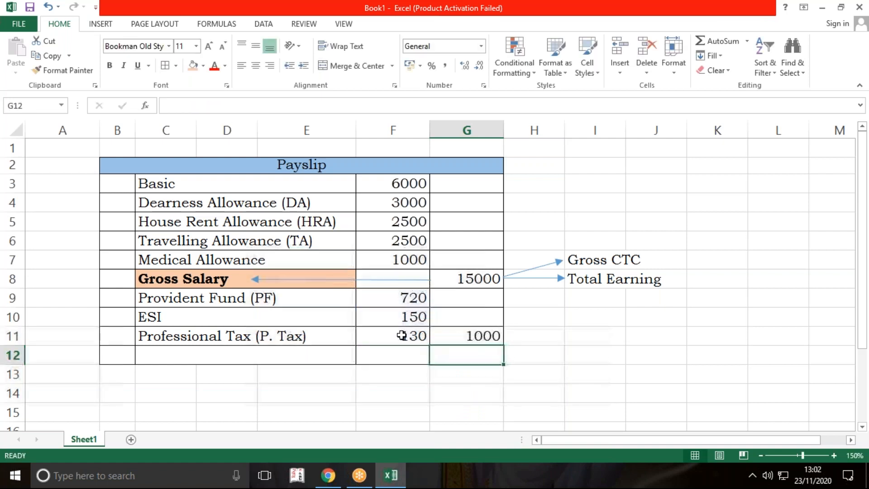
click(543, 368)
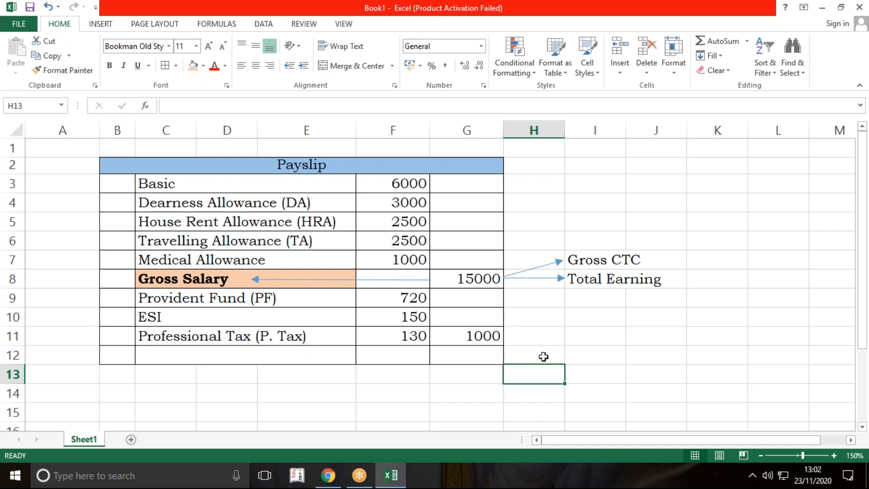
Step: Subtract the total deductions from the gross salary in G12 with the formula =G8-G11
click(478, 336)
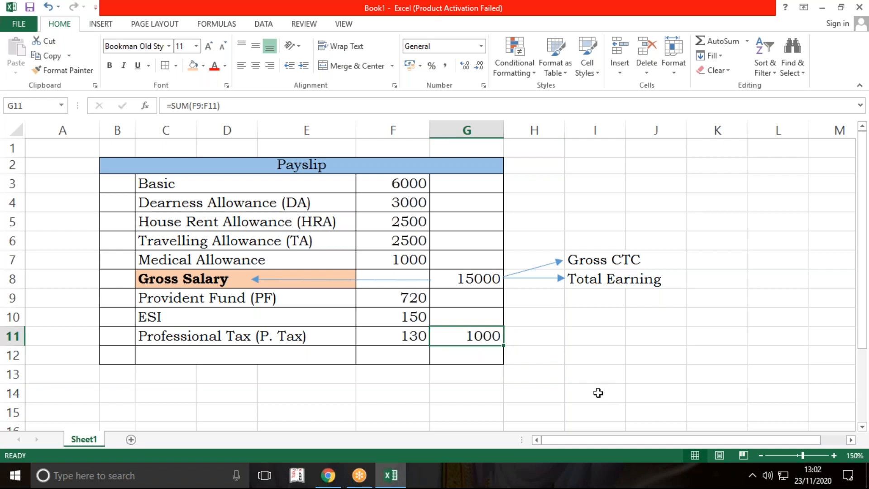
click(485, 356)
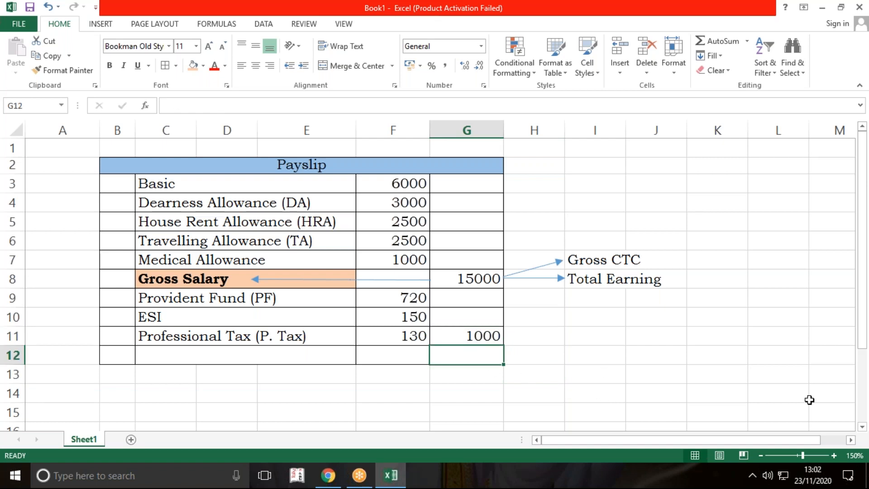
text(=)
key(Up)
key(Up)
key(Up)
key(Up)
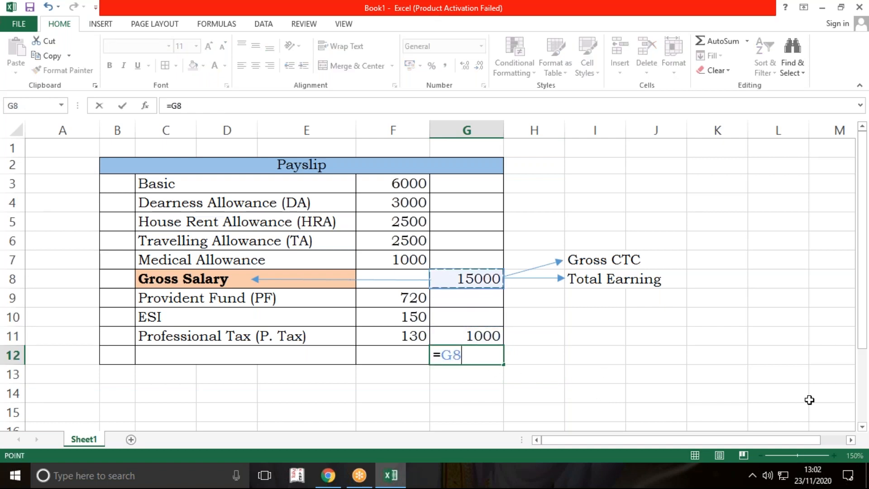
text(-)
key(Up)
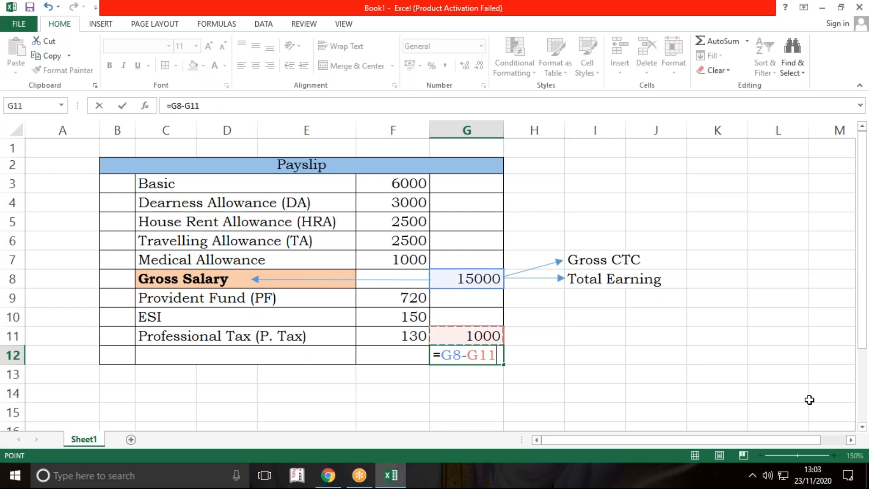
key(Return)
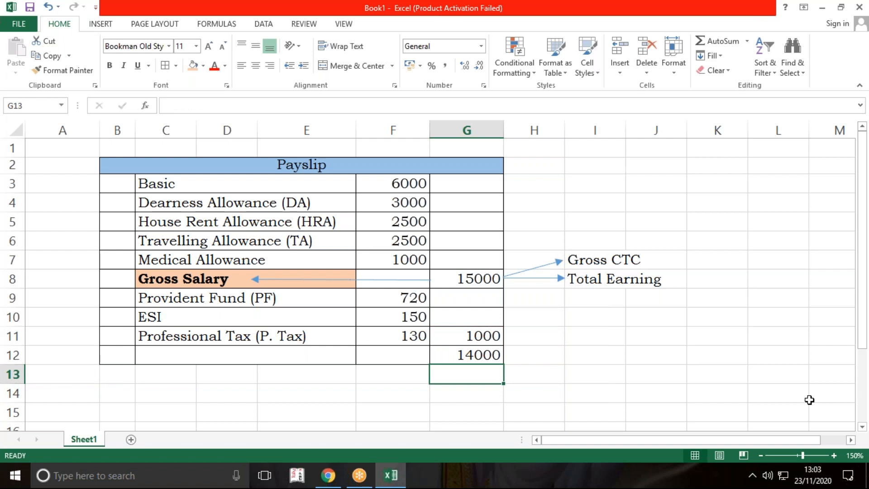
Step: Set the Provident Fund amount in F9 to 600
key(Left)
key(Up)
key(Up)
key(Up)
key(Up)
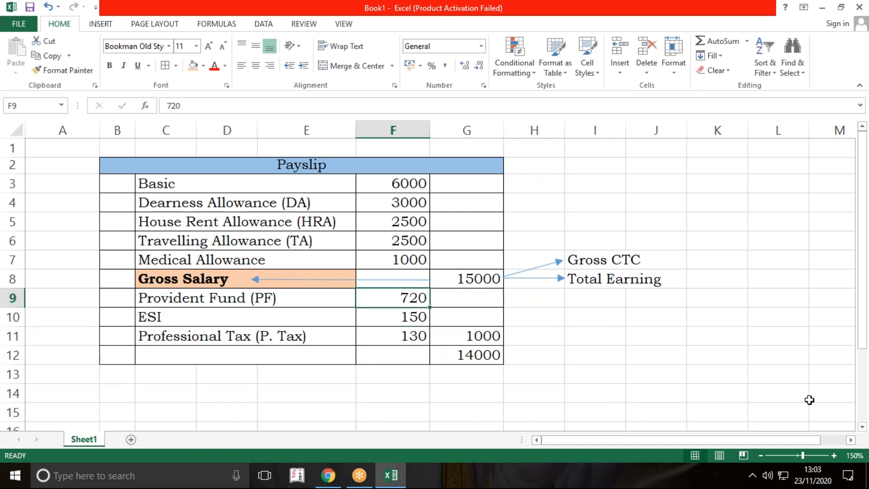
text(600)
key(Return)
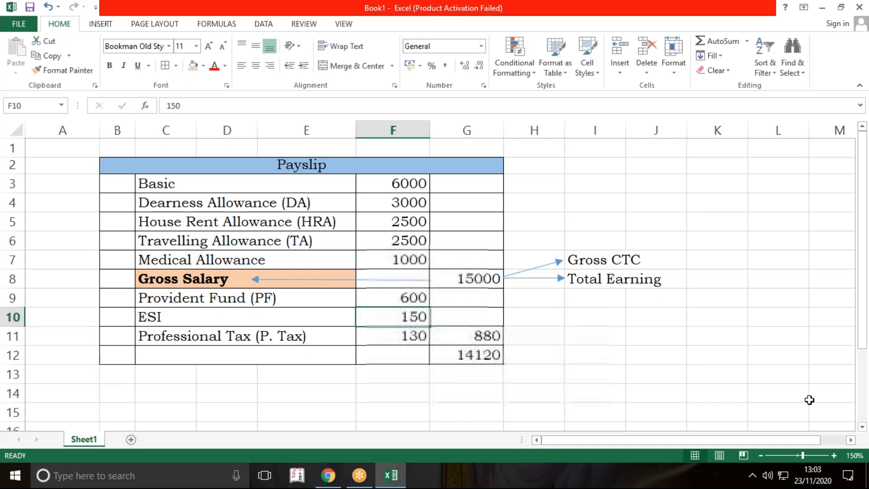
key(Down)
key(Down)
key(Down)
key(Down)
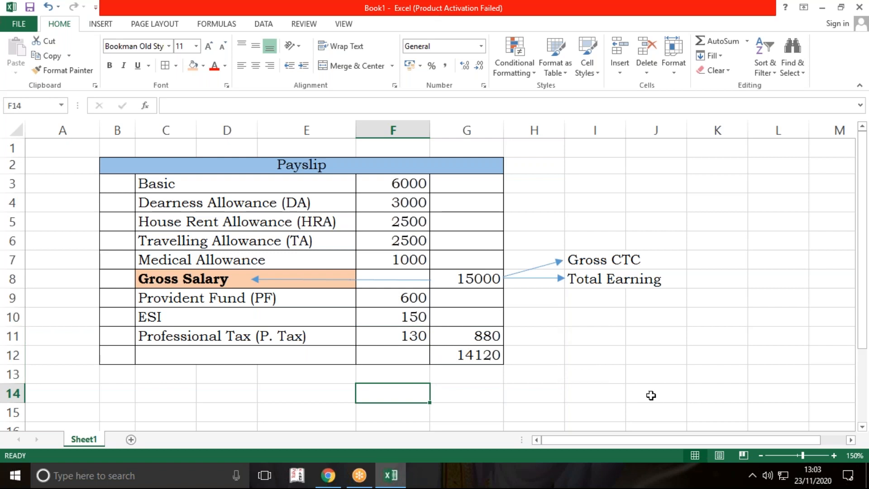
click(496, 336)
click(536, 377)
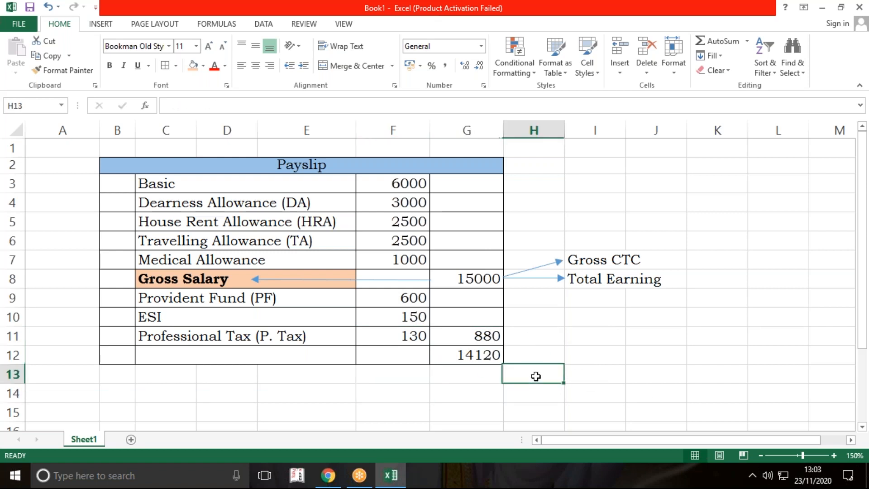
Step: Enter the label "Net Salary" in the merged cell C12 and left-align it
click(279, 355)
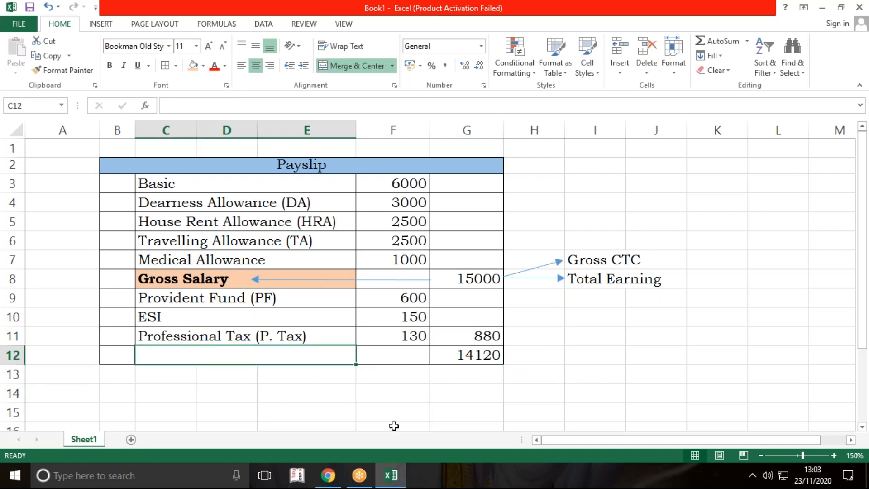
text(Net )
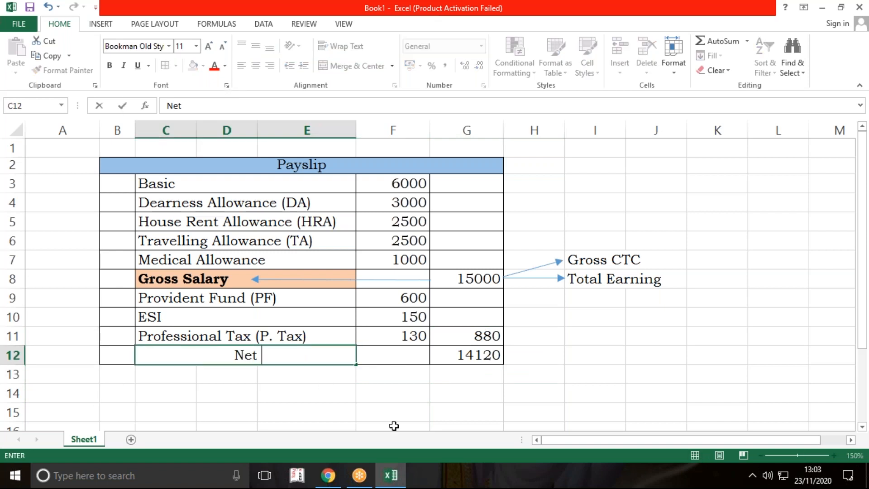
text(Salary)
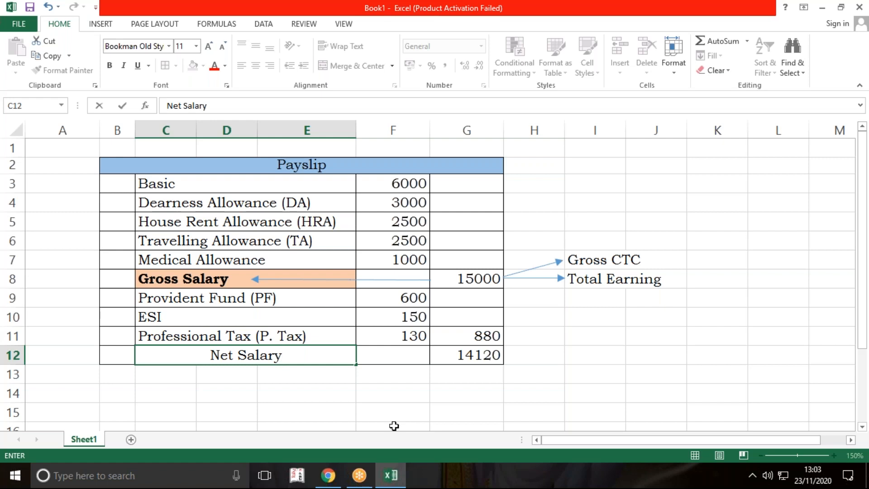
key(Return)
click(338, 350)
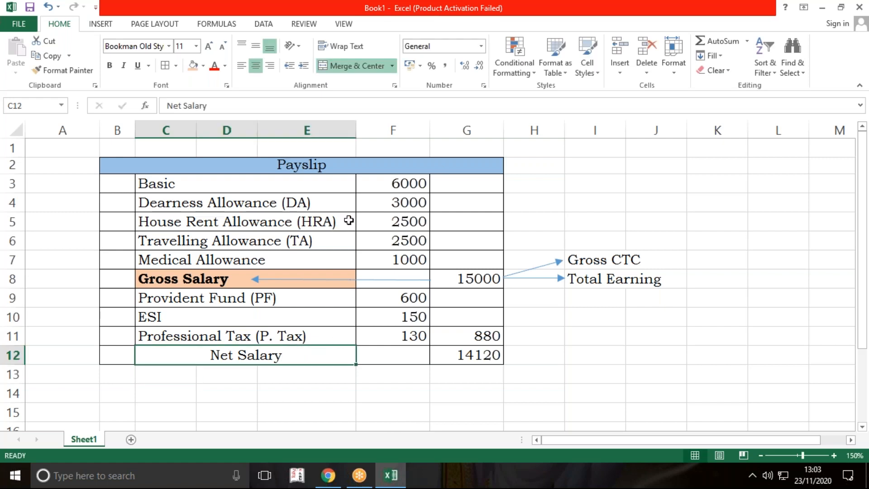
click(244, 72)
click(554, 348)
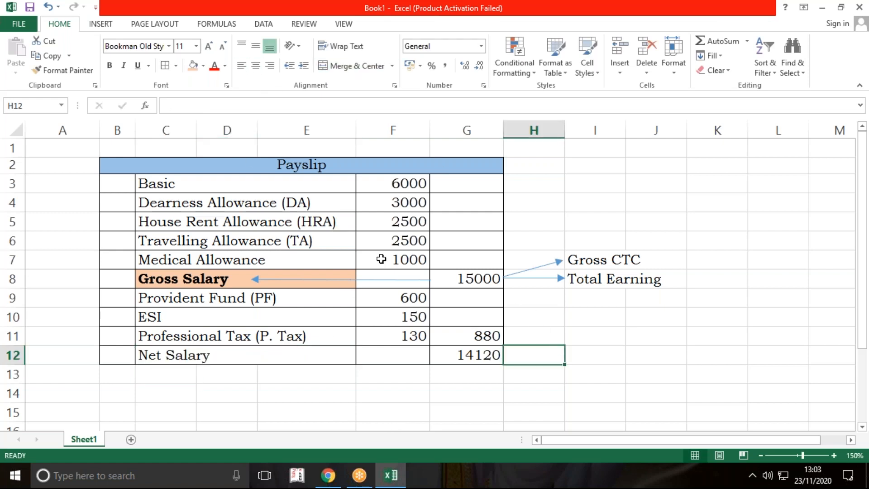
Step: Draw two straight arrows across column H, one from G11 and one from G12, each ending at column I
click(100, 24)
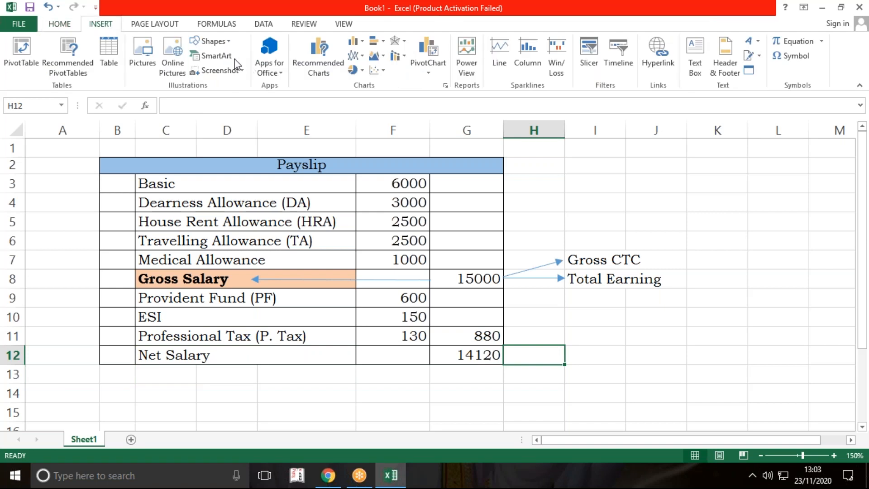
click(225, 42)
click(196, 57)
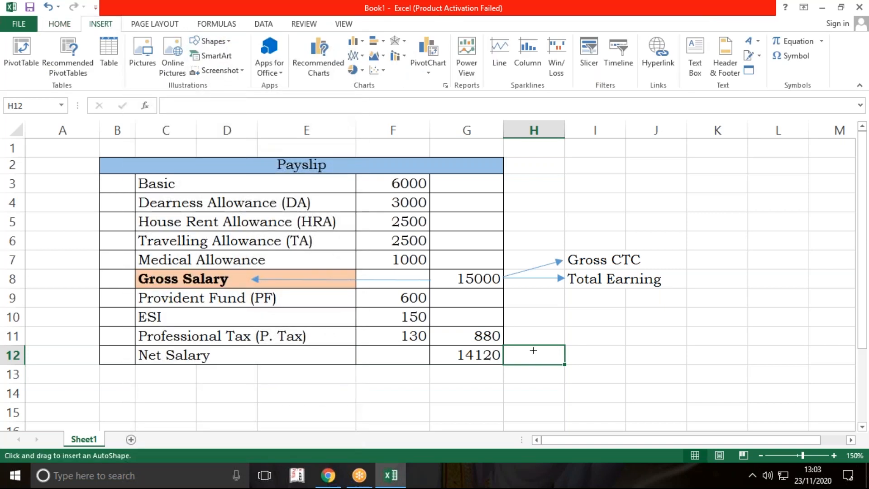
drag(503, 336, 565, 335)
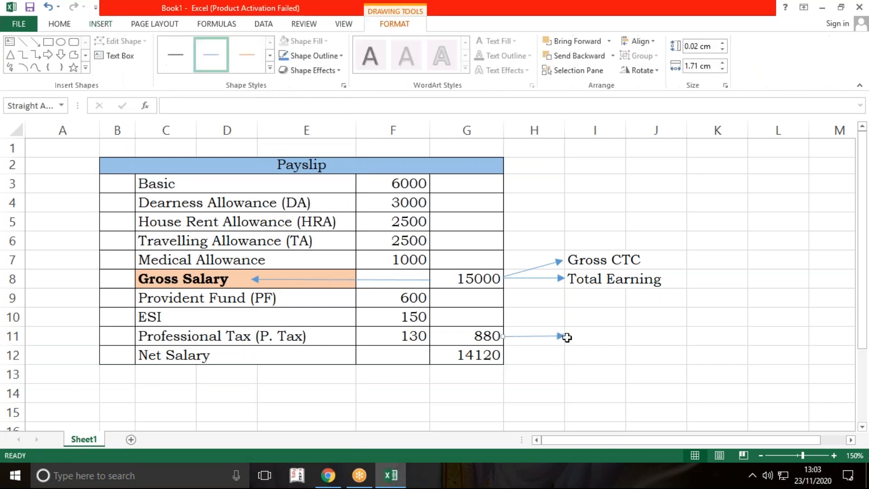
click(37, 44)
drag(504, 355, 565, 355)
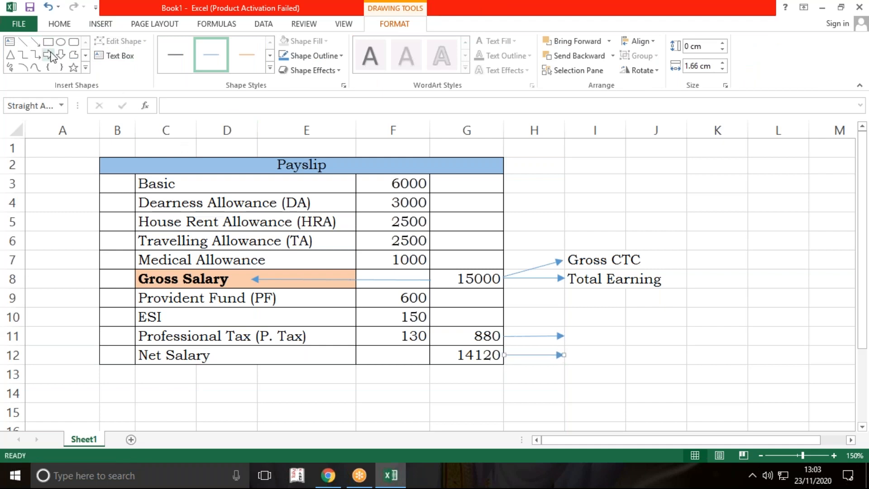
Step: Draw a straight arrow from the amount in G12 back across column F to the Net Salary label
click(38, 43)
drag(431, 356, 255, 355)
click(307, 405)
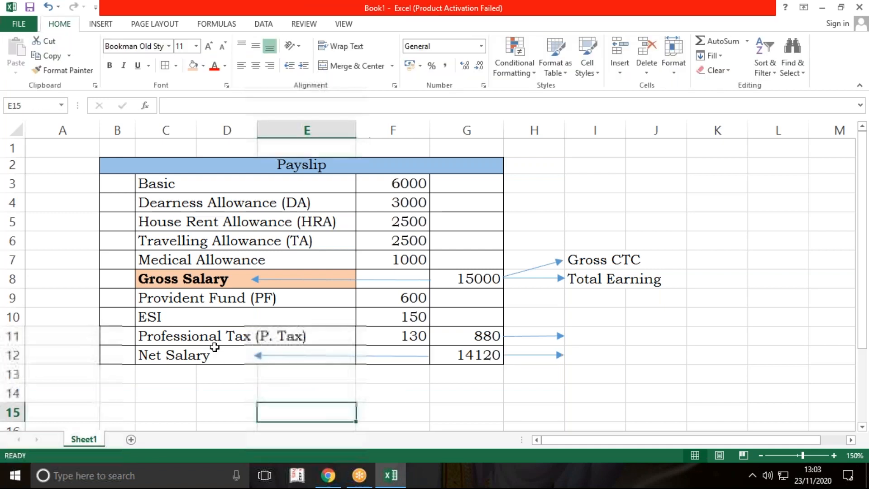
Step: Fill the Net Salary label cell with the same light orange as the Gross Salary label
click(221, 354)
click(193, 65)
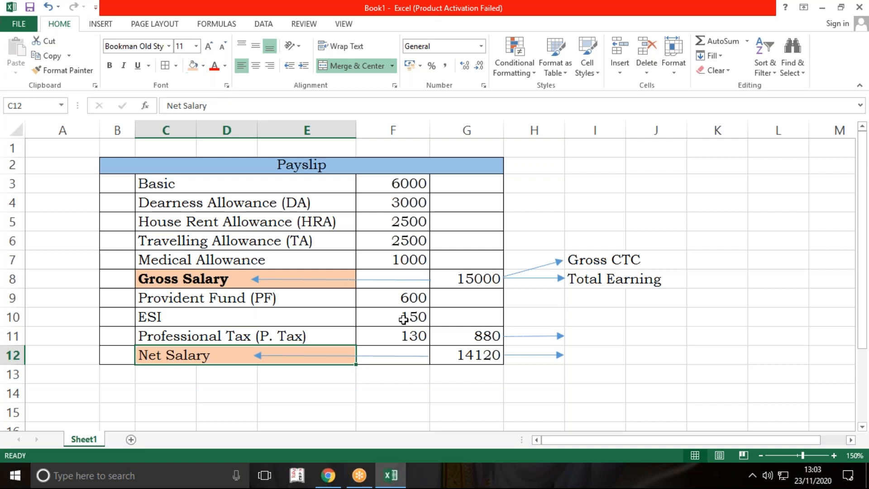
click(502, 395)
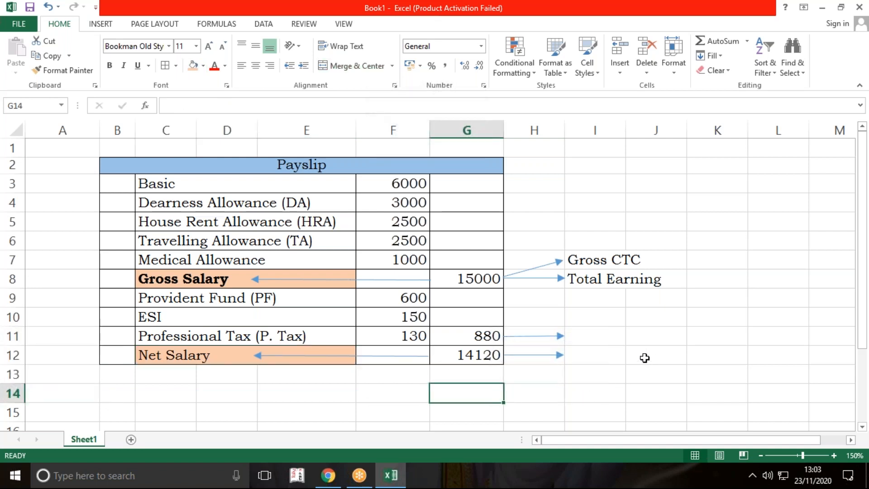
Step: Enter "Total Deduction" in I11 beside the arrow from the deductions total
click(609, 336)
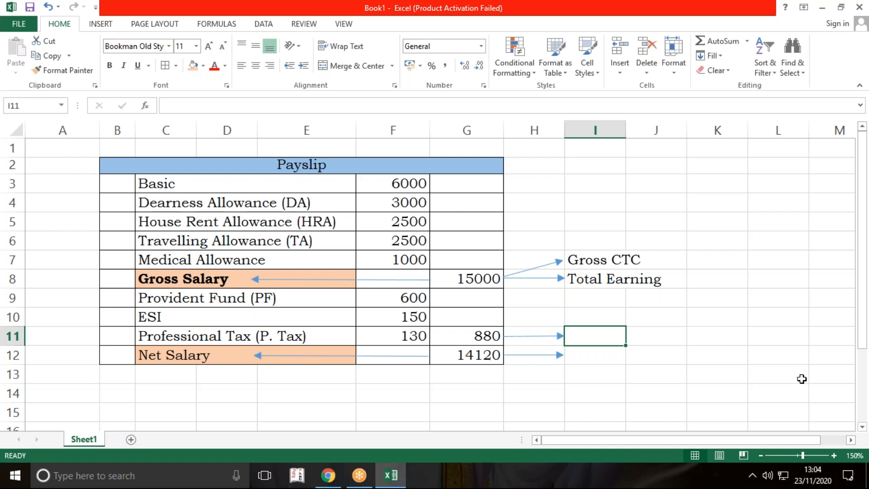
text(Tota)
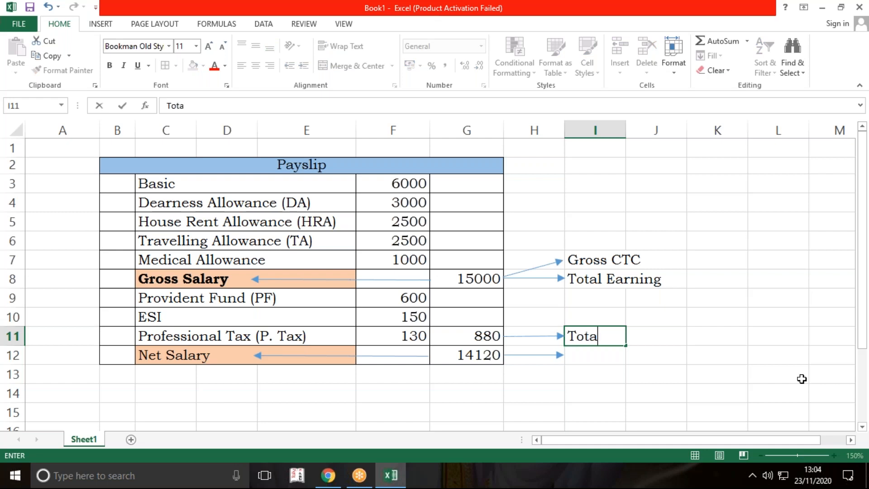
text(l Ded)
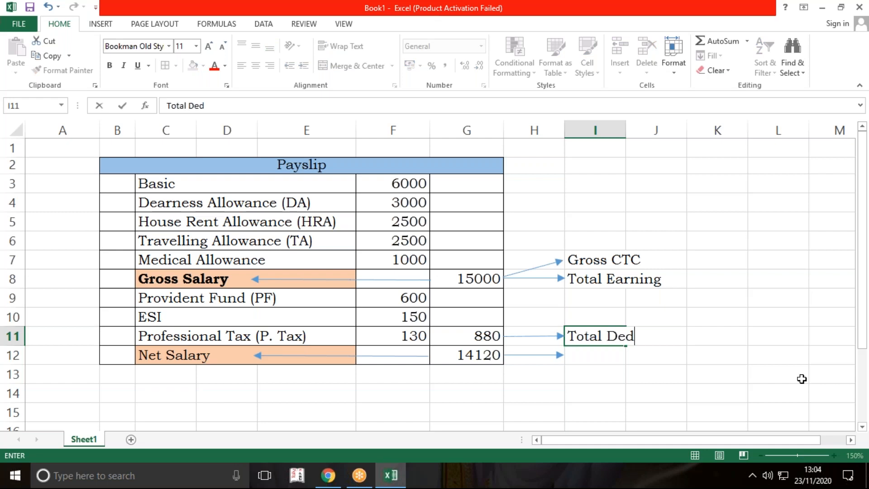
text(uction)
key(Return)
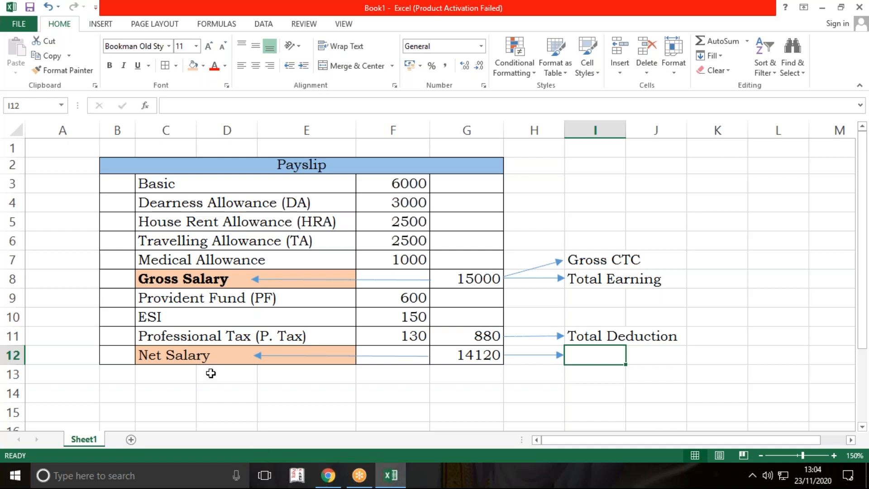
Step: Make the Net Salary label in C12 bold
click(204, 354)
click(110, 65)
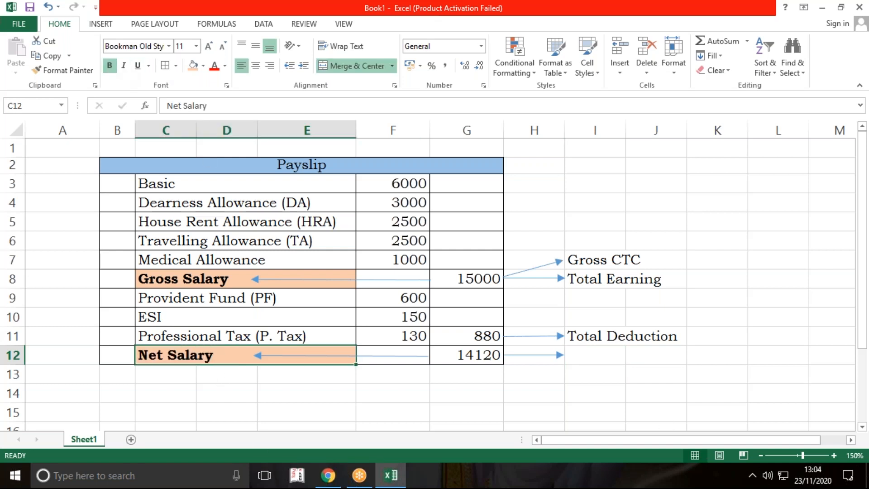
click(570, 375)
Step: Enter "Net CTC" in I12 beside the arrow from the net salary amount
click(591, 361)
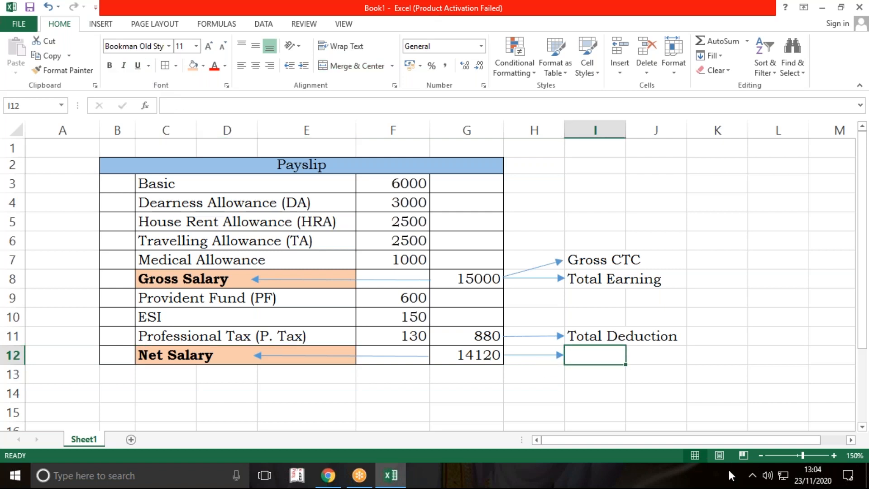
text(Net )
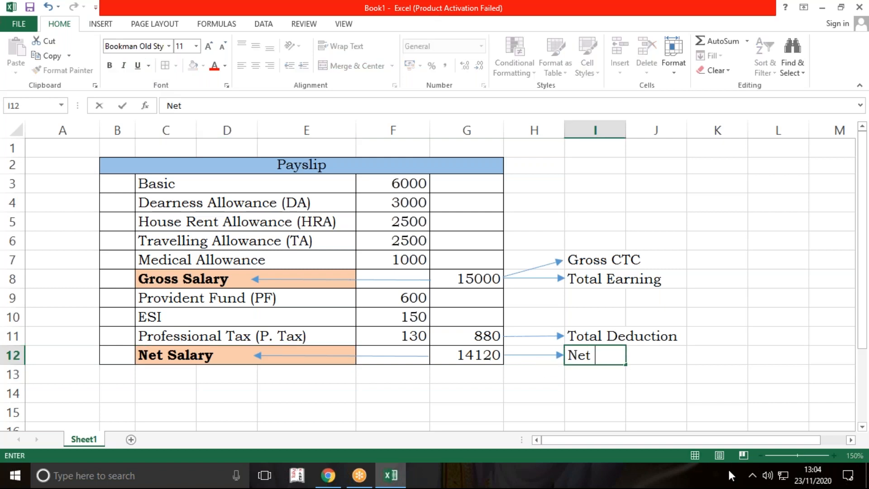
text(CTC)
key(Return)
key(Return)
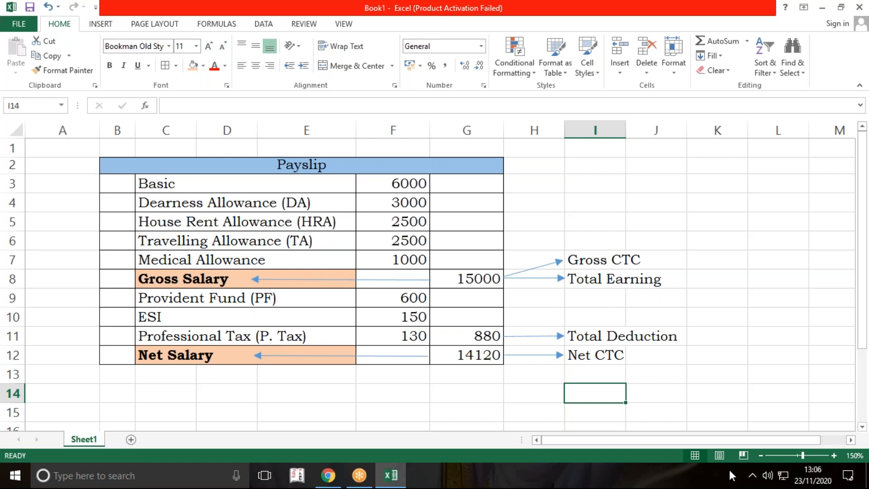
Step: Widen column B slightly and merge and center cells B3:B7 beside the pay and allowance rows
drag(135, 131, 146, 131)
click(229, 199)
drag(231, 186, 240, 261)
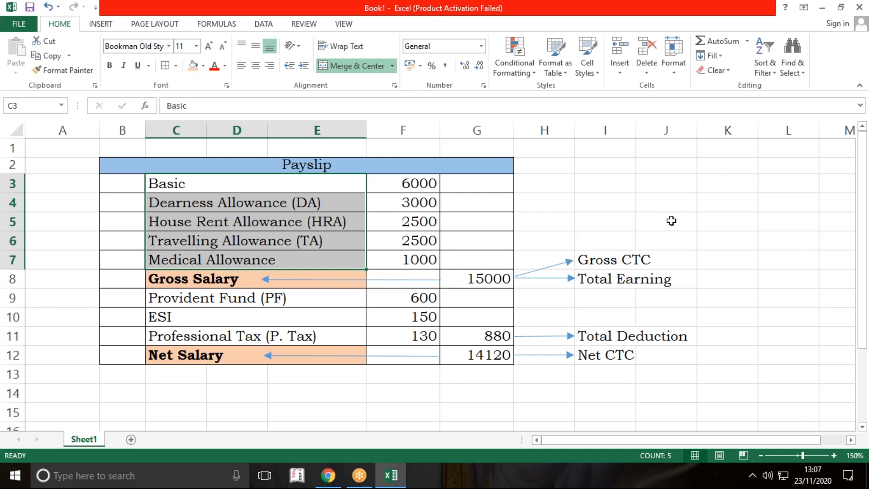
drag(126, 187, 128, 258)
click(347, 68)
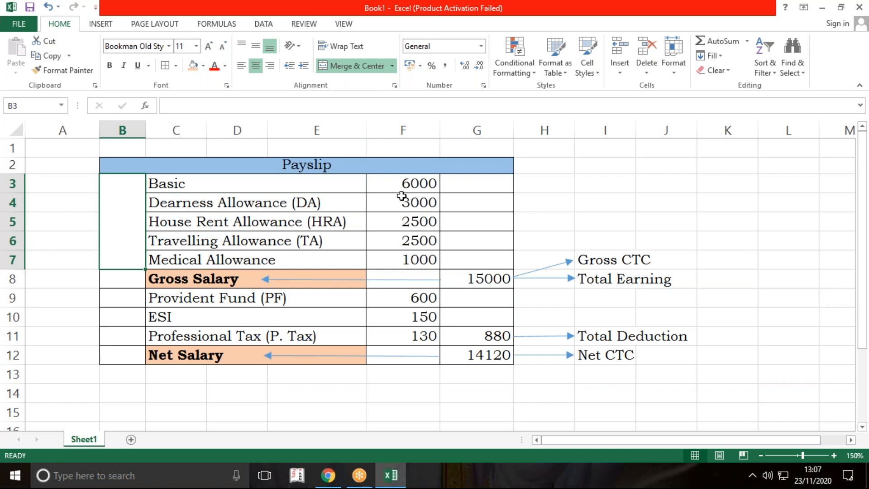
Step: Enter "Earning Pay Head" in the merged cell B3:B7
text(Ear)
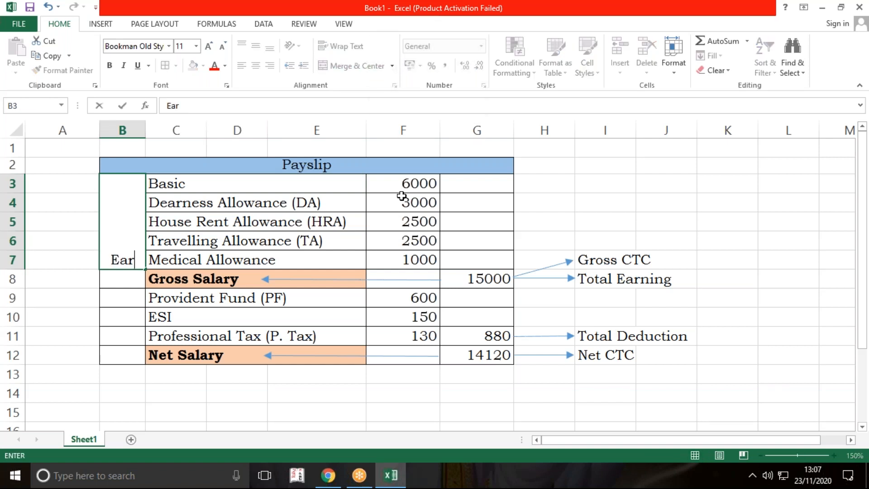
text(ning Pay Head)
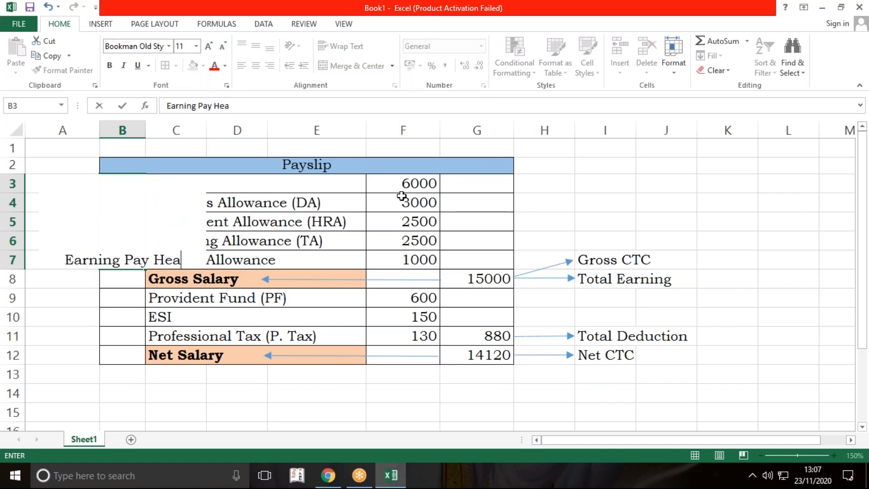
key(Return)
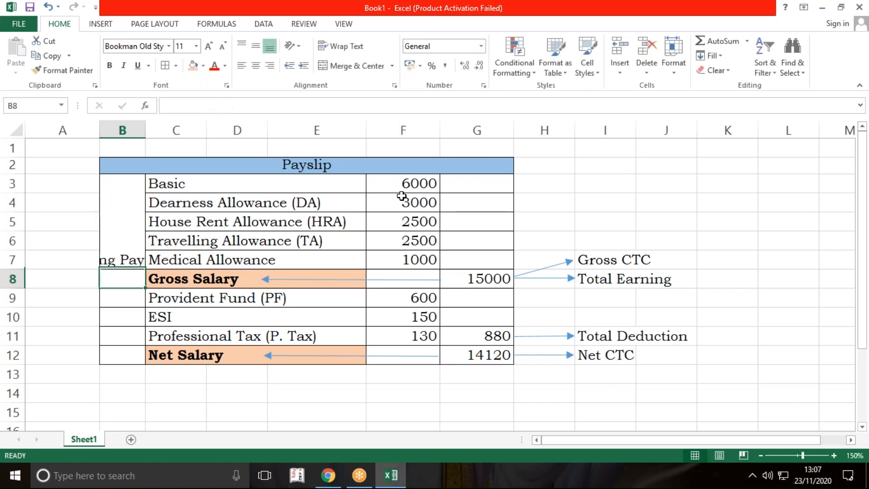
Step: Wrap the Earning Pay Head text and rotate it upward so it reads vertically
click(122, 208)
click(344, 49)
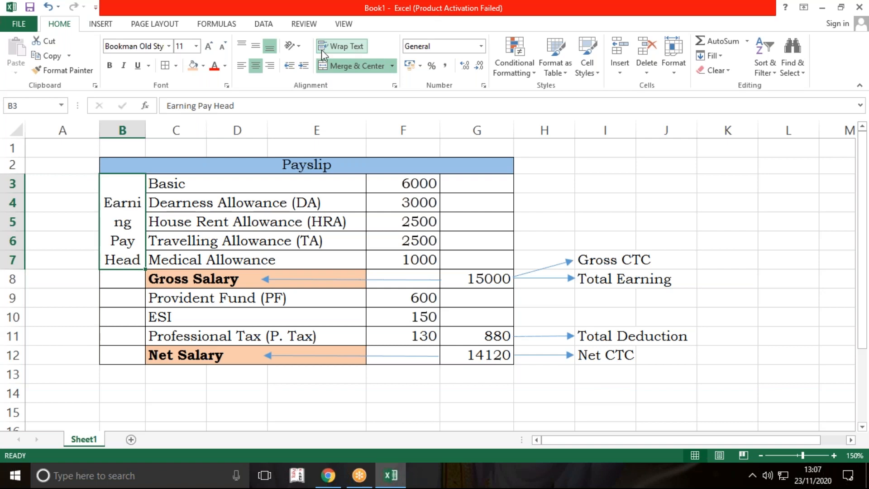
click(292, 46)
click(319, 107)
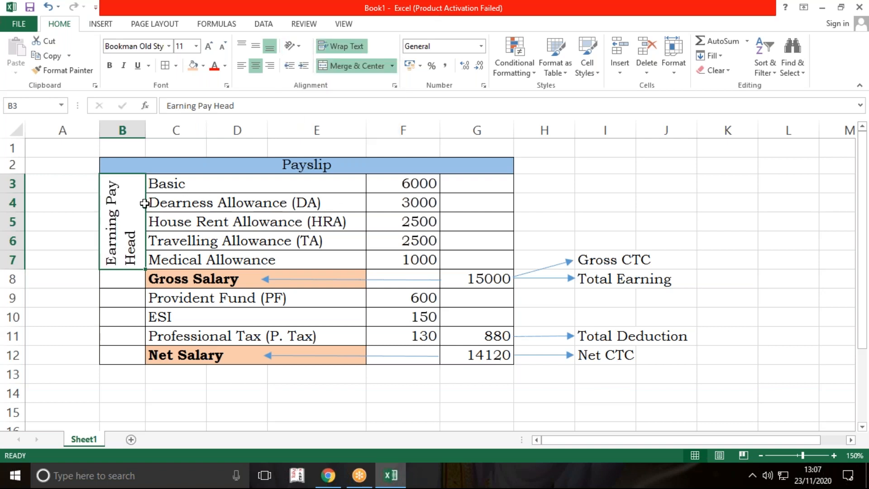
Step: Pad the start of the Earning Pay Head label with spaces and middle-align the cell vertically
double_click(113, 259)
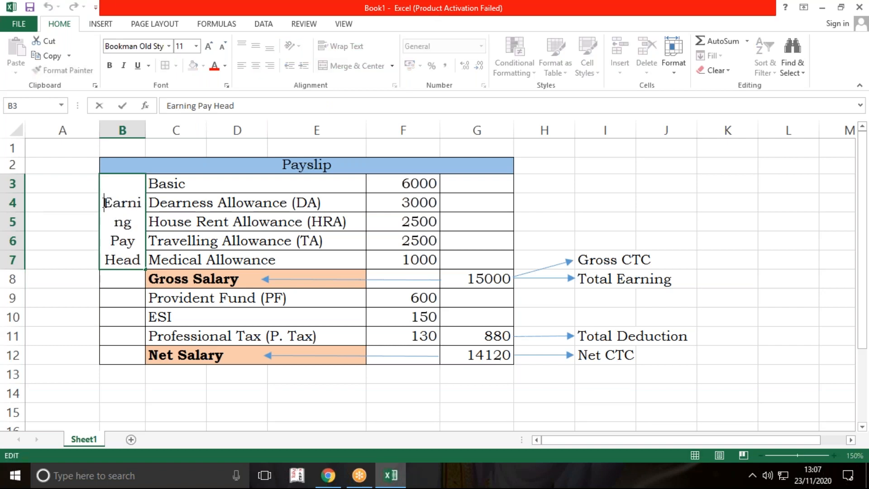
key(Return)
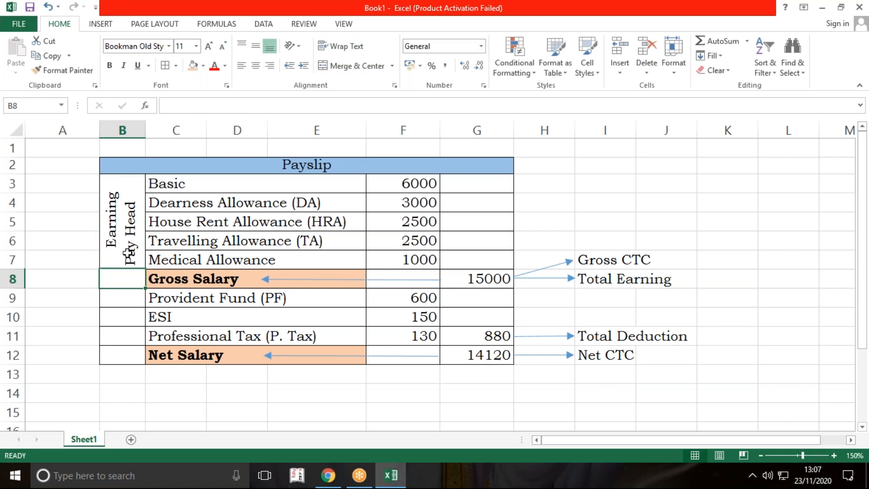
click(130, 231)
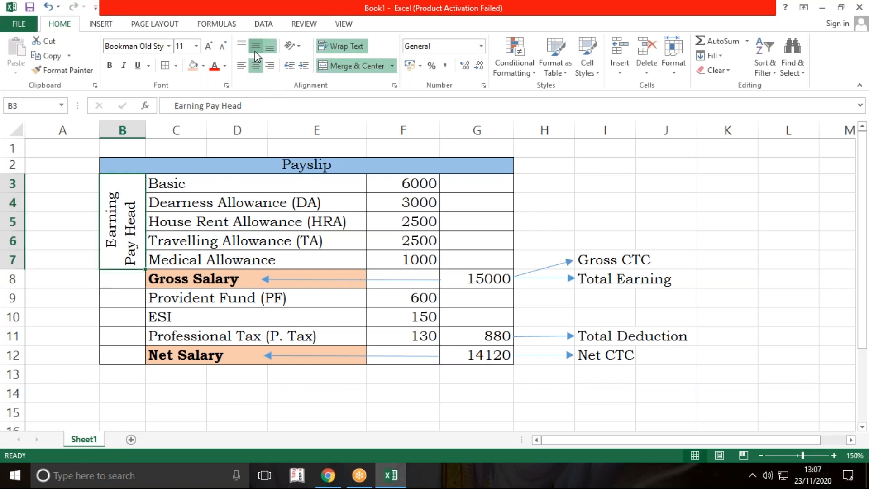
click(256, 47)
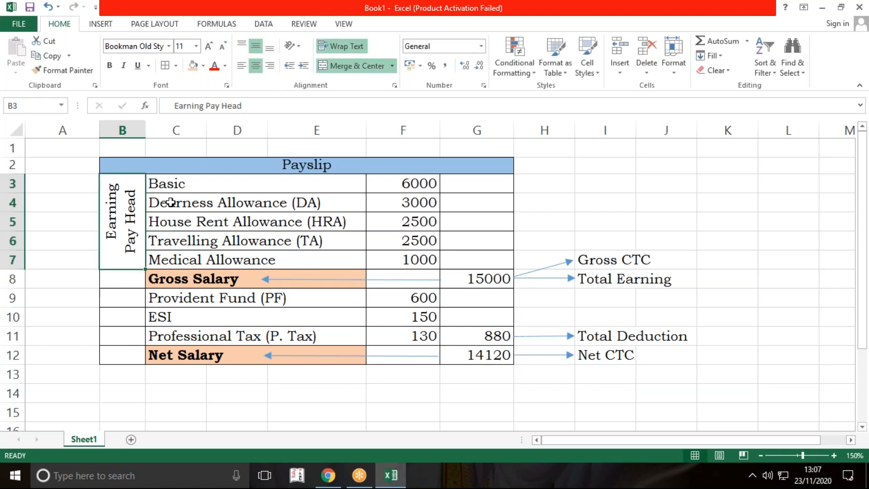
Step: Remove the leading spaces from the Earning Pay Head label in B3
double_click(118, 256)
click(176, 106)
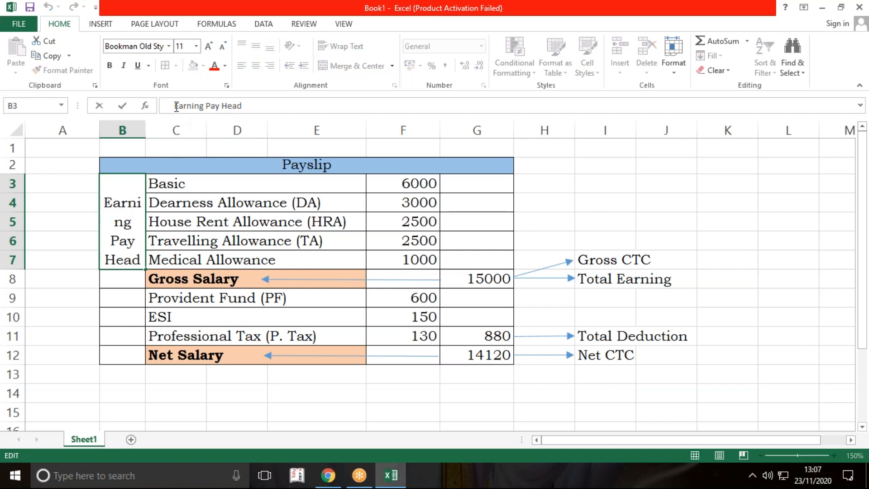
key(BackSpace)
key(Return)
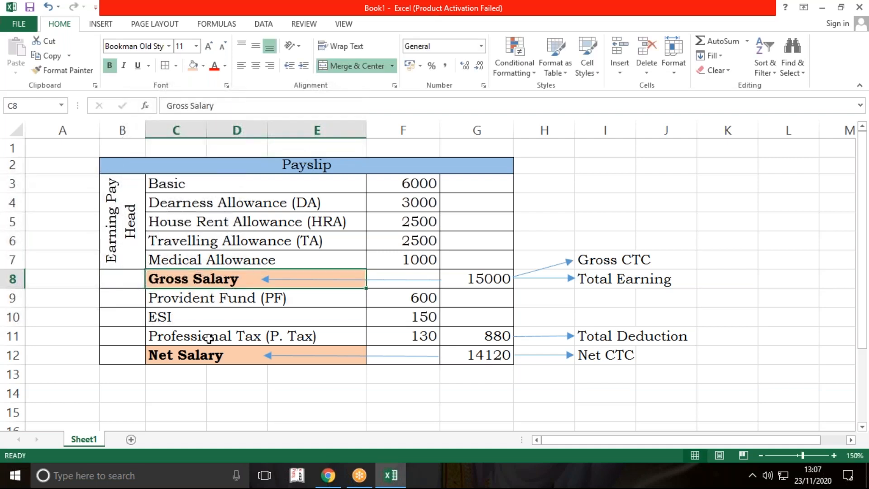
Step: Merge and center cells B9:B11 beside the deduction rows and widen column B slightly
drag(114, 305, 121, 338)
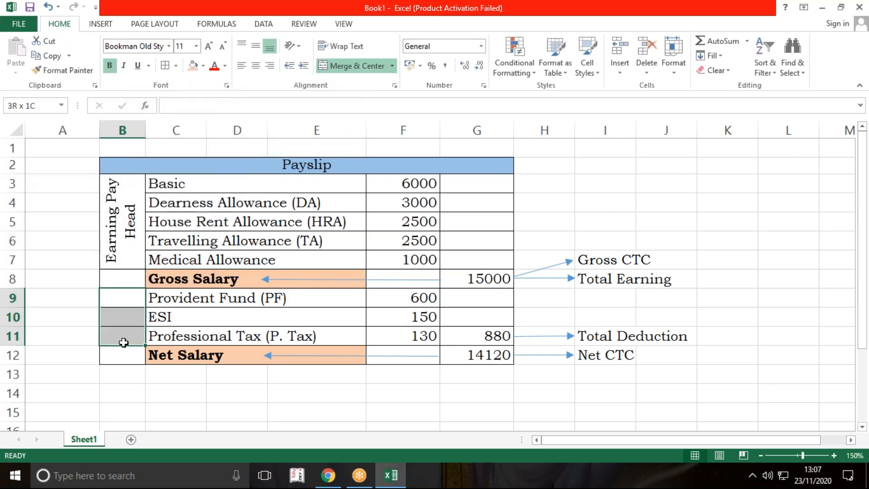
click(351, 70)
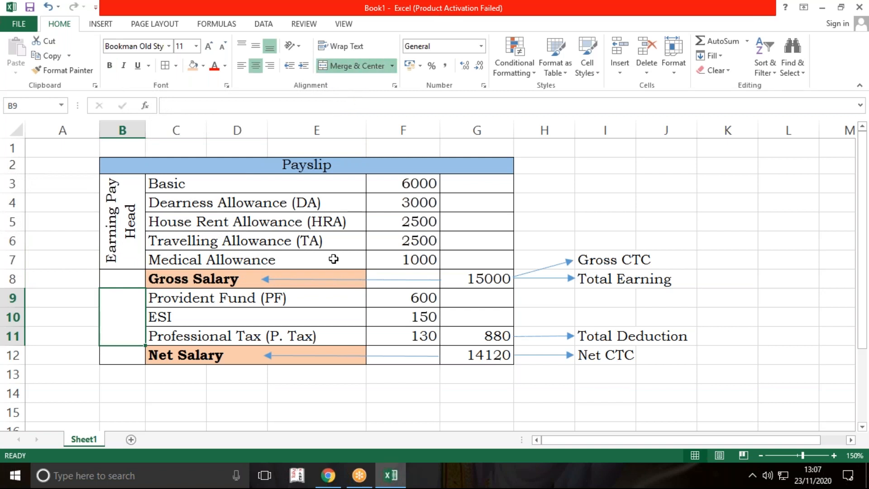
click(334, 256)
click(126, 303)
drag(146, 131, 161, 131)
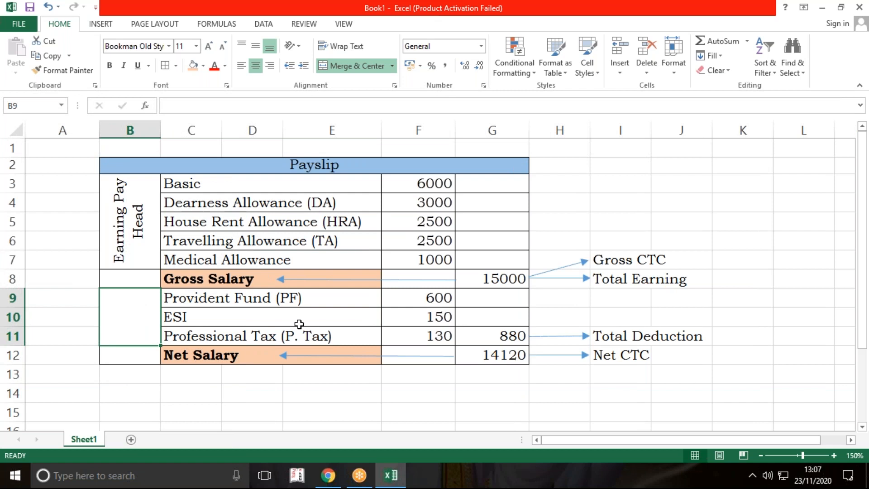
Step: Enter "Deduction Pay Head" in the merged cell B9:B11
text(Dedu)
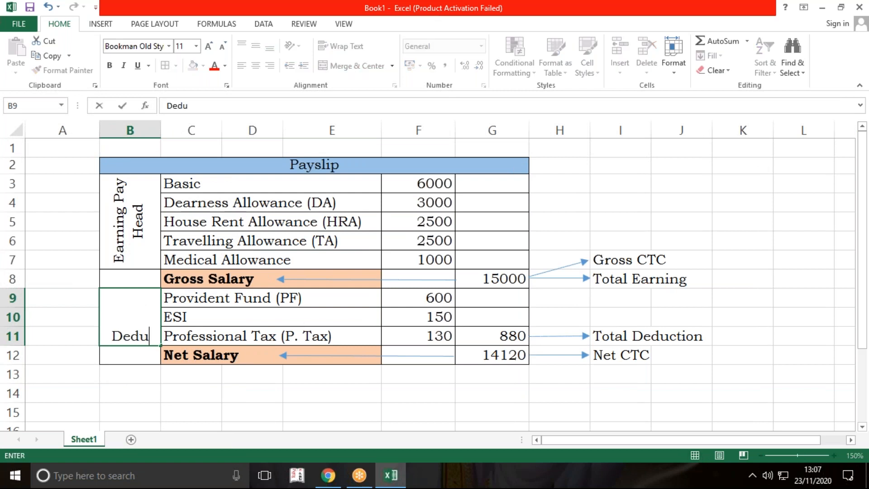
text(ction Pay Head)
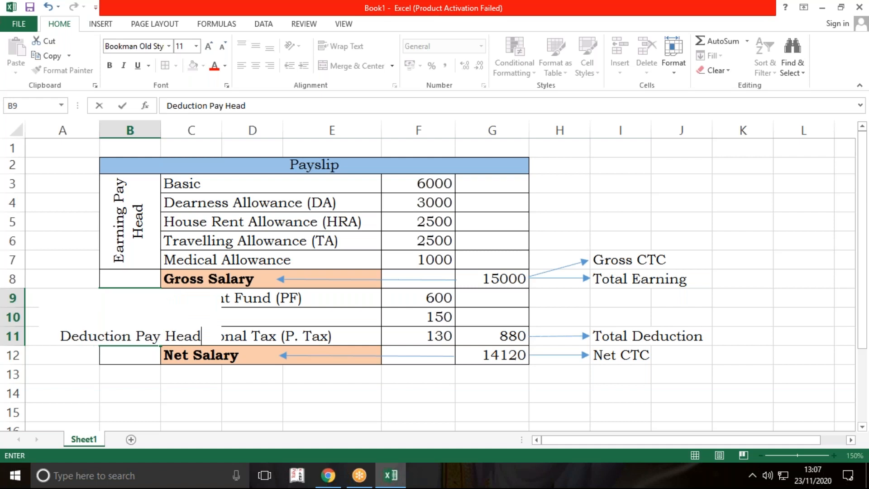
key(Return)
Step: Wrap the Deduction Pay Head text, middle-align it and rotate it upward so it reads vertically
click(149, 323)
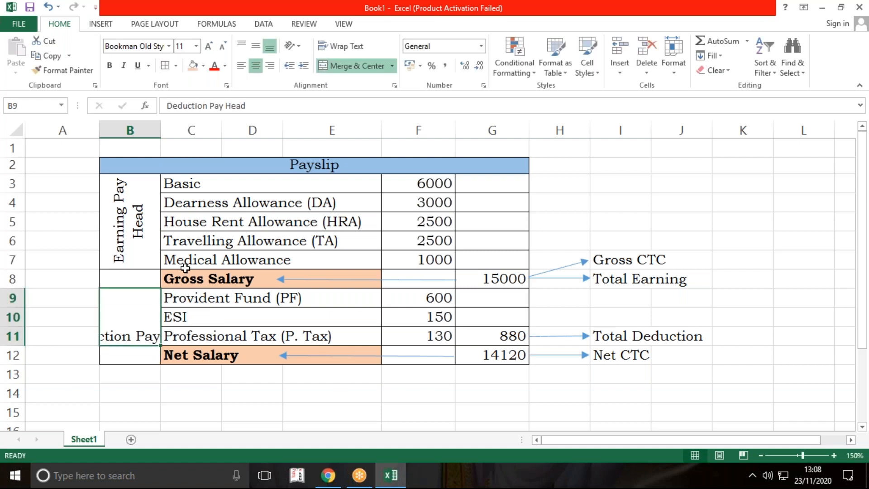
click(341, 45)
click(256, 47)
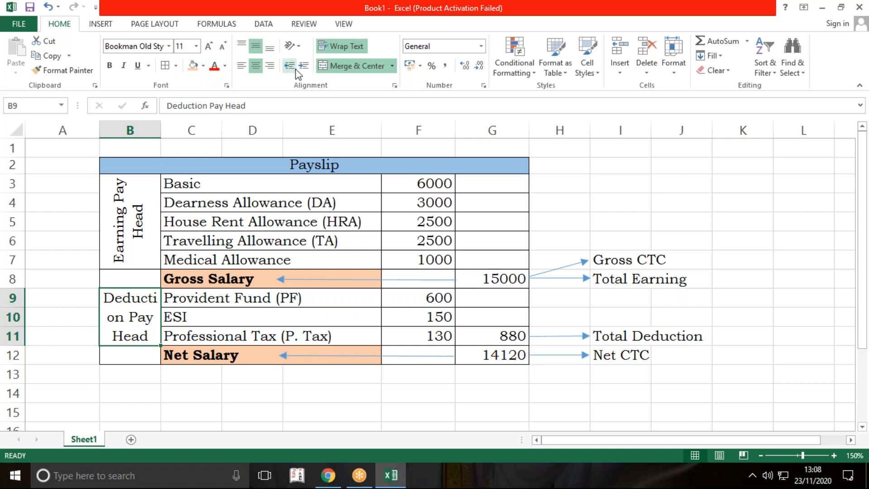
click(294, 46)
click(302, 109)
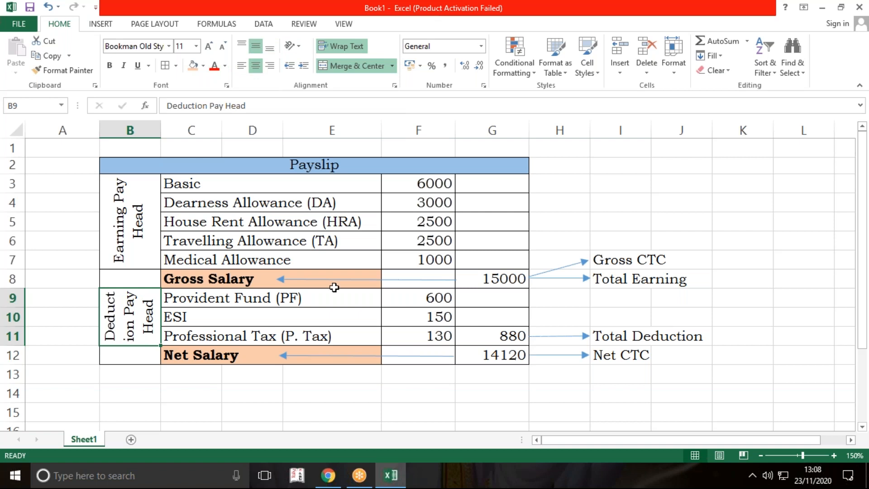
Step: Increase the height of rows 9 to 11 equally so the rotated Deduction Pay Head label fits on two lines
click(170, 386)
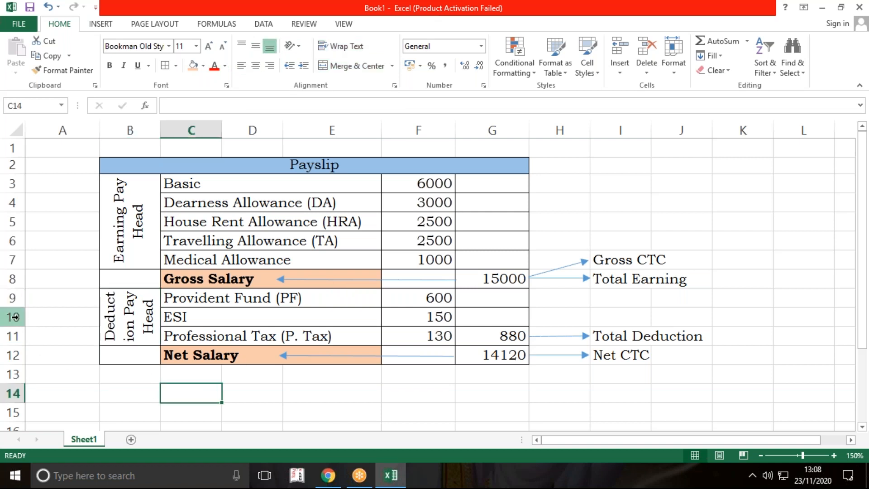
drag(11, 298, 11, 319)
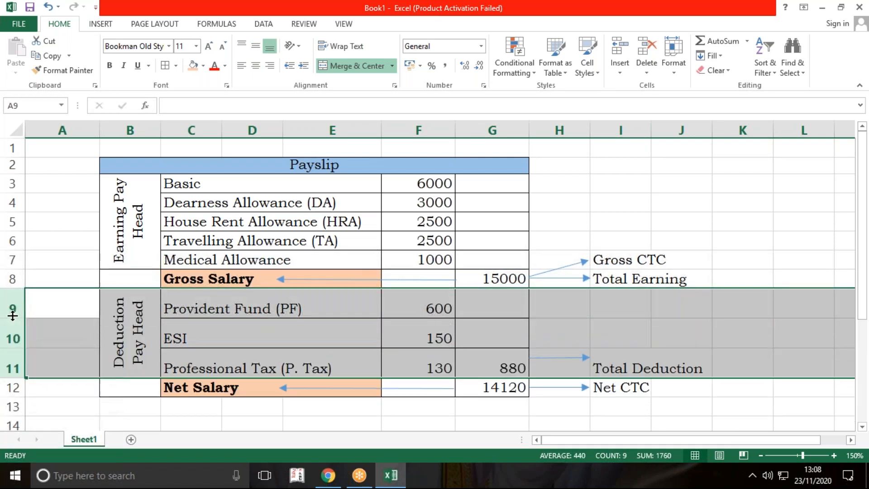
click(130, 333)
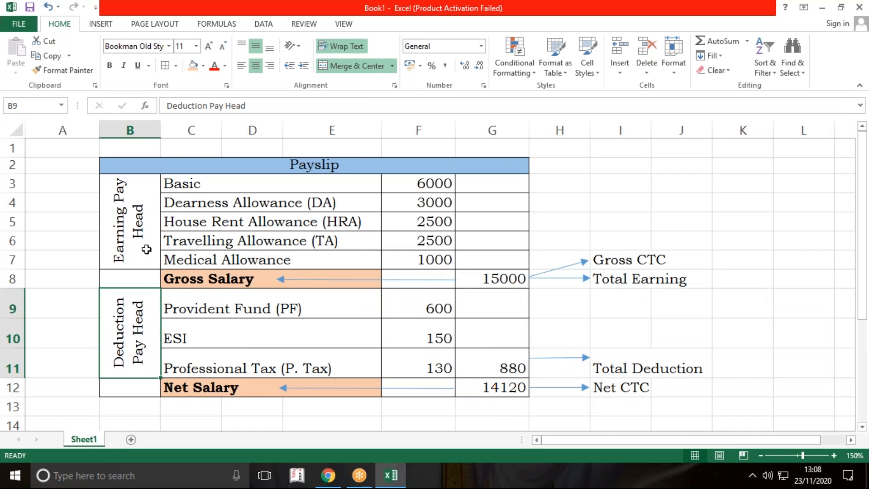
click(144, 235)
click(146, 333)
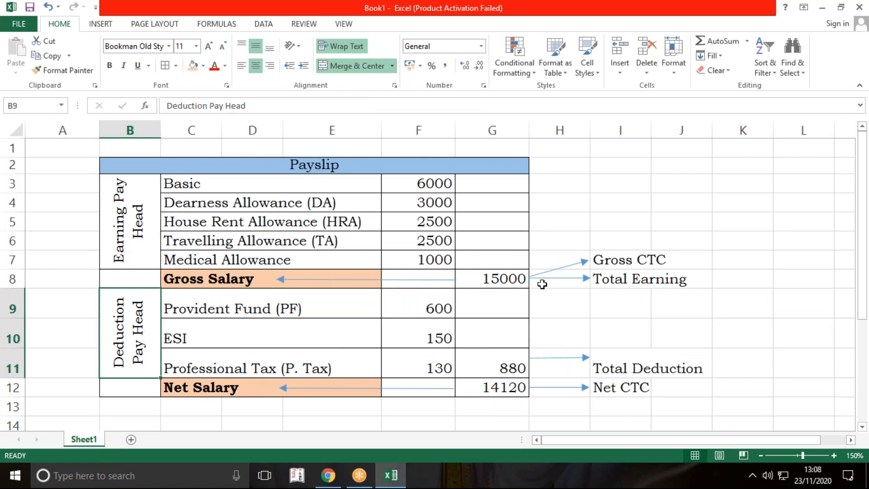
click(690, 213)
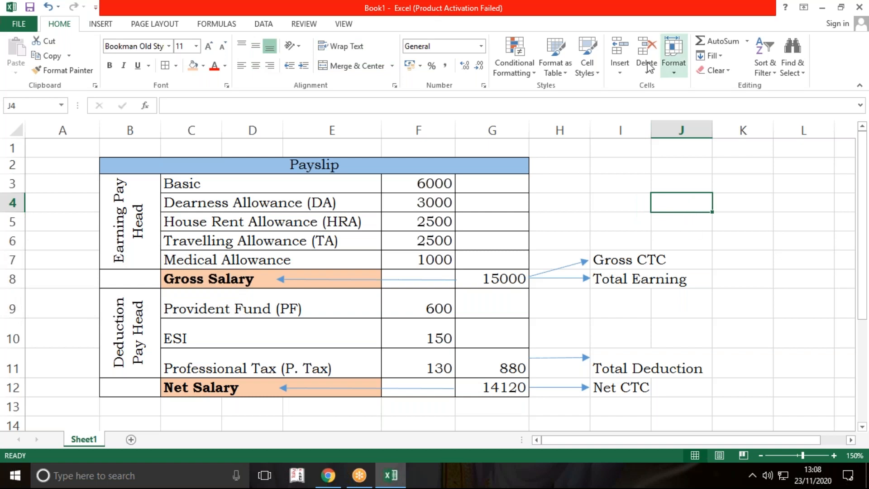
click(606, 26)
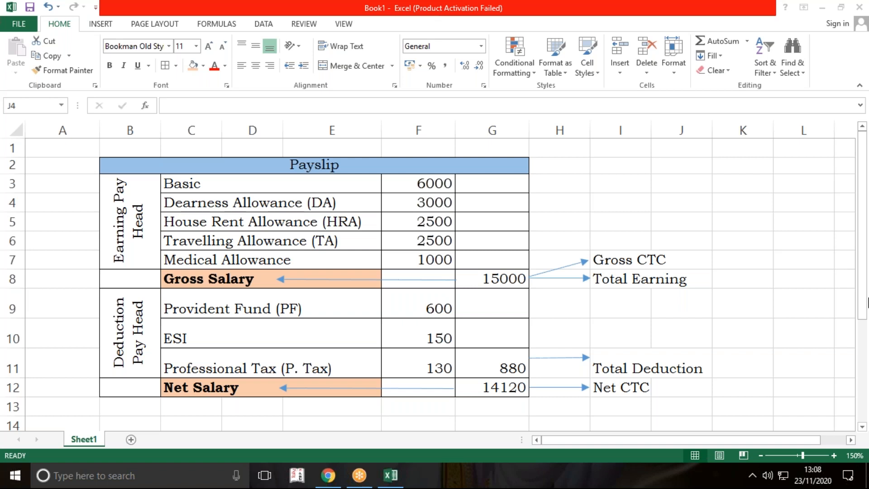
click(680, 203)
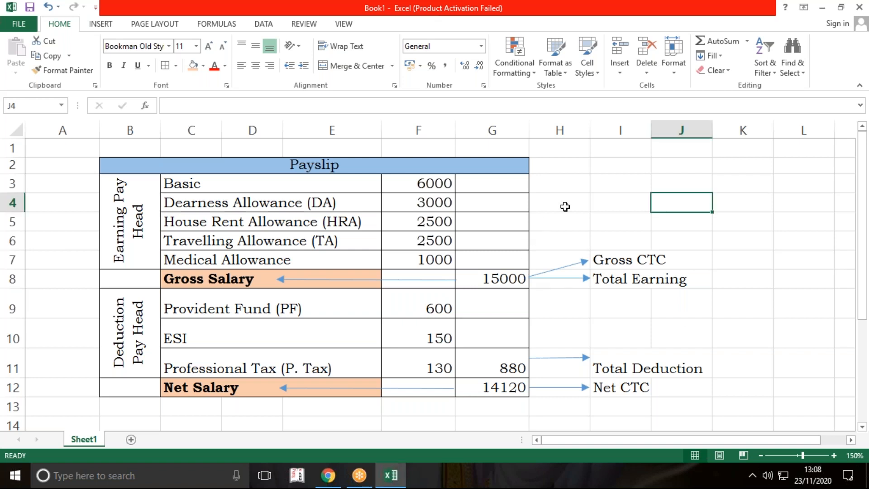
click(566, 202)
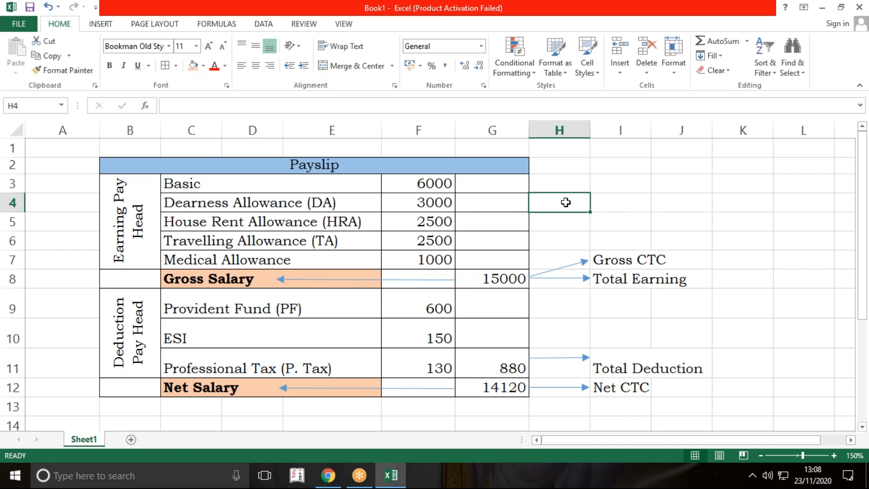
Step: Add leading space to the Earning Pay Head label in B3 so it wraps as "Earning" above "Pay Head"
click(104, 227)
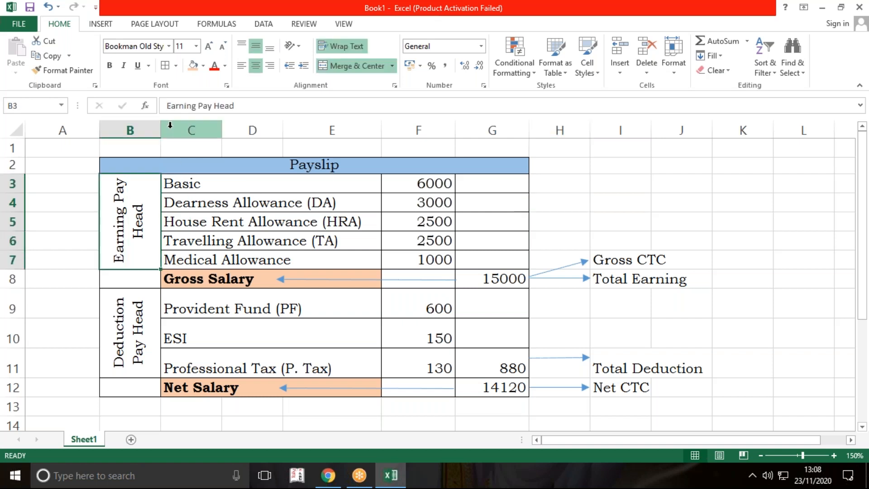
click(167, 105)
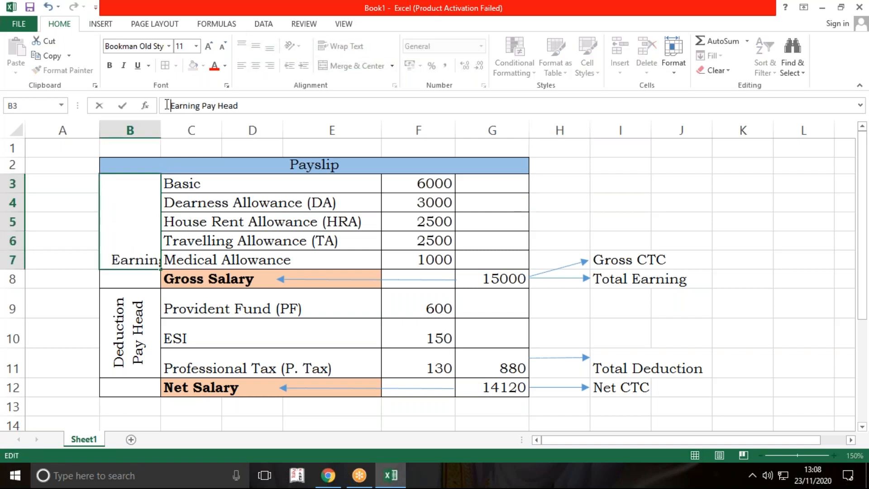
key(Return)
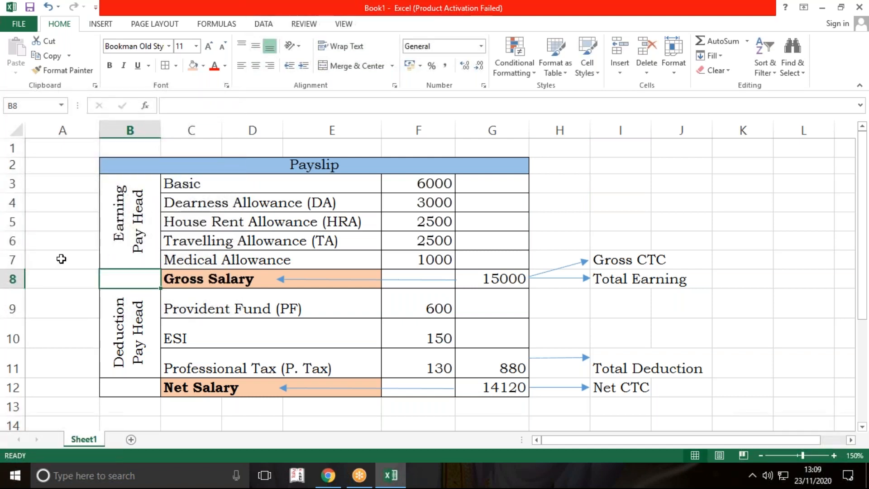
click(62, 252)
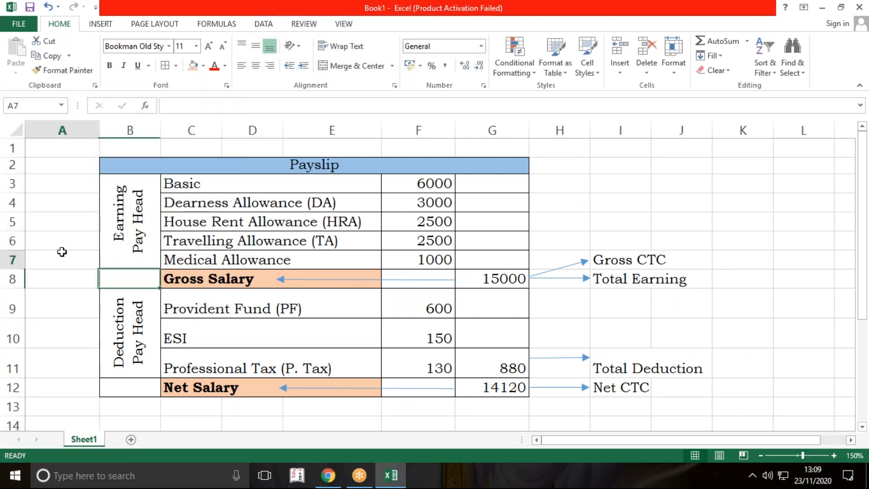
click(70, 343)
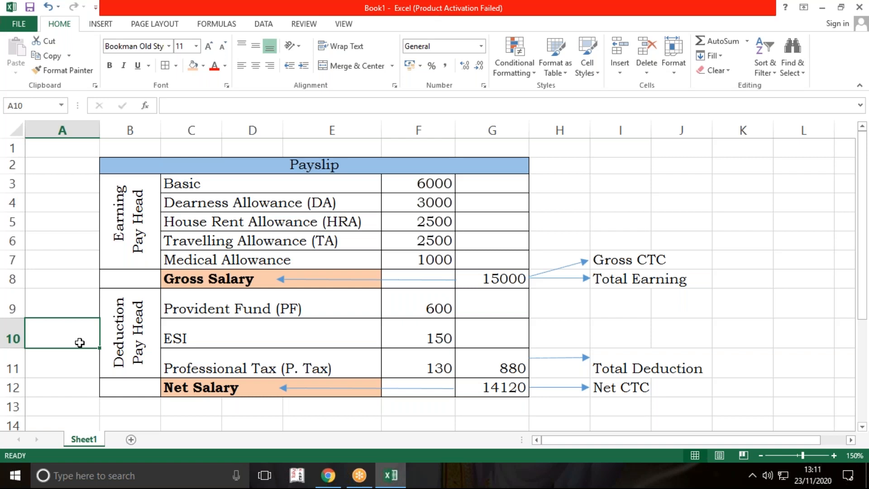
click(654, 93)
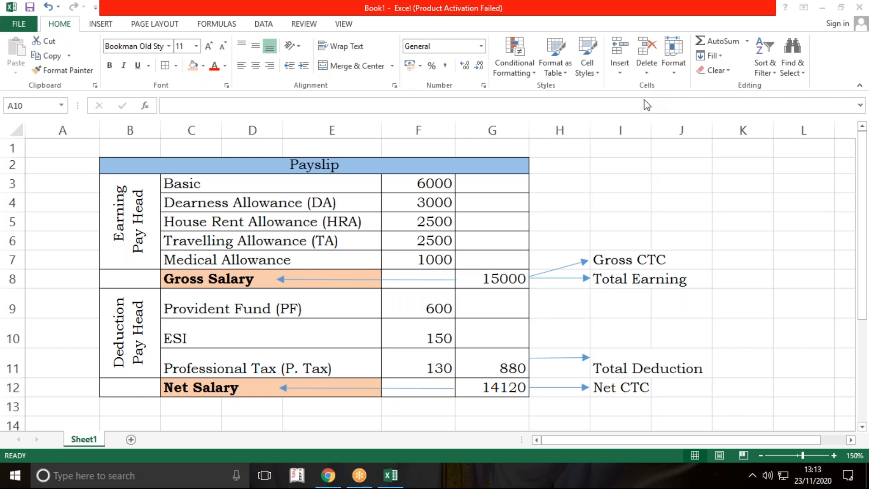
click(375, 258)
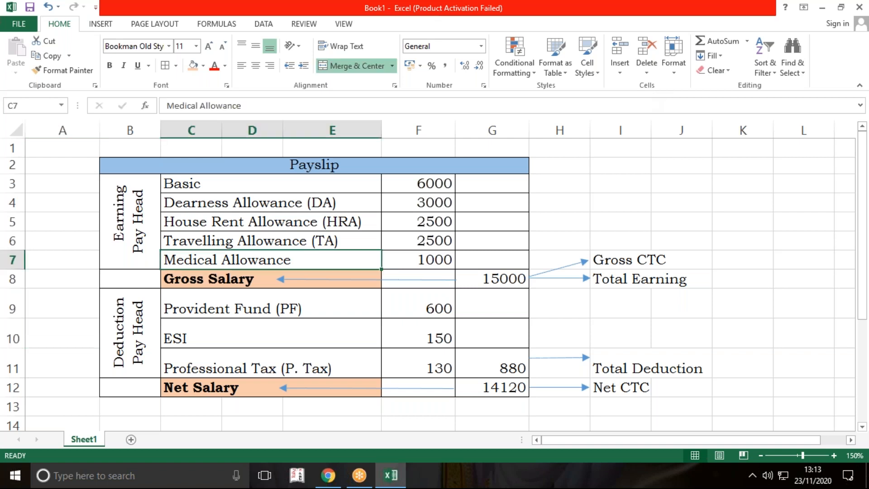
click(59, 262)
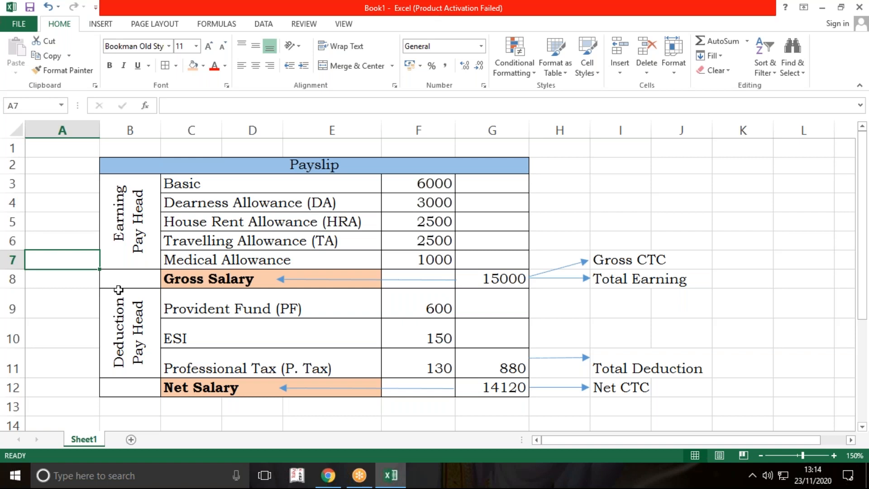
Step: Merge and center cells A15:F15 below the payslip and enter the heading "Provident Fund"
scroll(295, 301, down, 4)
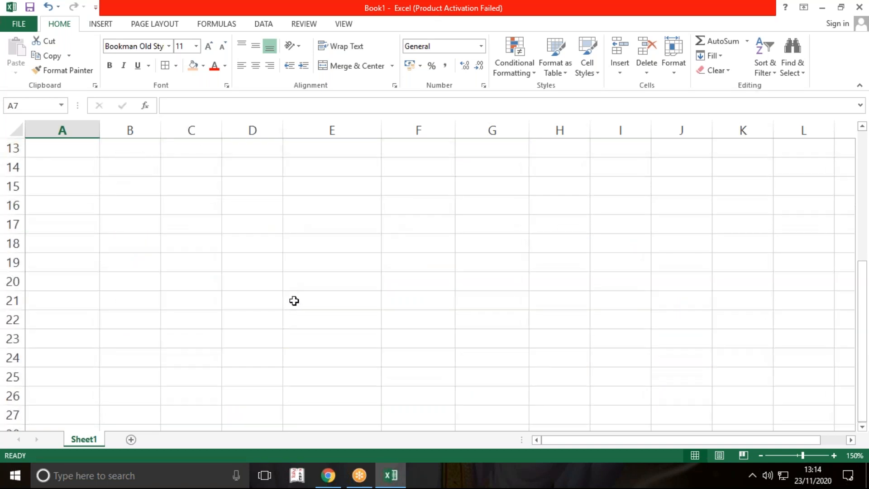
drag(85, 188, 442, 188)
click(354, 66)
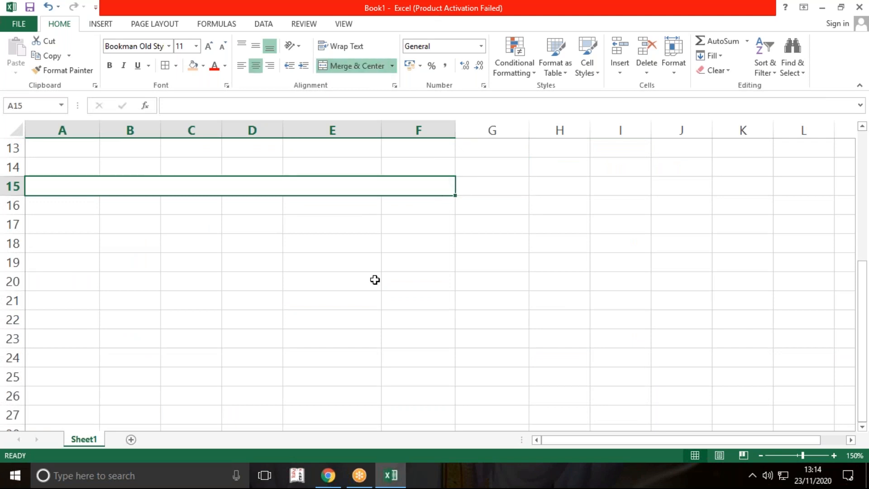
click(374, 280)
click(352, 186)
text(Provident Fund)
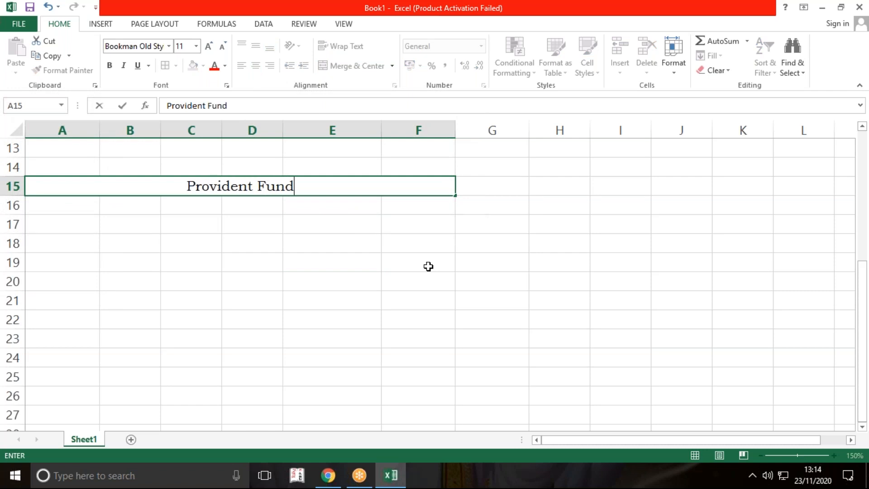
key(Return)
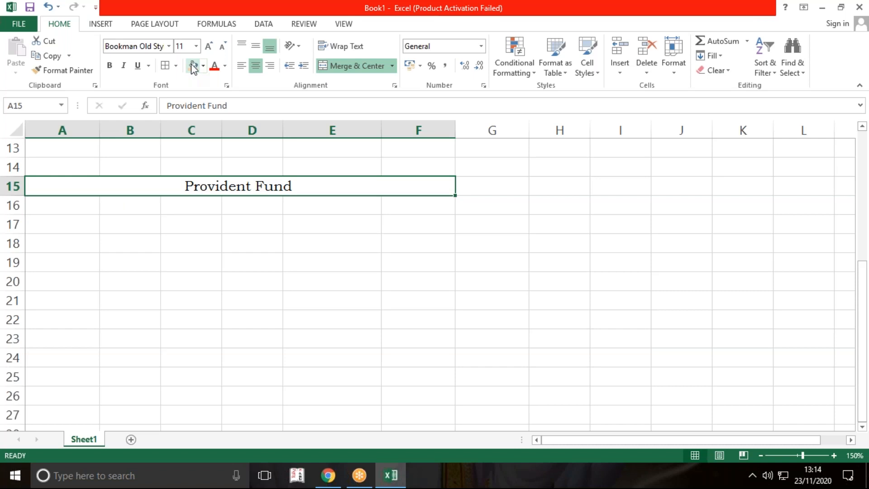
Step: Fill the Provident Fund heading with the same light blue theme color as the Payslip title
click(204, 65)
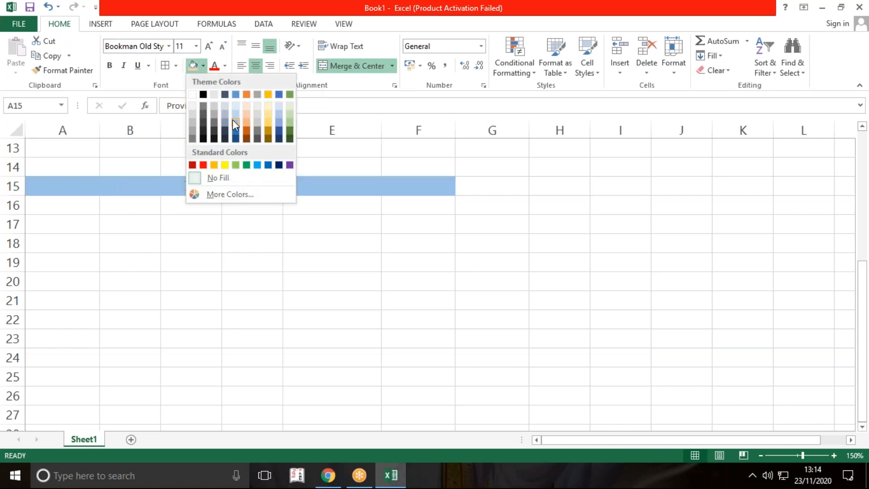
click(235, 123)
click(390, 307)
click(345, 271)
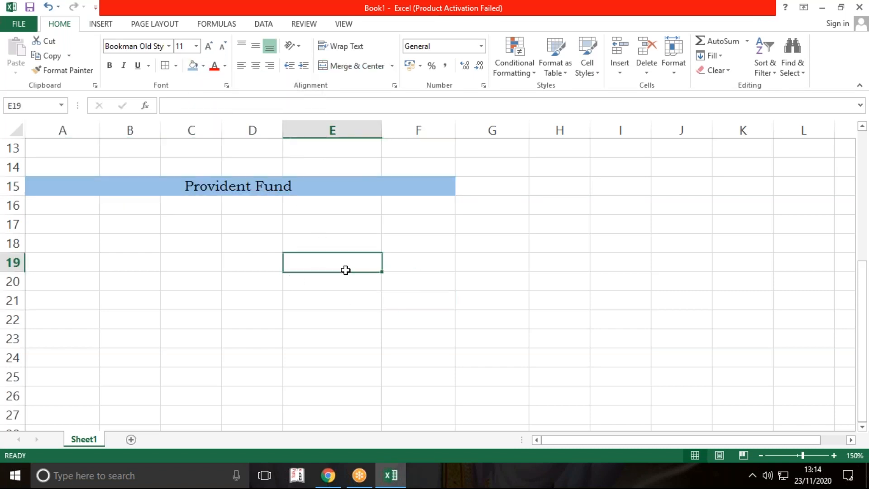
click(95, 207)
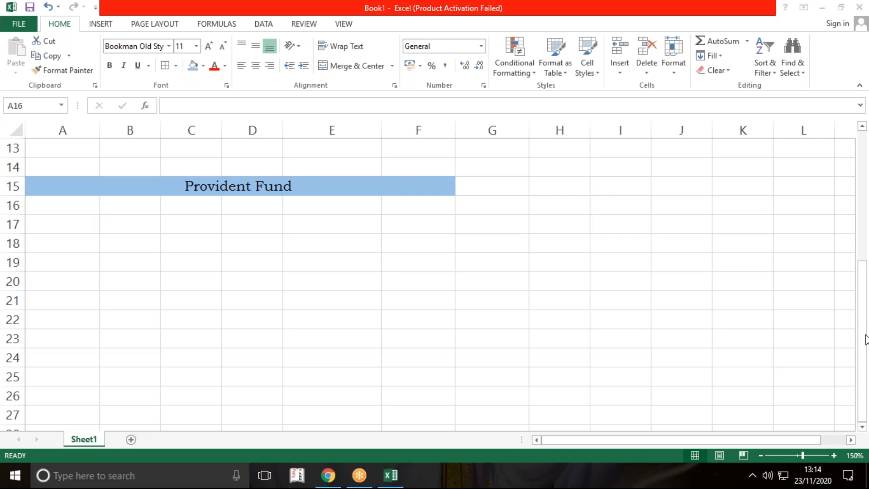
click(360, 321)
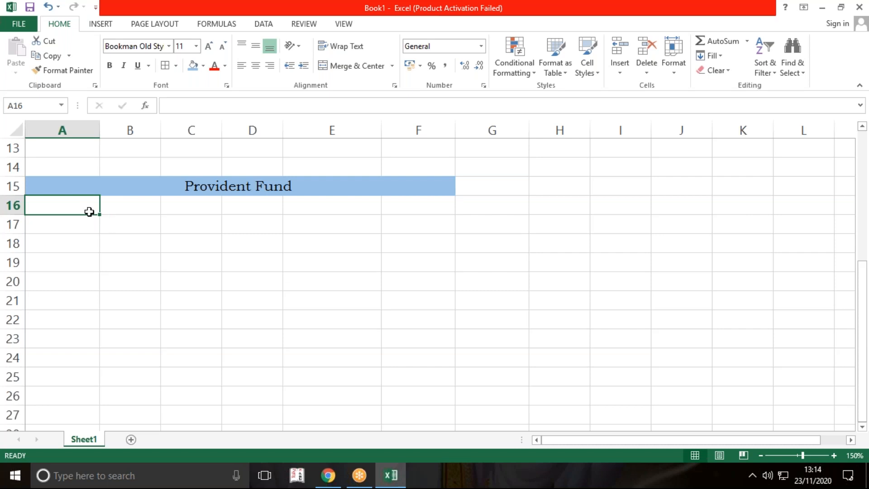
scroll(83, 208, up, 4)
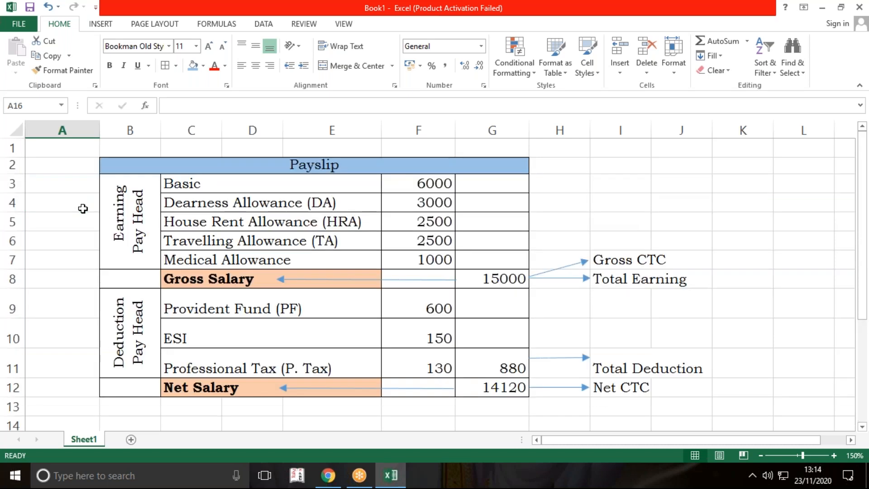
click(83, 209)
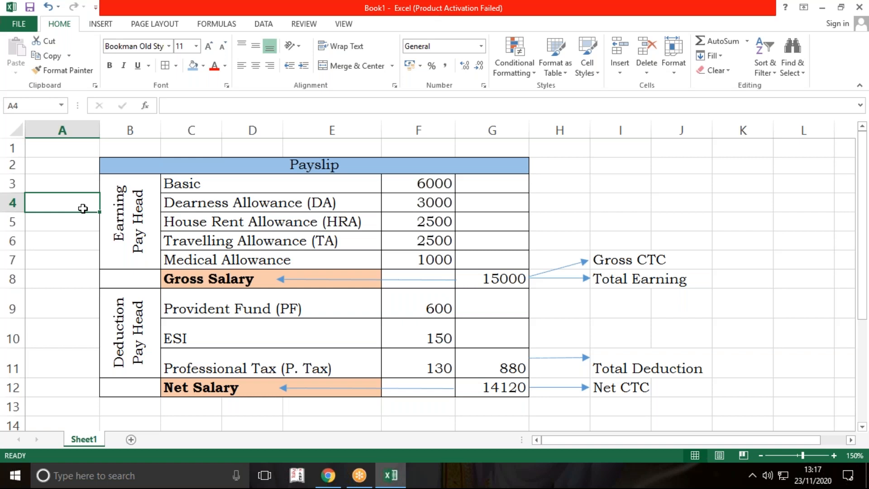
Step: Increase the height of rows 16 and 17 equally below the Provident Fund heading
scroll(215, 310, down, 5)
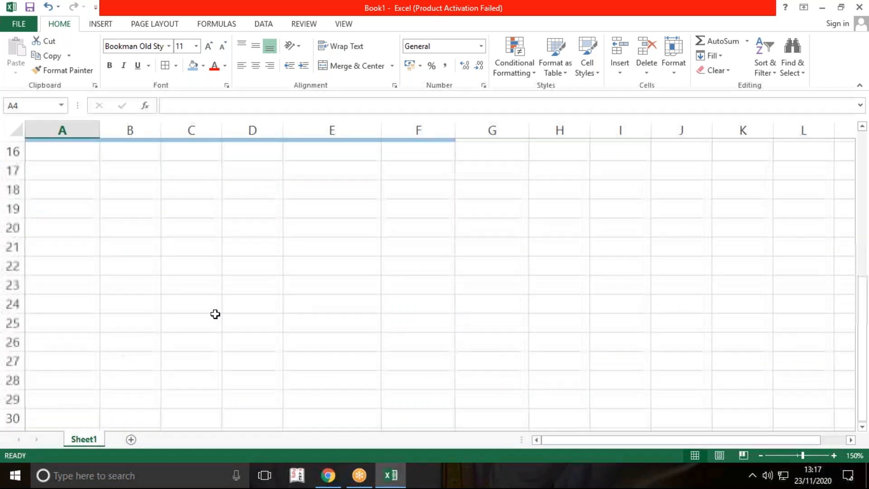
scroll(148, 254, up, 1)
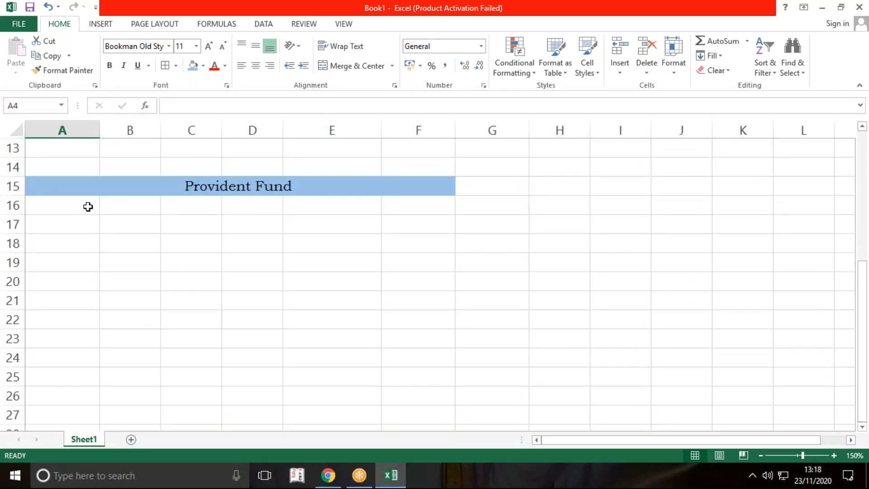
drag(14, 202, 15, 243)
click(170, 326)
Step: Merge A16:F17 across so each row becomes one cell, and left-align both merged cells
drag(81, 231, 415, 262)
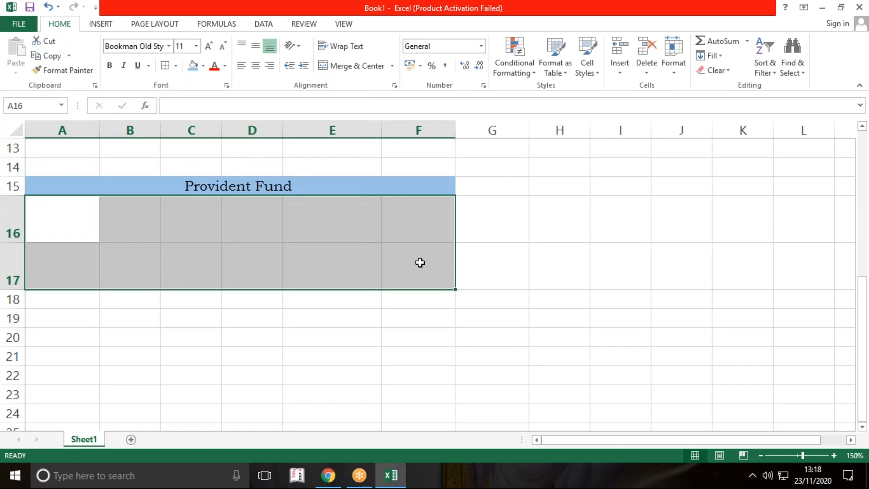
click(392, 66)
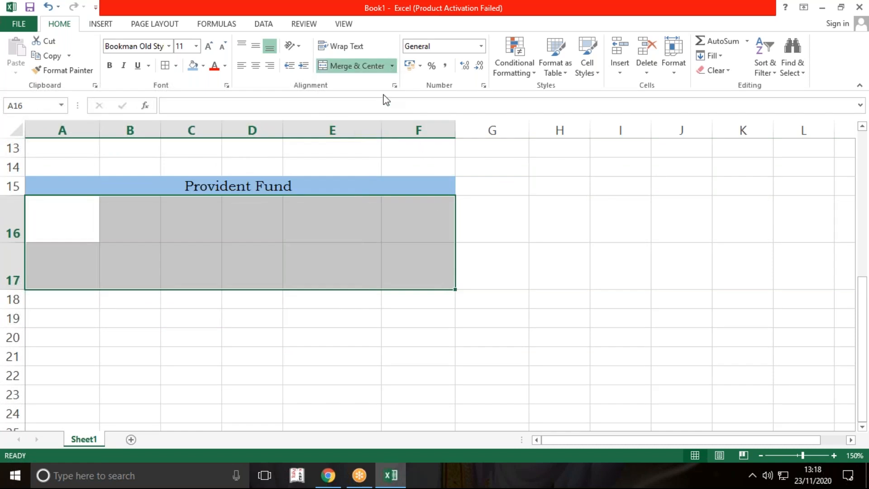
click(385, 97)
click(241, 65)
click(344, 236)
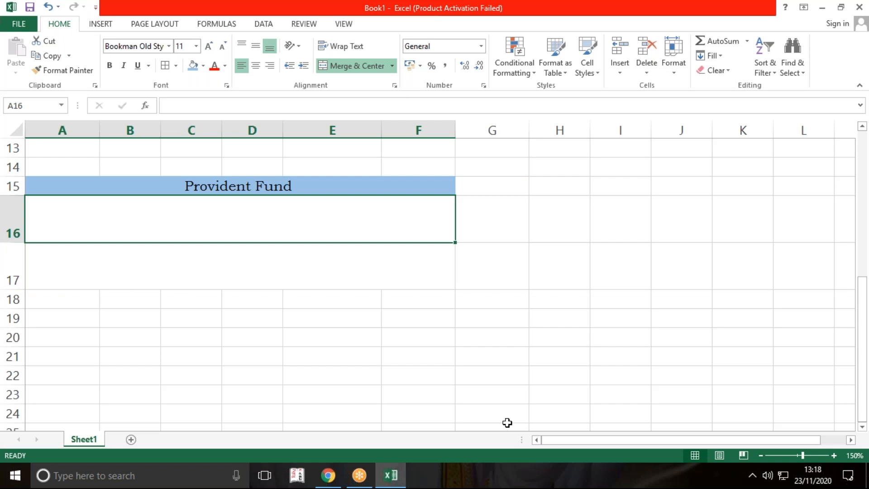
Step: Begin a numbered note in merged cell A16 with "1. Employee's deduction for PF @ 12% of (Basic+DA)"
text(1. )
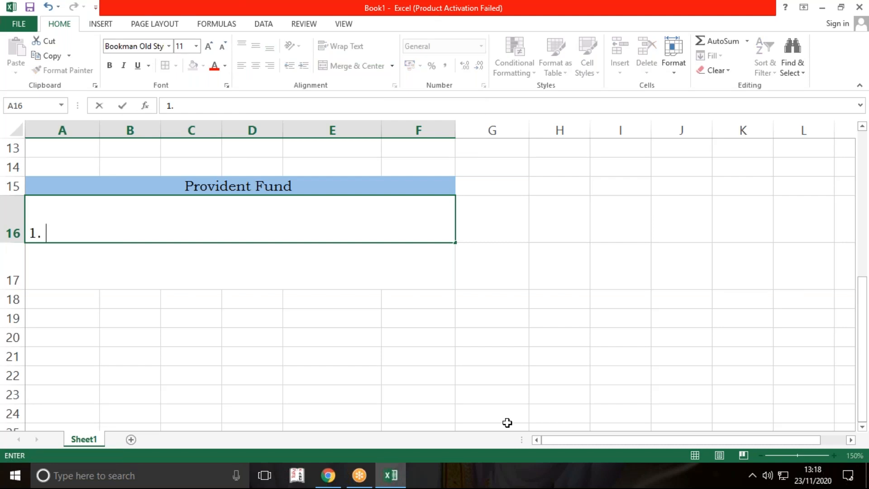
text(Empl)
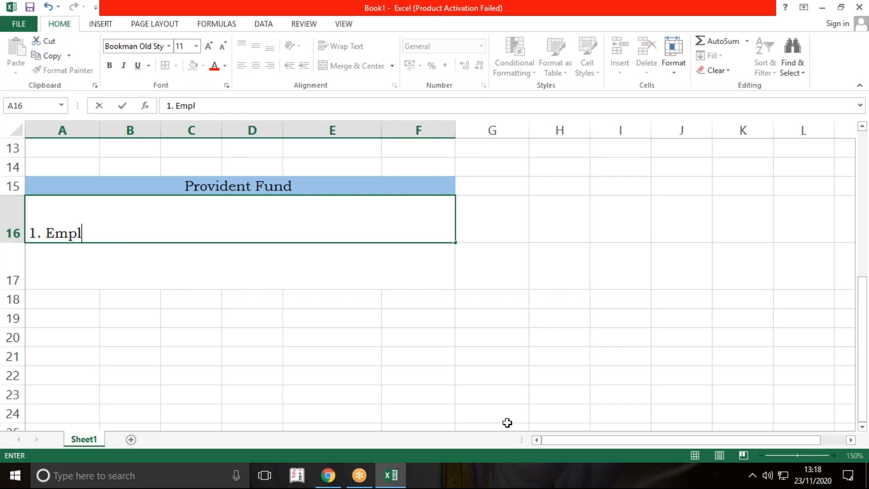
text(oyee's)
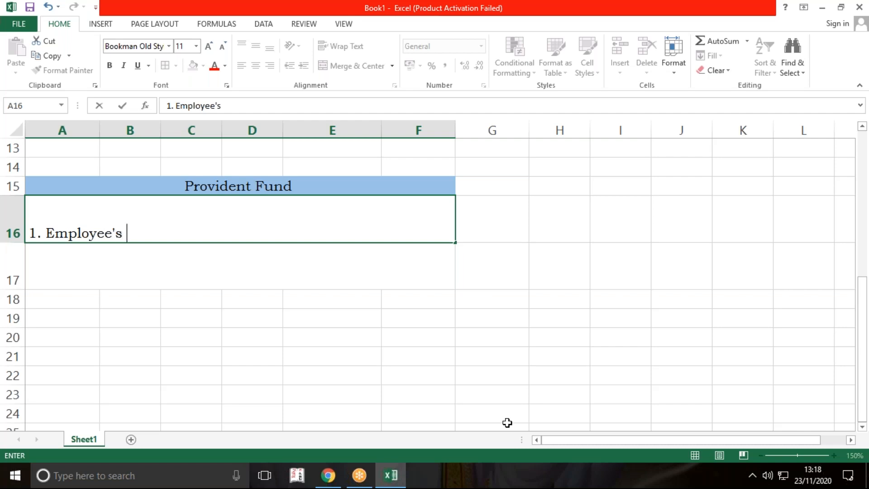
text( deduct)
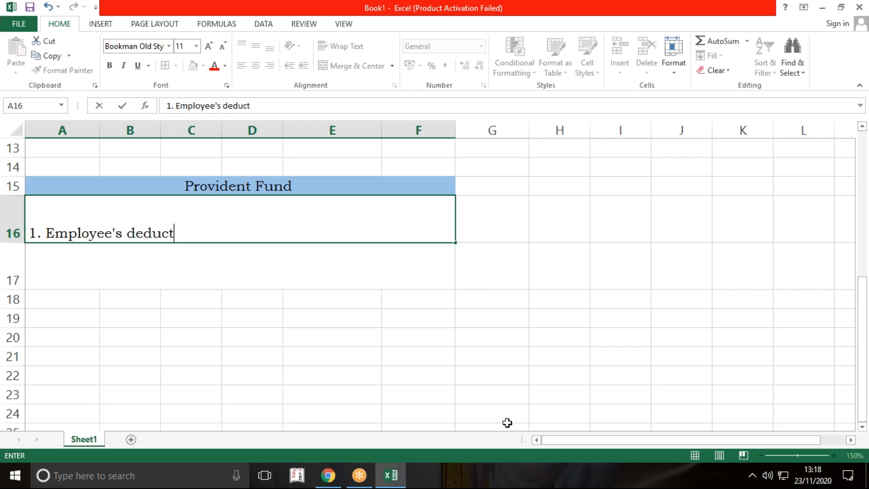
text(ion for )
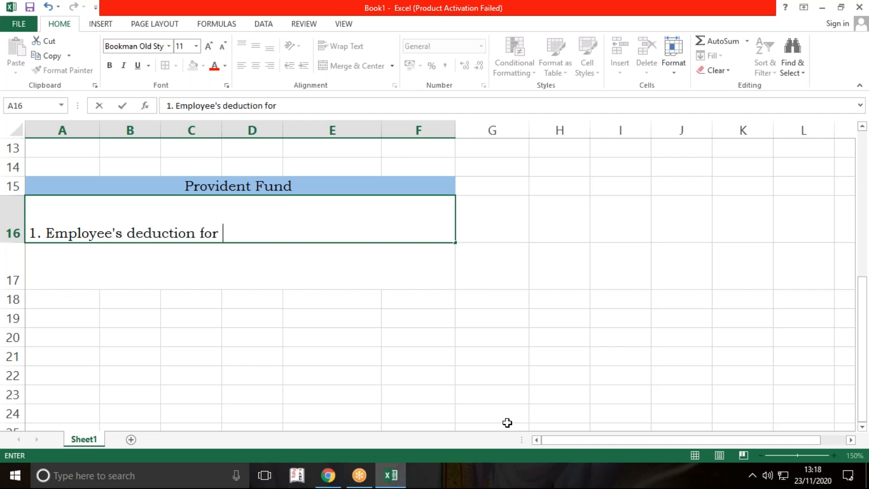
text(PF @ )
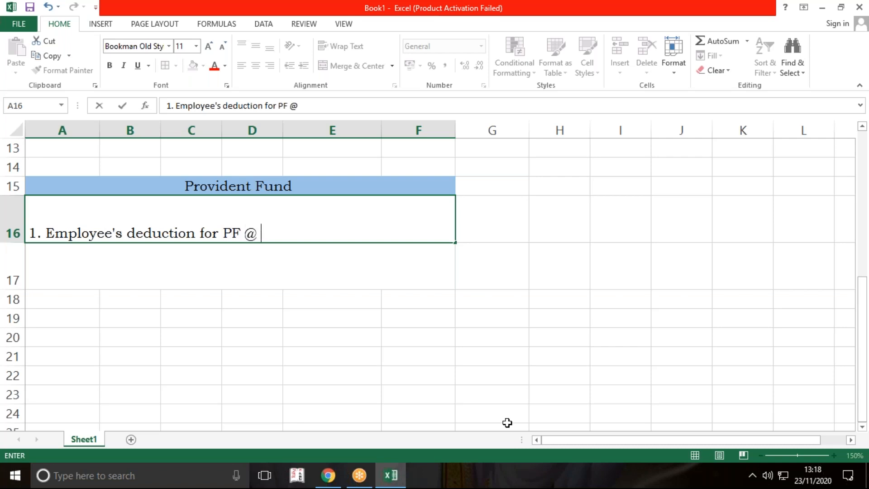
text(125)
key(BackSpace)
text(% of)
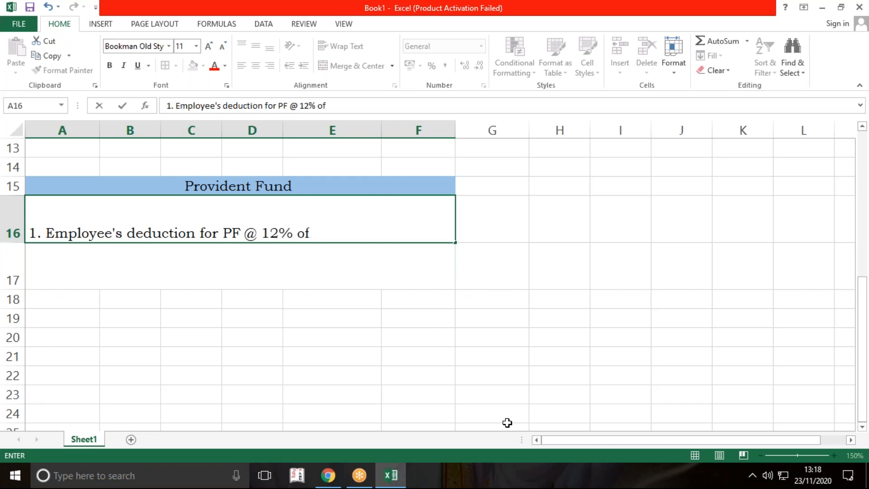
text( (Baics)
key(BackSpace)
key(BackSpace)
key(BackSpace)
text(sic+)
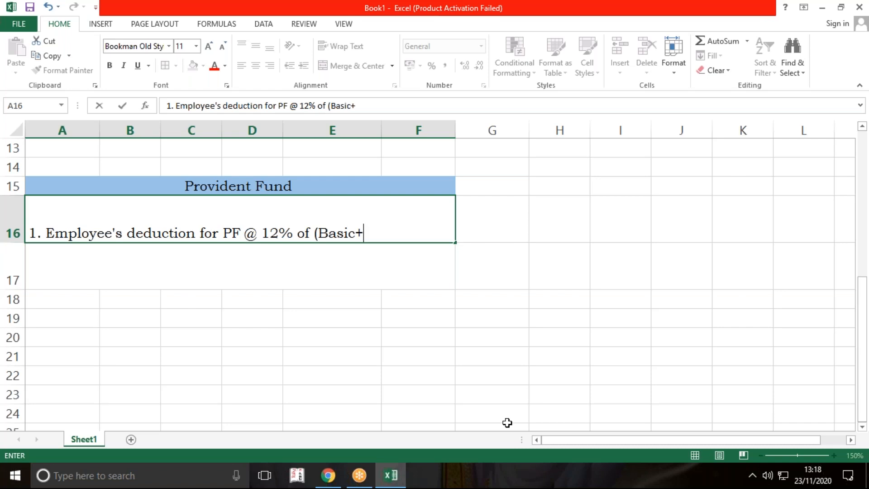
text(DA) sebject)
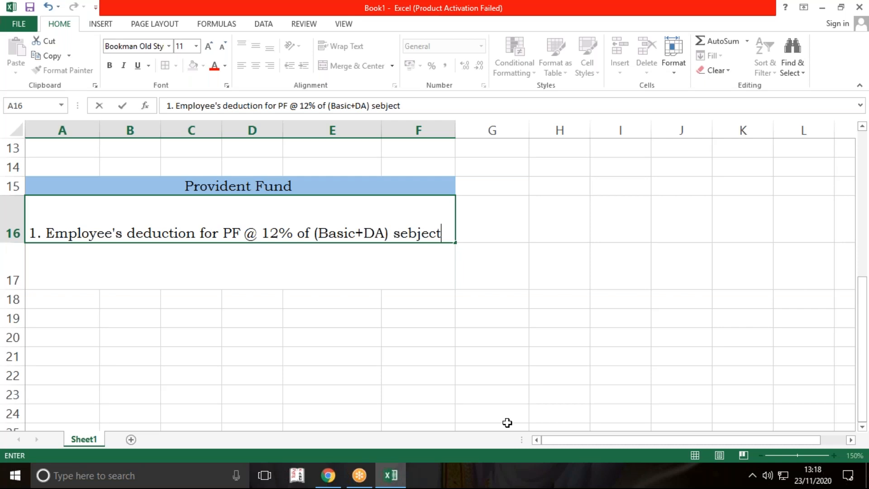
text( to Maxi)
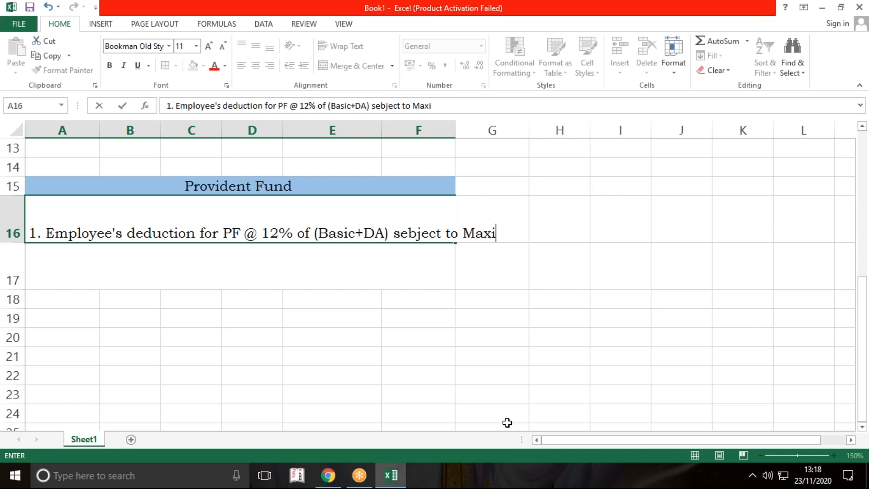
text(mum of 1800)
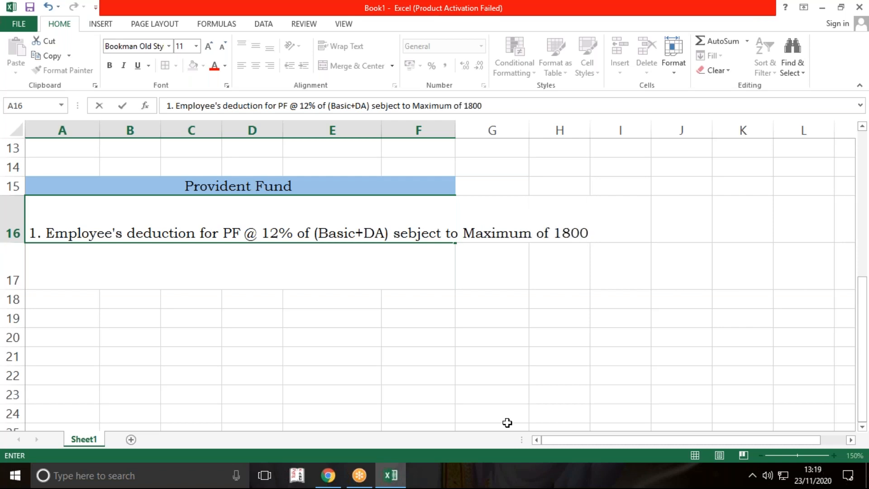
text( w)
text(ill be )
text(deduction)
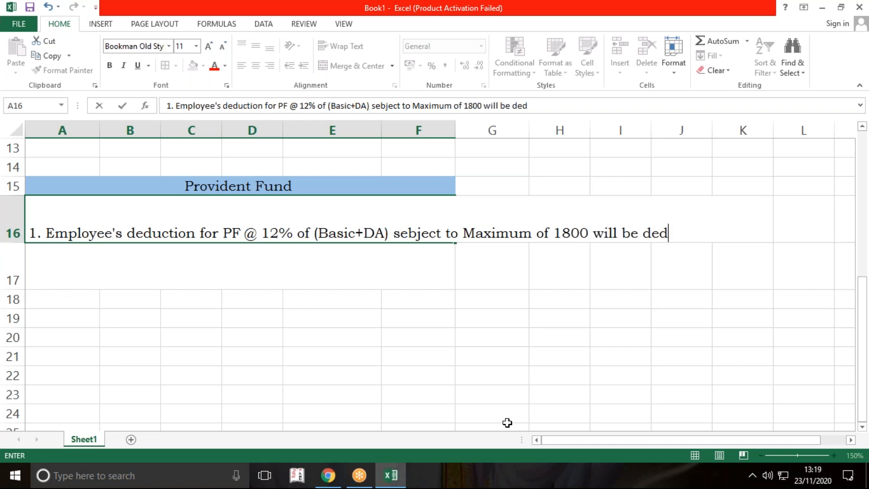
text( fr)
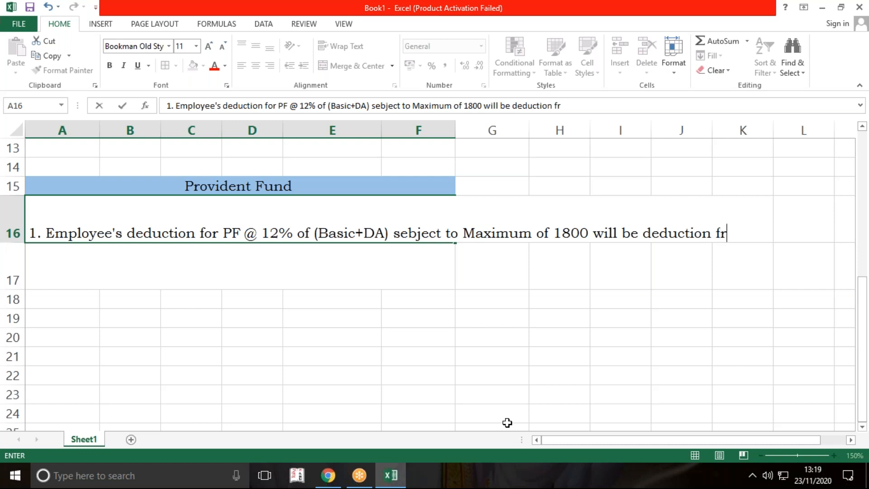
text(om the )
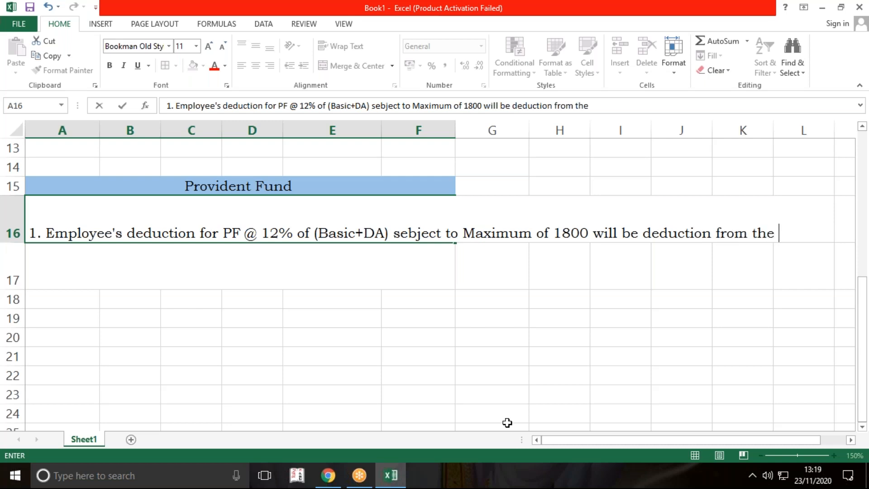
text(Emploee)
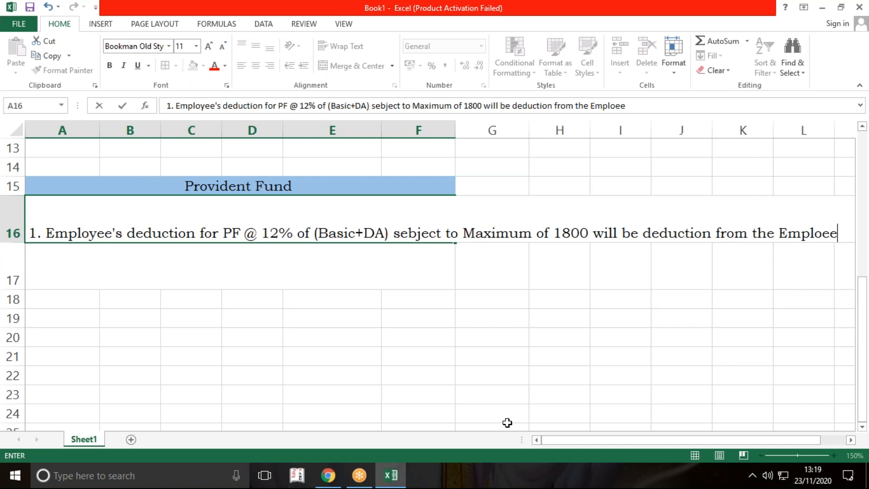
text( and)
text( will)
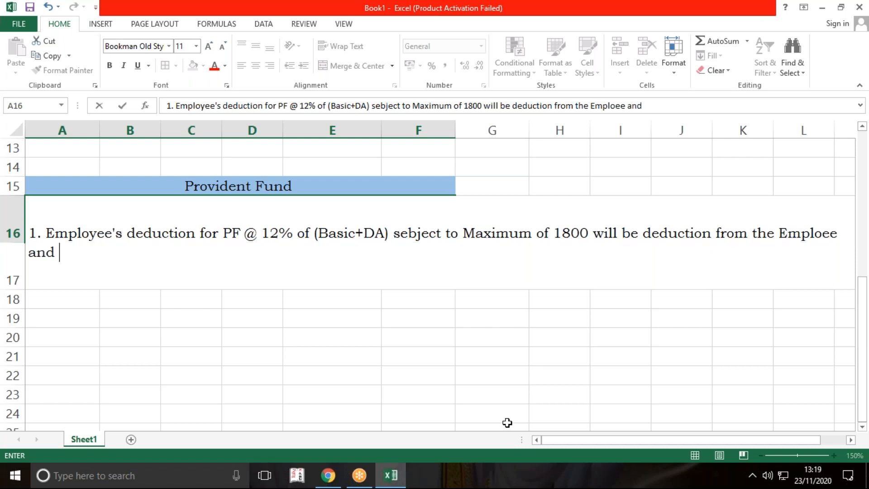
text( be de)
text(pos)
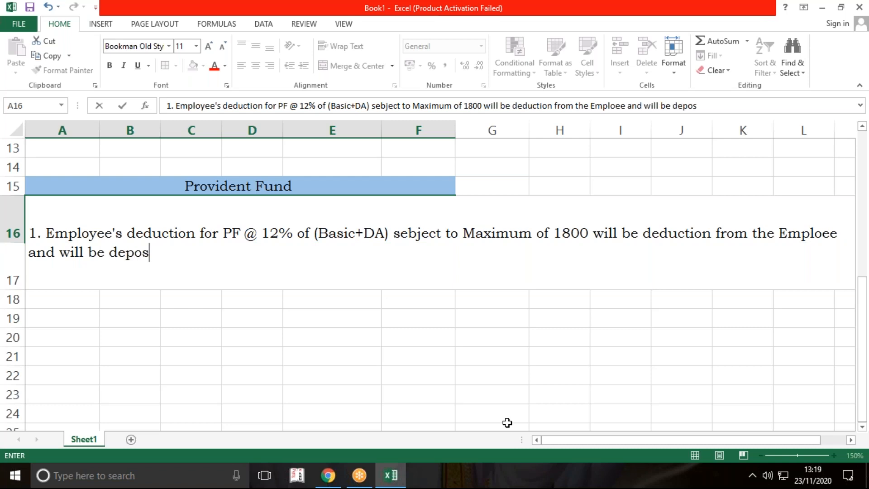
text(ited in)
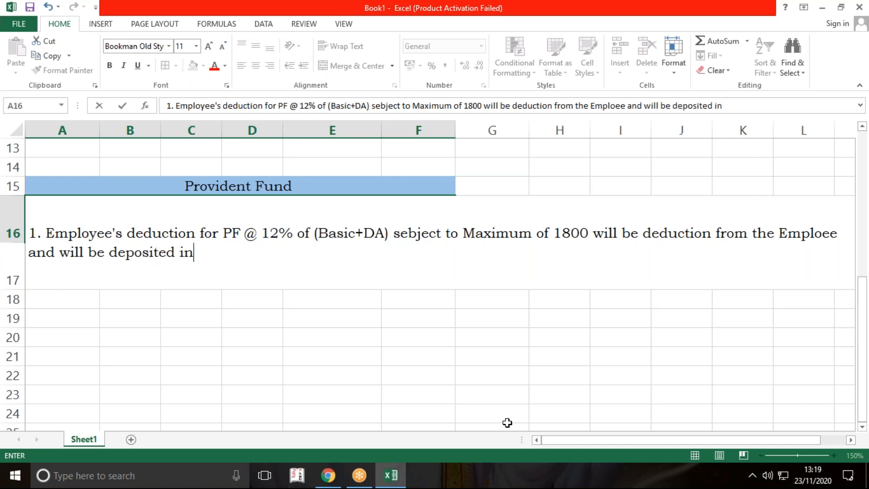
text(to PF Accounts.)
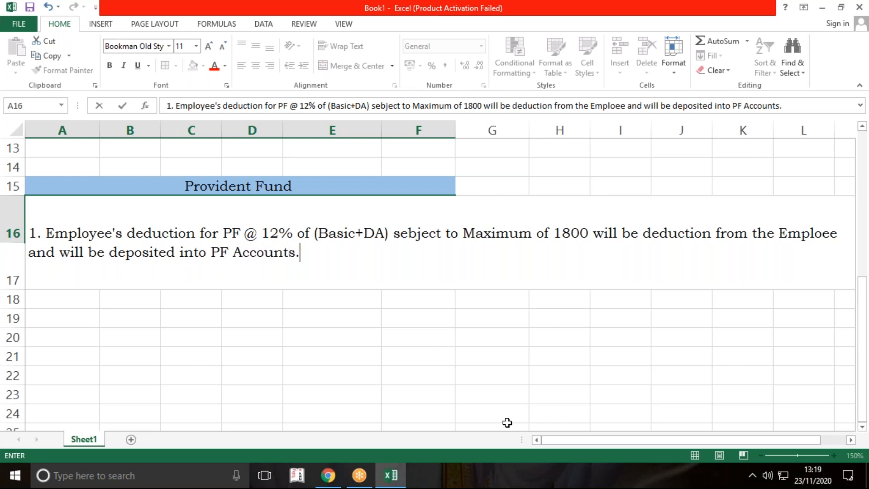
Step: Finish the A16 note with "and will be deposited into PF Accounts."
key(Return)
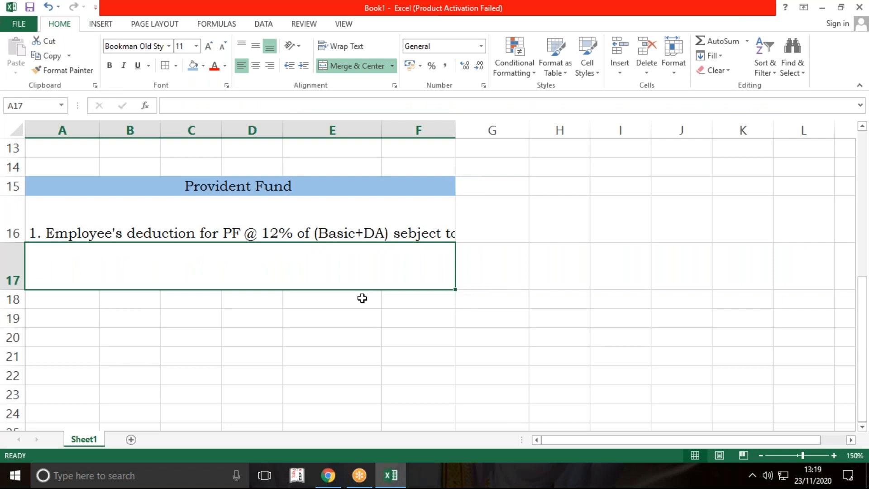
Step: Wrap the text in merged cell A16 and increase row 16's height to fit all three lines of the note
click(353, 234)
click(353, 47)
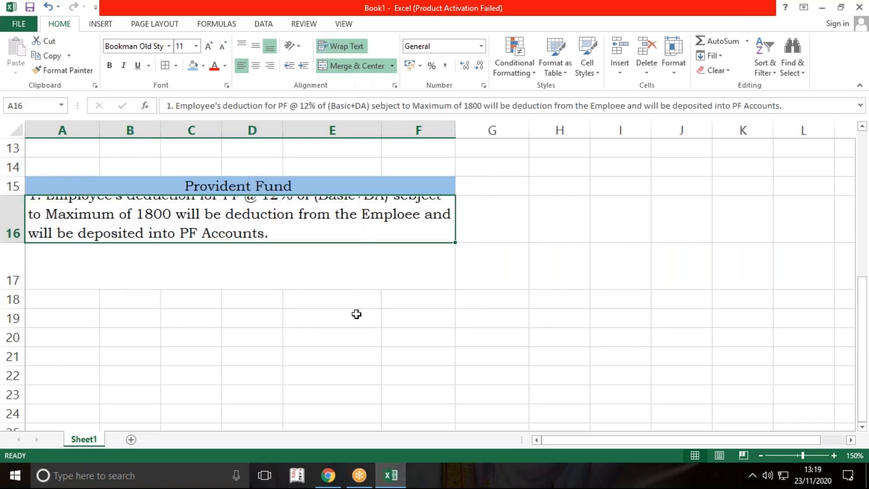
click(358, 319)
drag(22, 242, 21, 259)
click(236, 252)
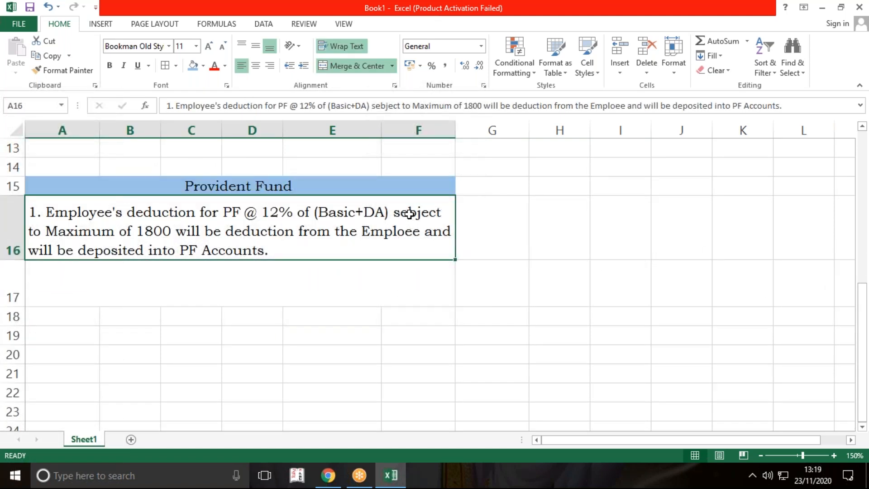
Step: Correct the misspelled "sebject" to "subject" in the A16 note
click(381, 106)
key(BackSpace)
text(u)
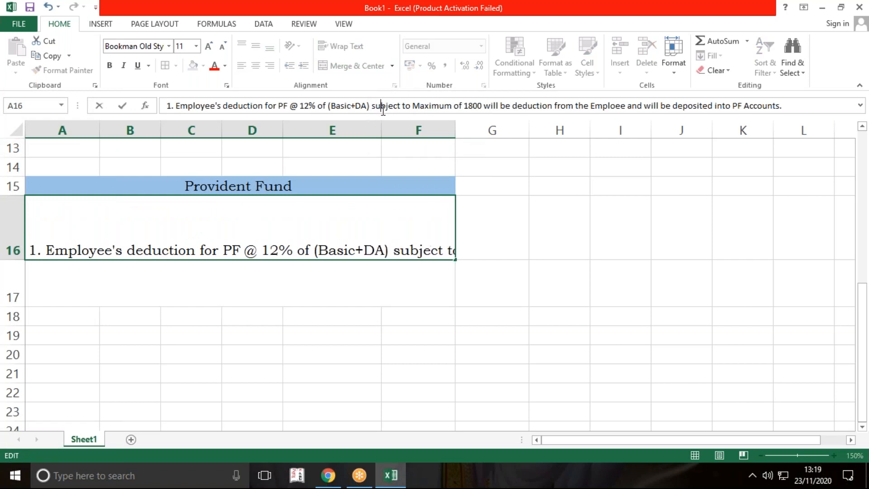
key(Return)
click(457, 353)
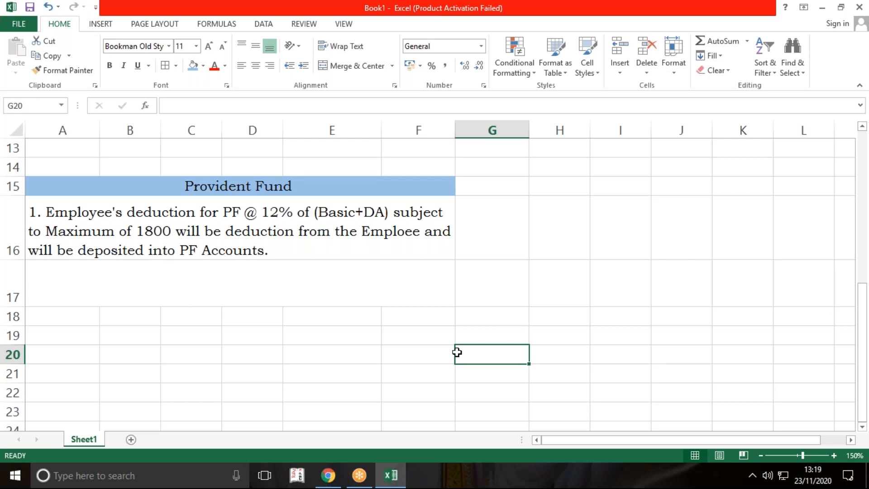
Step: Correct the misspelled "Emploee" to "Employee" in the A16 note
click(398, 227)
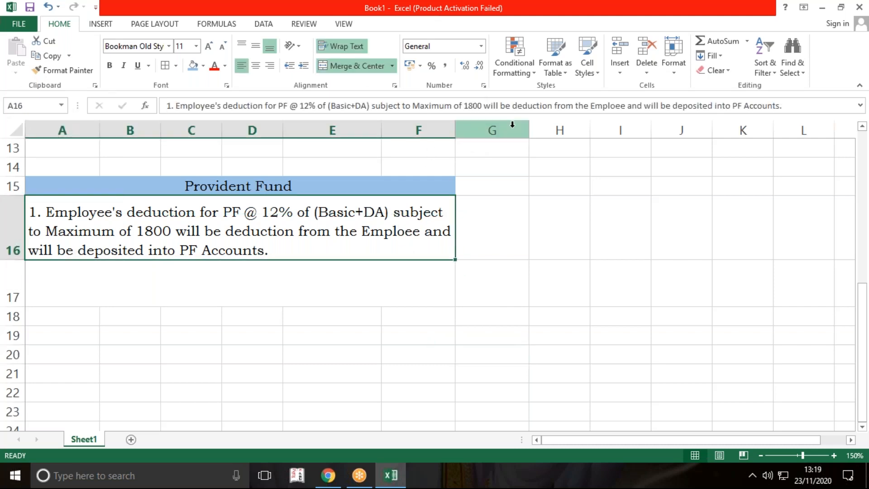
click(617, 105)
key(Return)
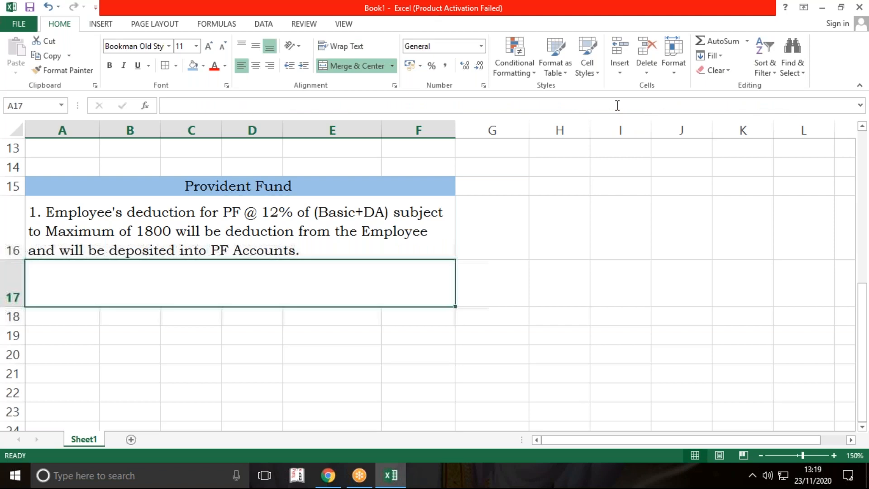
click(363, 353)
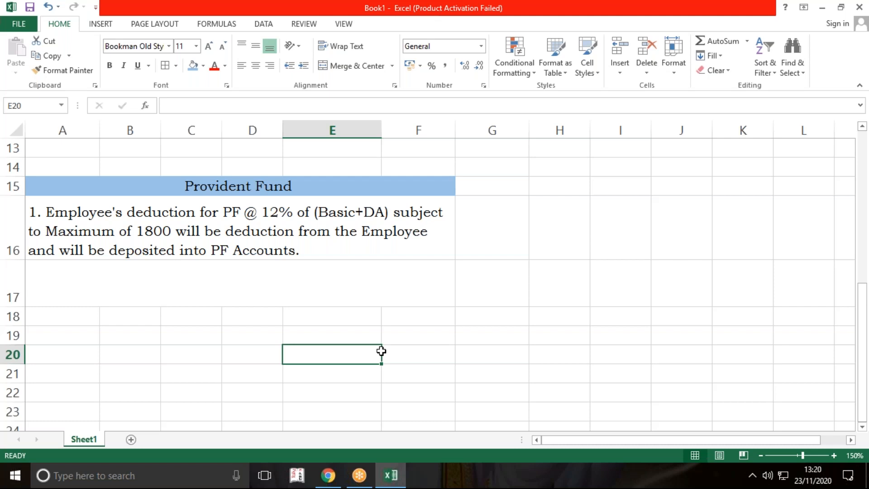
Step: Review the payslip's Basic and DA amounts, and enter the headings "Emp A" in D26 and "Emp B" in G26
scroll(381, 351, up, 4)
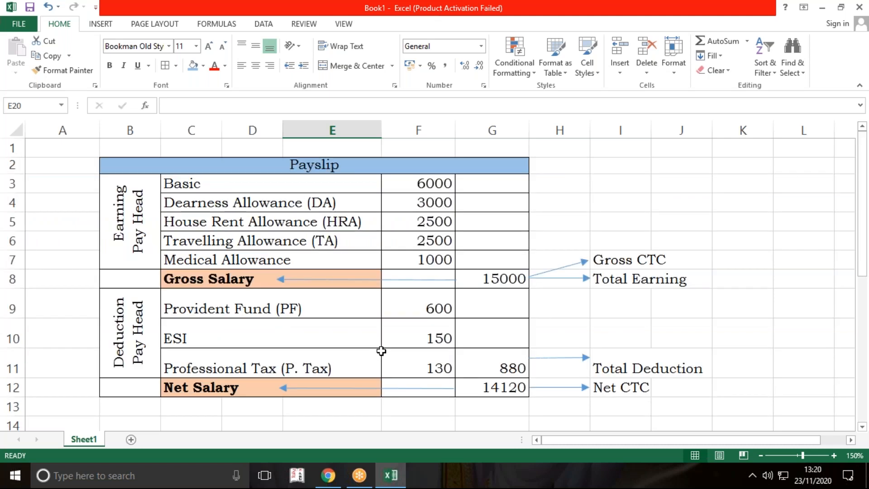
drag(425, 184, 430, 201)
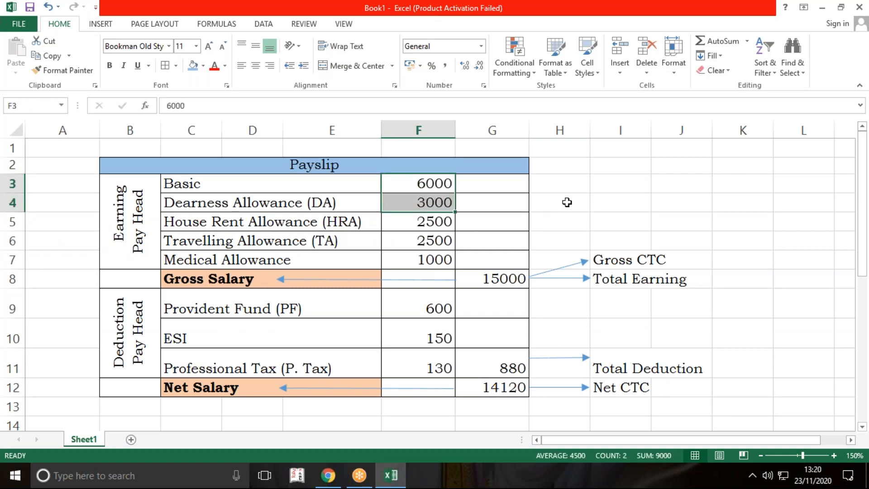
scroll(567, 200, down, 7)
click(254, 218)
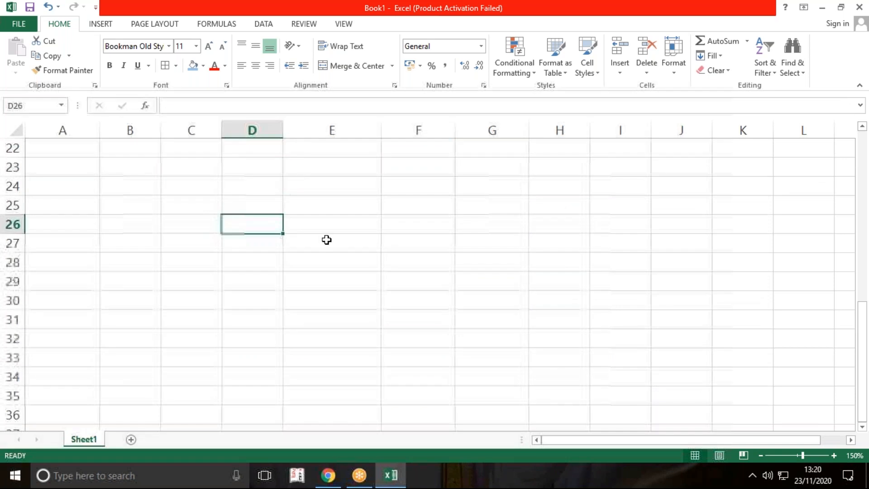
text(Emp A)
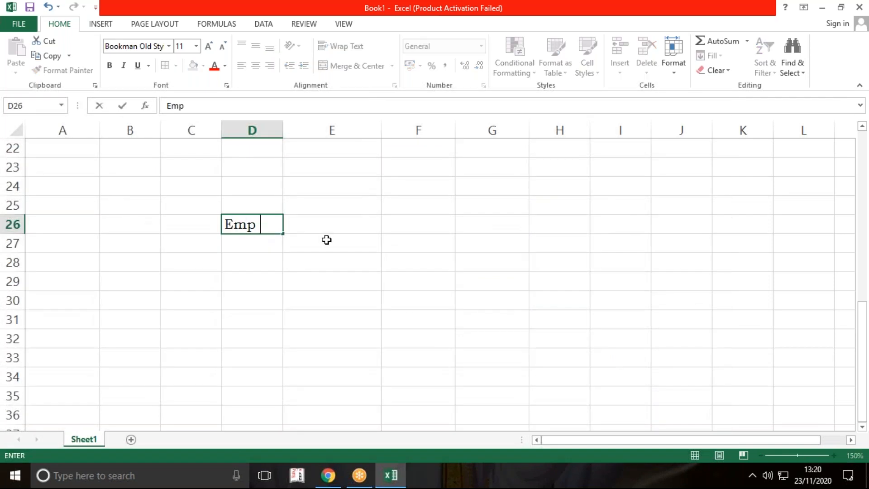
key(Tab)
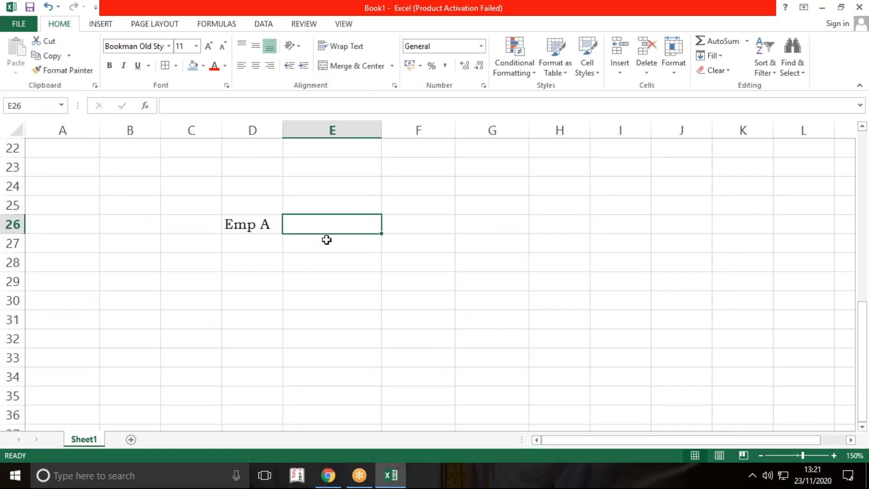
key(Tab)
key(Tab)
text(Emp)
key(Return)
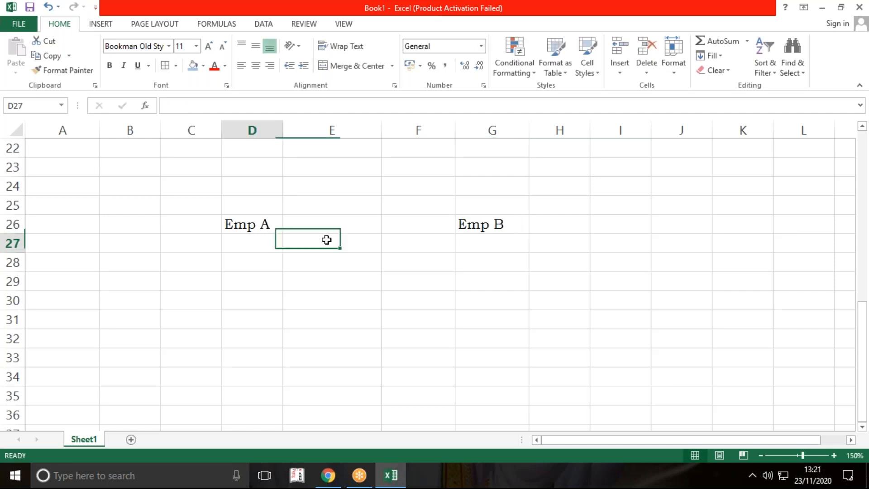
Step: Enter the row labels "Basic" in C27 and "DA" in C28 for Emp A
key(Left)
text(Basioc)
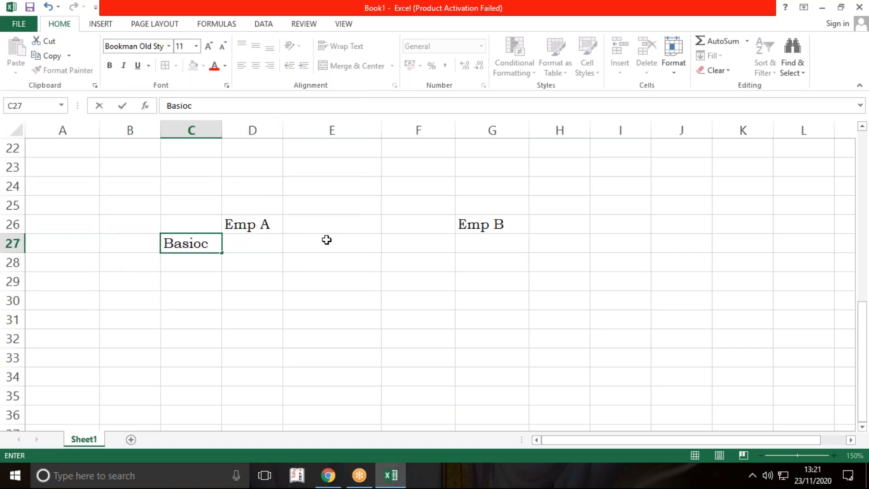
key(BackSpace)
key(BackSpace)
text(x)
key(BackSpace)
key(BackSpace)
text(ic)
key(Return)
text(DA)
key(Return)
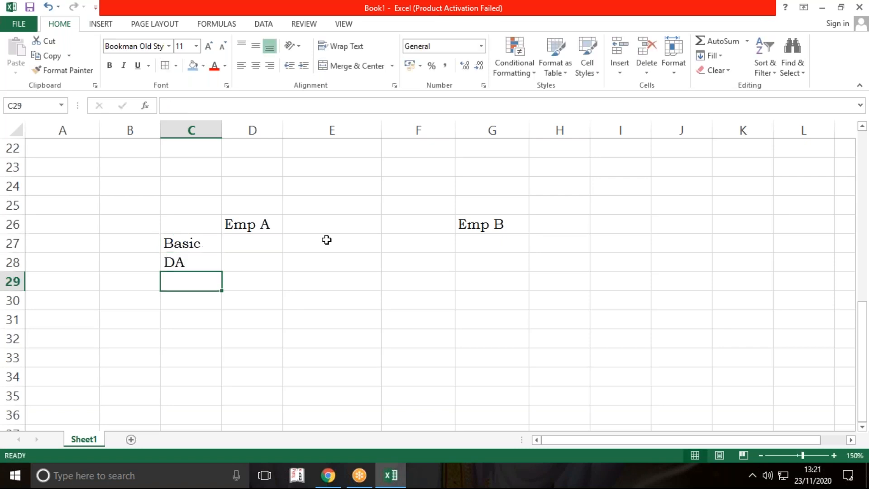
Step: Copy the Basic and DA labels from C27:C28 to F27:F28 for Emp B
key(Right)
key(Up)
key(Up)
key(Left)
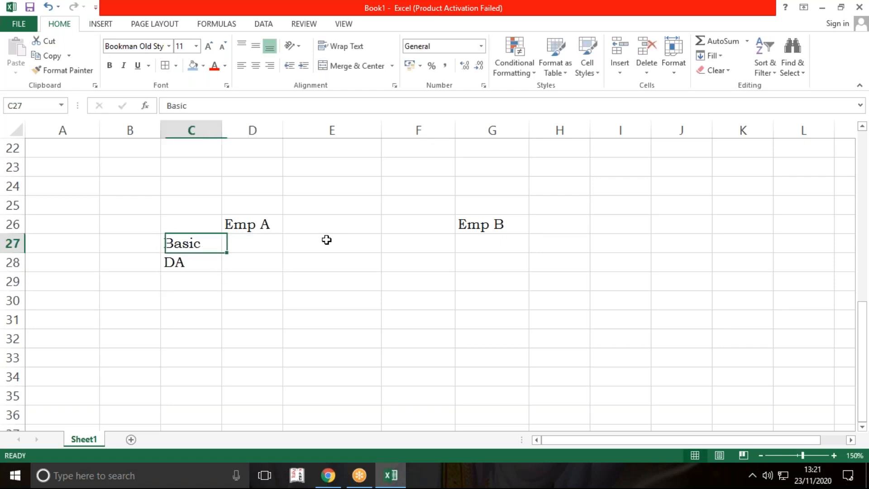
key(shift+Down)
key(ctrl+c)
key(Right)
key(Right)
key(Right)
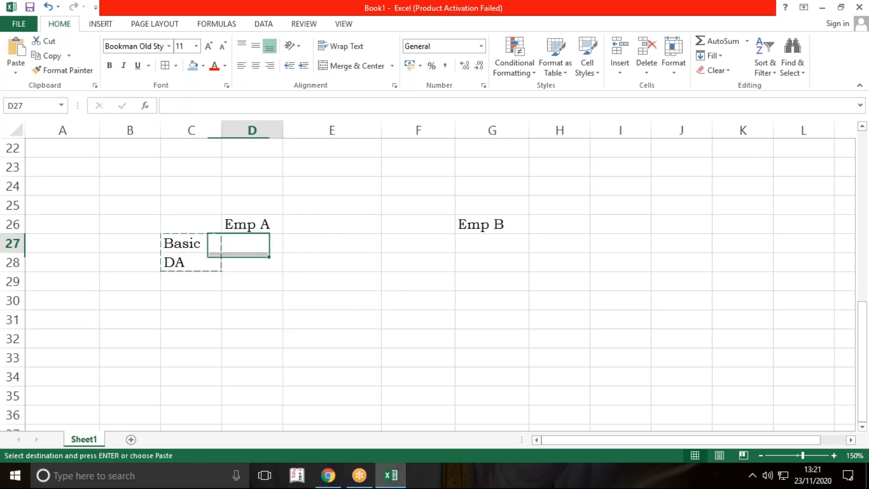
key(Return)
Step: Enter 15000 in D25 above Emp A and 40000 in G25 above Emp B
key(Left)
key(Left)
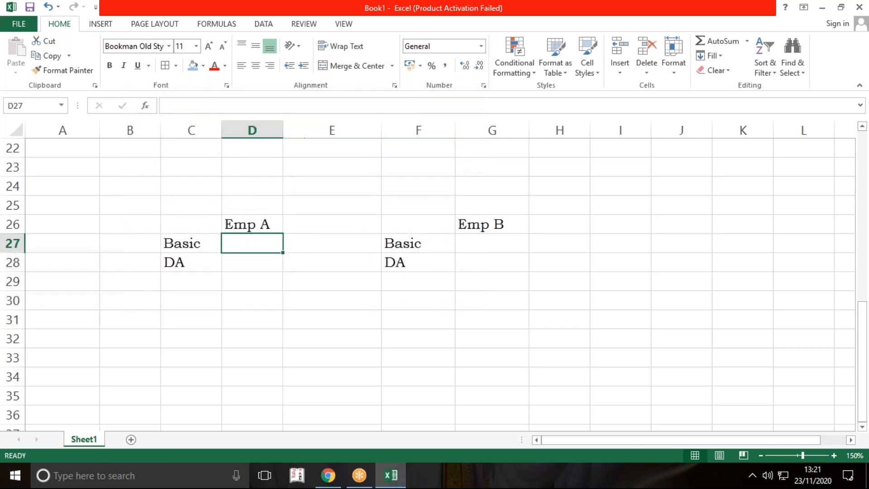
key(Up)
key(Up)
text(15000)
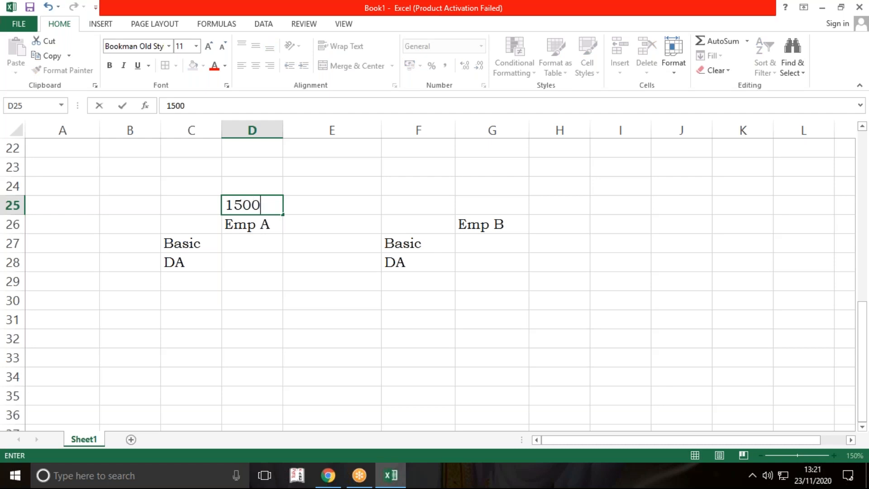
key(Right)
key(Right)
key(Right)
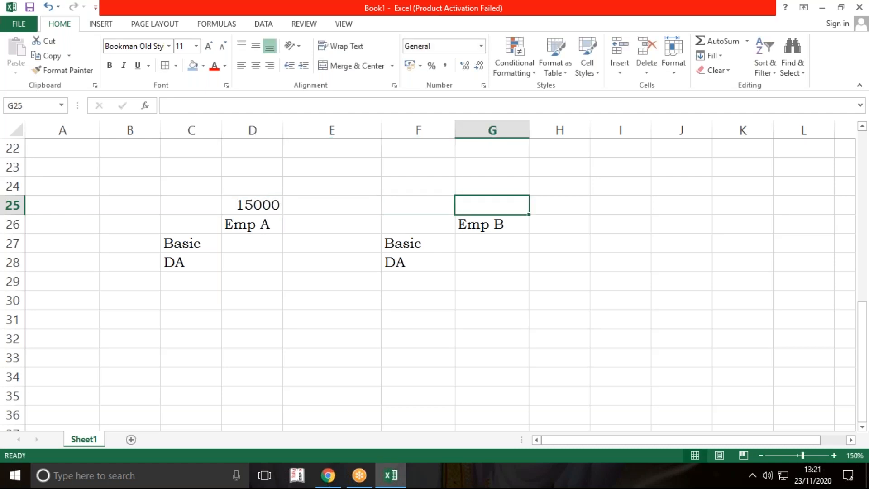
text(40000)
key(Return)
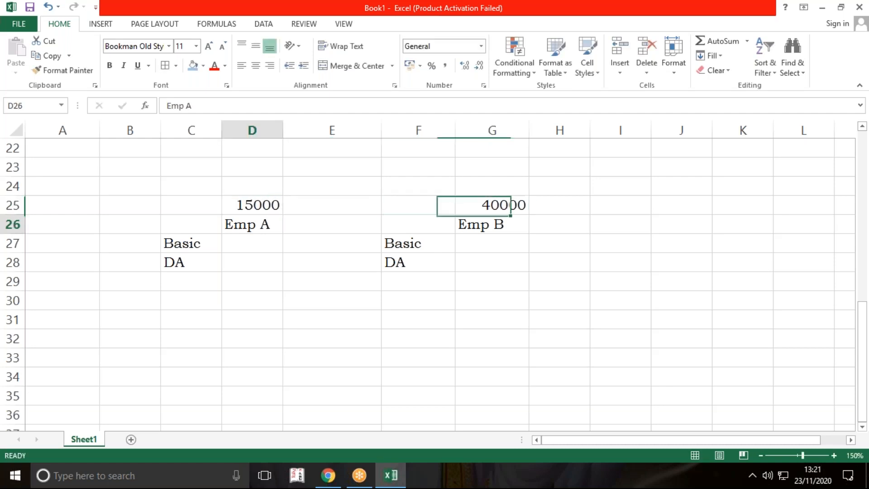
Step: Enter Emp A's amounts: Basic 6000 in D27 and DA 3000 in D28
key(Down)
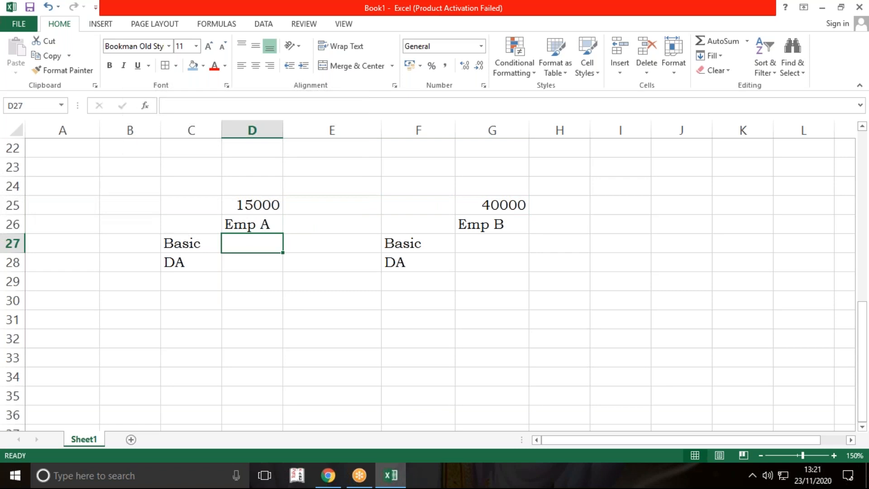
text(6000)
key(Return)
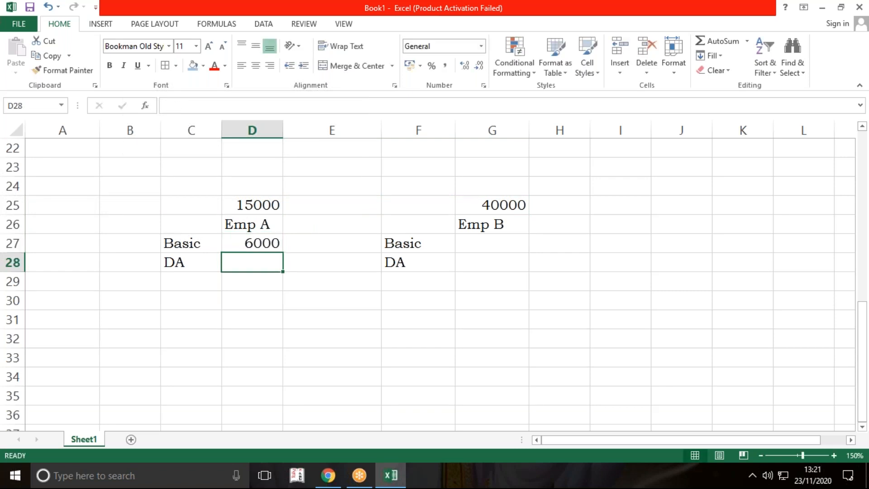
text(3000)
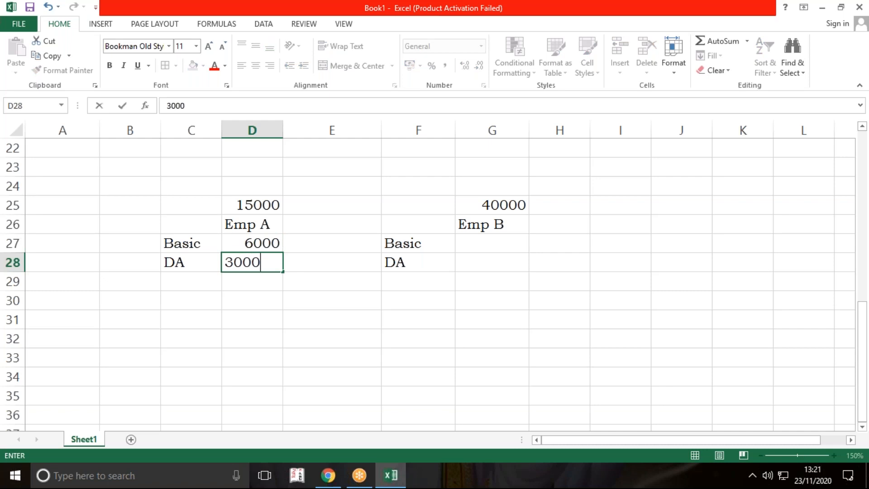
key(Right)
key(Right)
key(Right)
Step: Enter Emp B's amounts: Basic 12000 in G27 and DA 8000 in G28
key(Up)
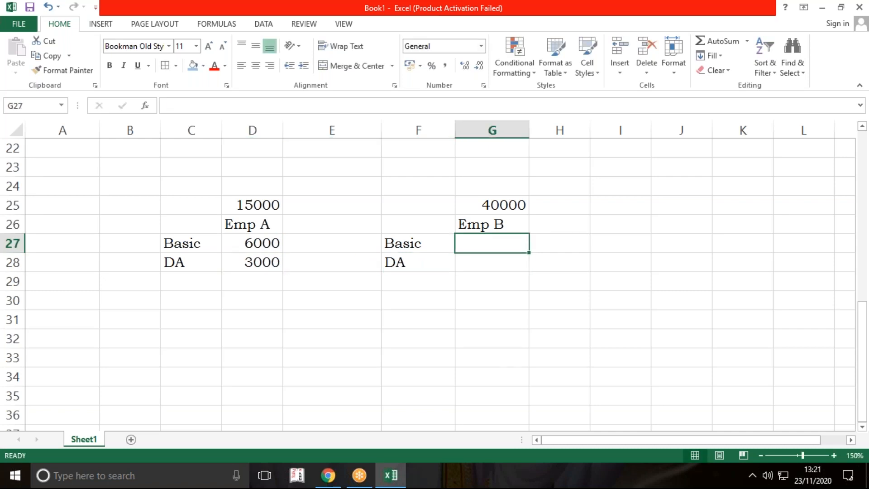
text(12000)
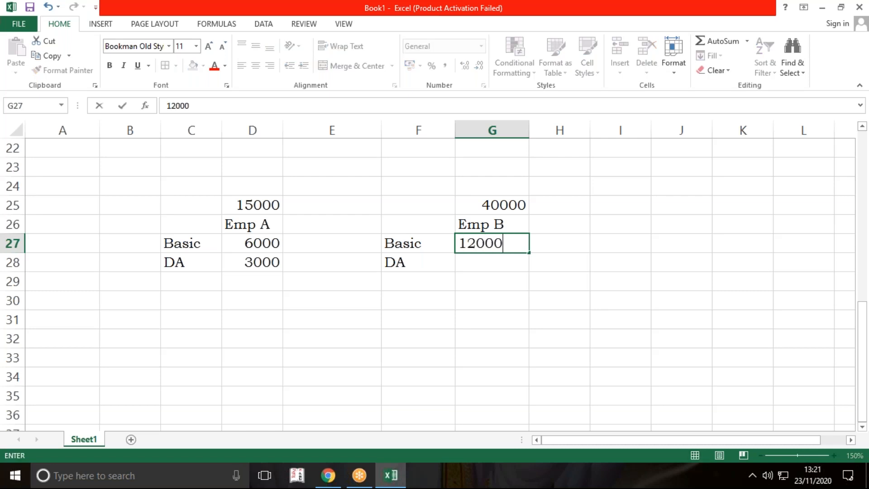
key(Return)
text(8000)
key(Return)
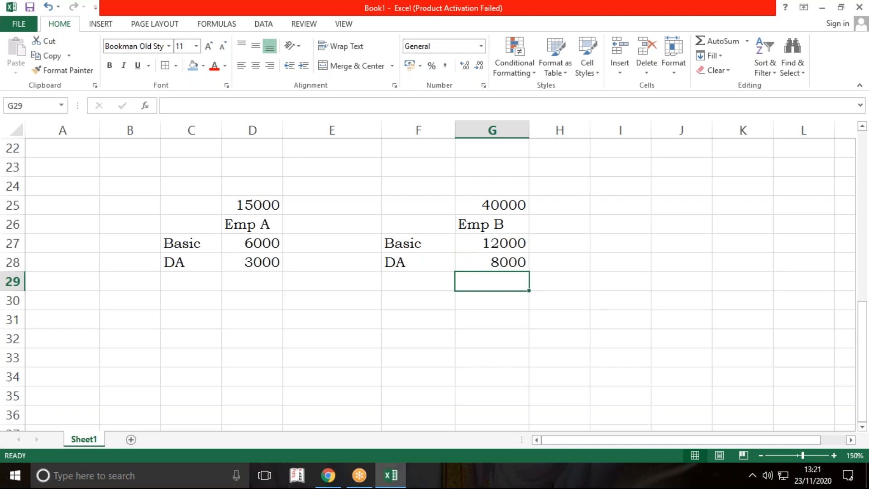
Step: Label C29 "Total" and add Emp A's Basic and DA in D29 with the formula =D27+D28
key(Left)
key(Left)
key(Left)
key(Left)
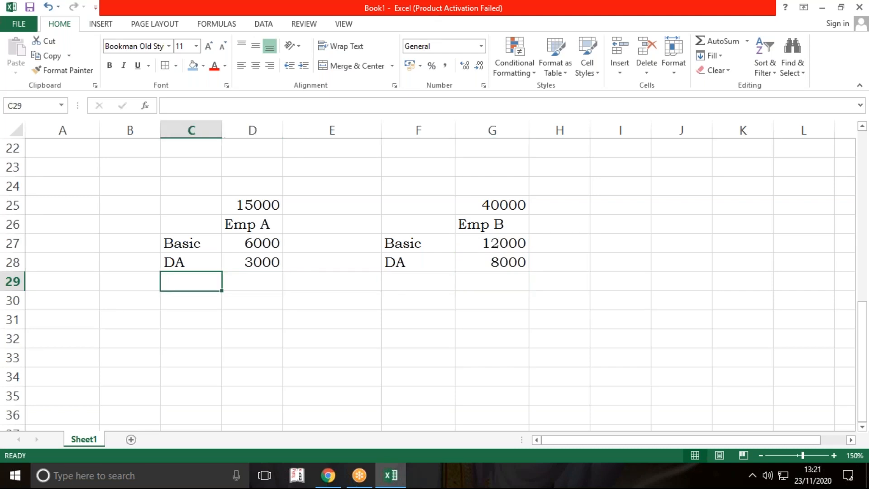
text(Total)
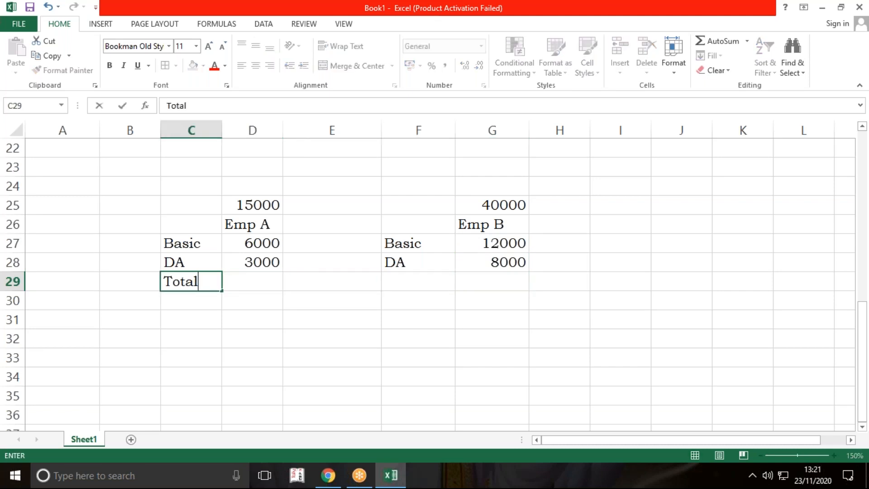
key(Tab)
text(=)
key(Up)
key(Up)
text(+)
key(Up)
key(Return)
Step: Add Emp B's Basic and DA in G29 with the formula =G27+G28
key(Right)
key(Right)
key(Right)
key(Right)
key(Up)
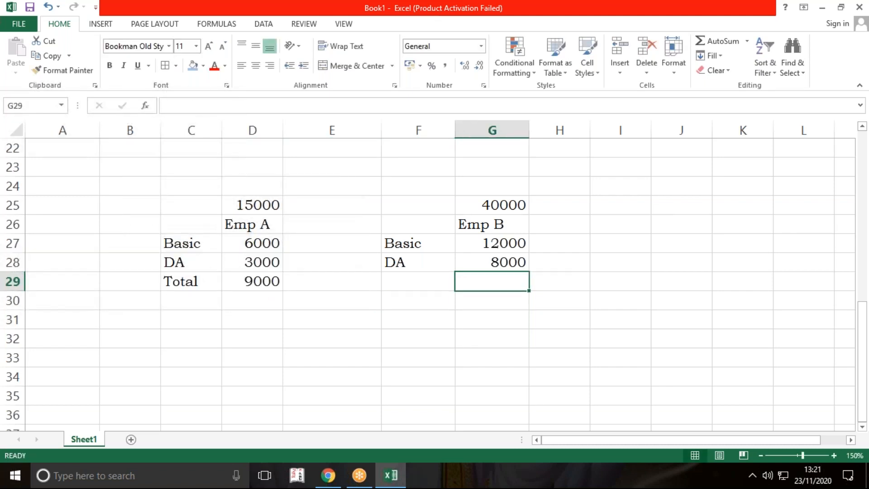
text(=)
key(Up)
key(Up)
text(+)
key(Up)
key(Return)
Step: Label C31 "PF" and calculate Emp A's PF in D31 with the formula =D29*12%
key(Left)
key(Left)
key(Left)
key(Left)
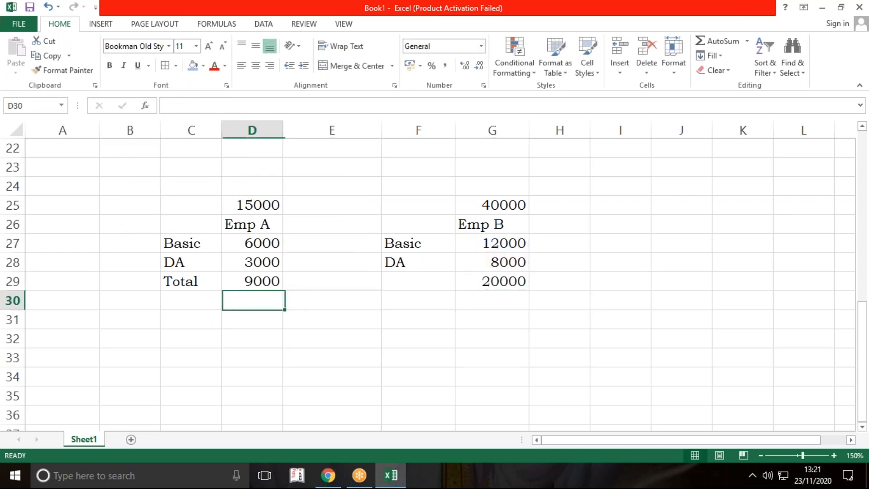
key(Down)
text(PF)
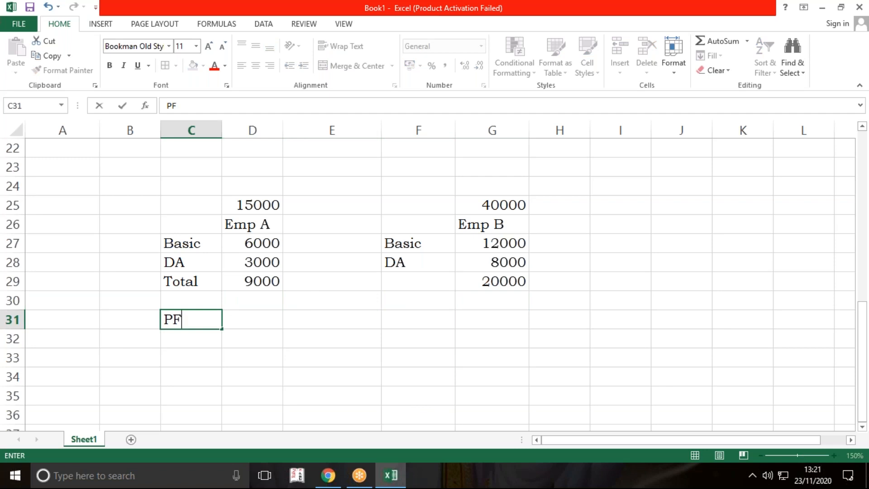
key(Tab)
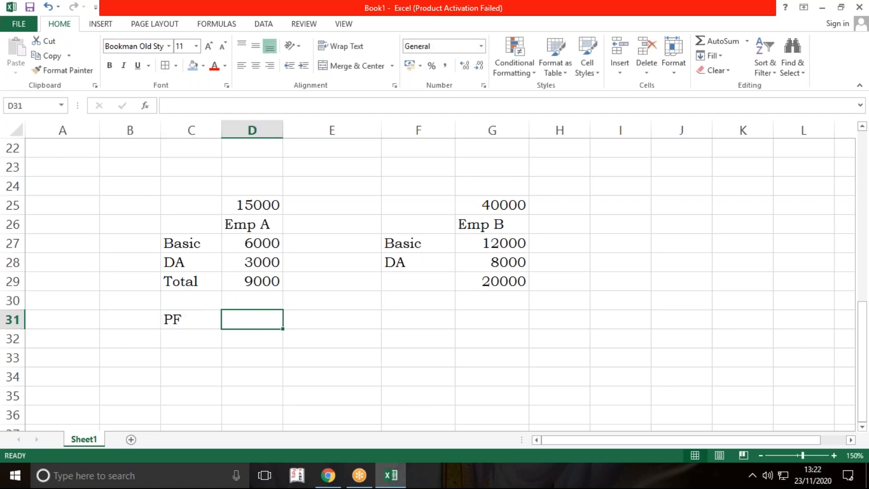
text(=)
key(Up)
key(Up)
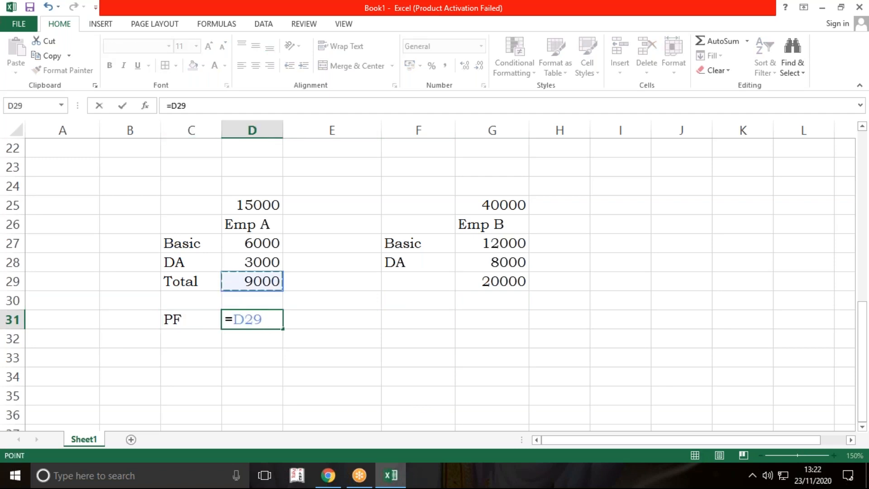
text(*12%)
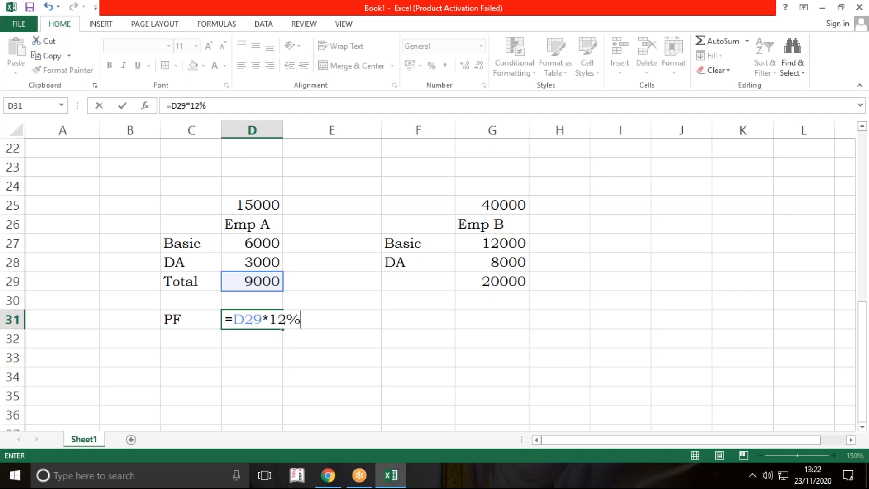
key(Return)
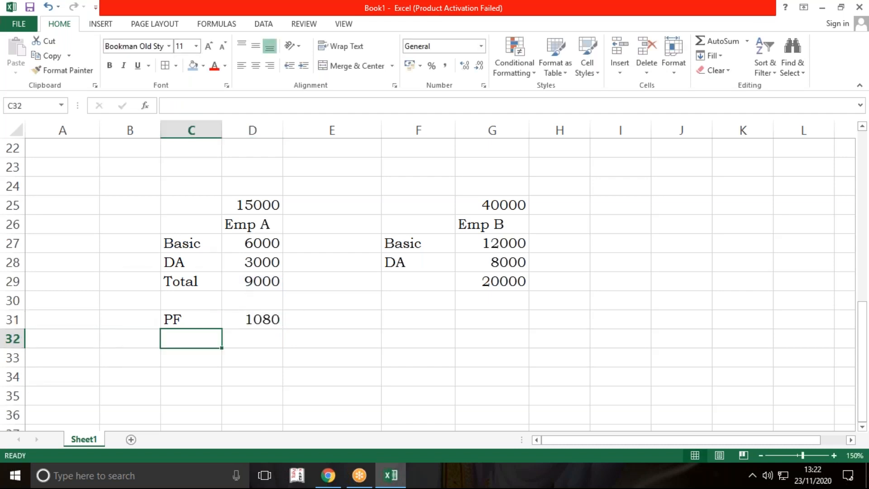
Step: Calculate Emp B's PF in G31 with the formula =G29*12%
key(Right)
key(Right)
key(Right)
key(Right)
key(Up)
text(=)
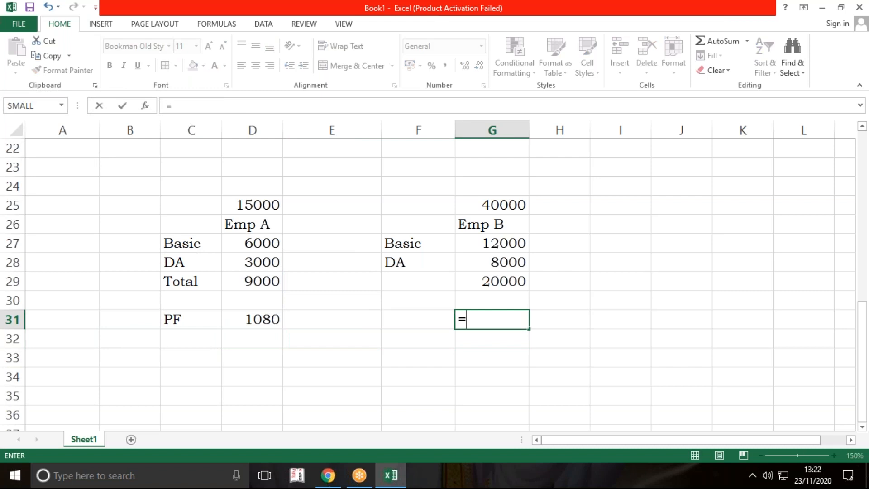
key(Up)
key(Up)
text(*)
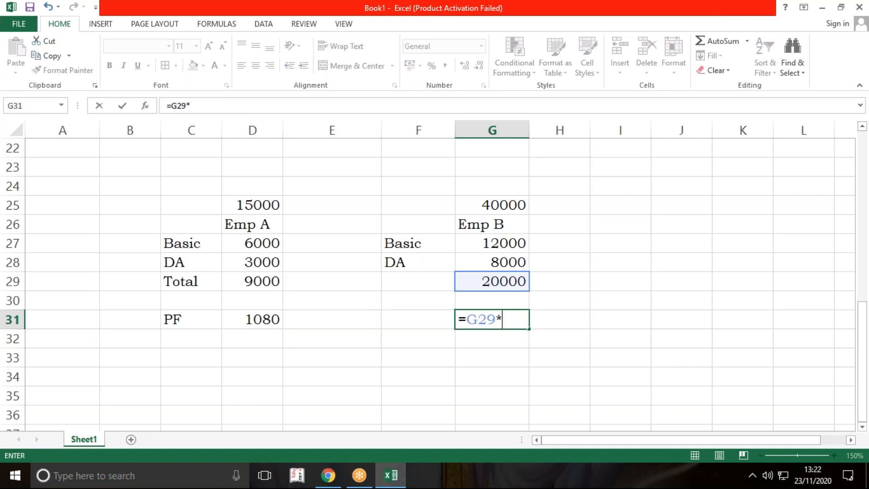
text(12%)
key(Return)
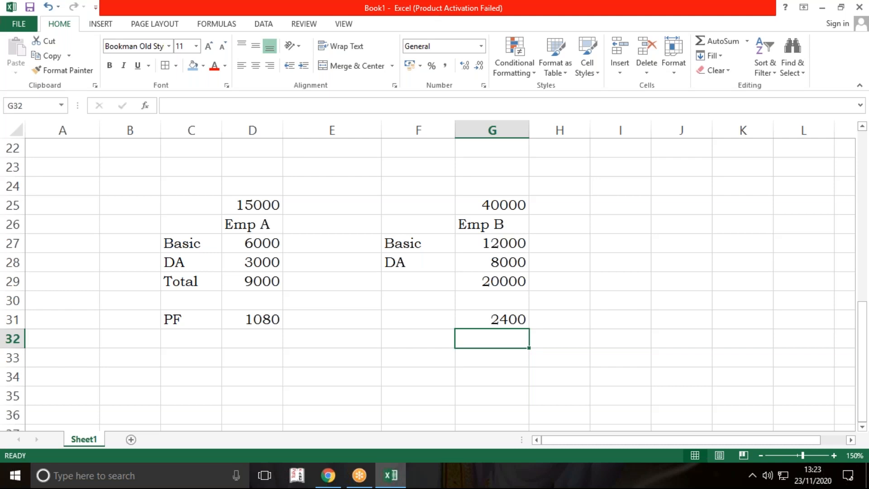
Step: Review the PF deduction rule in A16 against Emp A's Basic and DA rows
scroll(338, 322, up, 4)
click(337, 323)
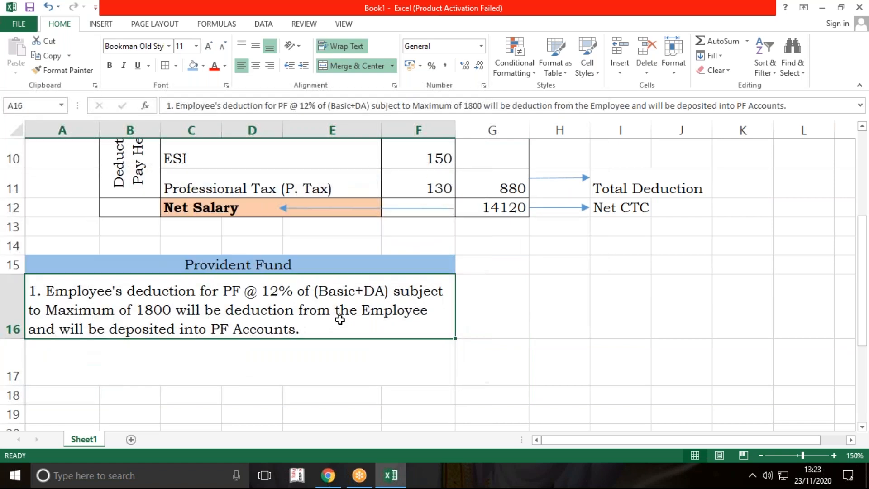
scroll(340, 320, down, 1)
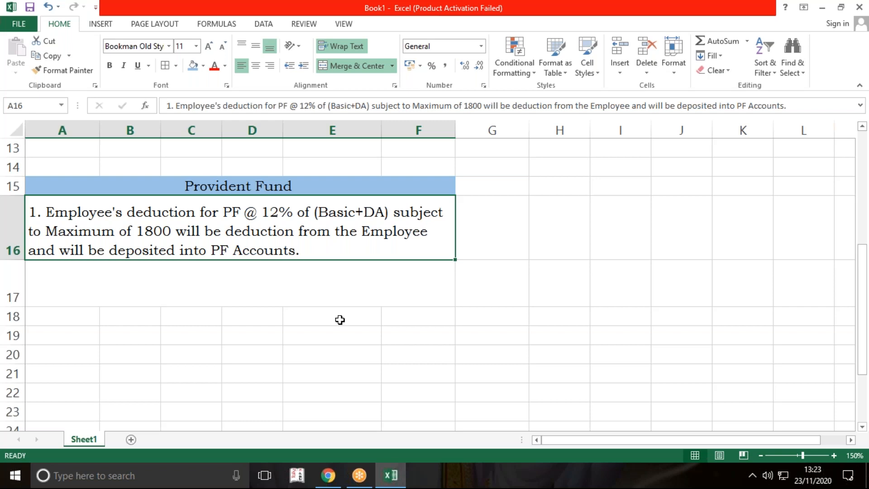
scroll(340, 319, down, 3)
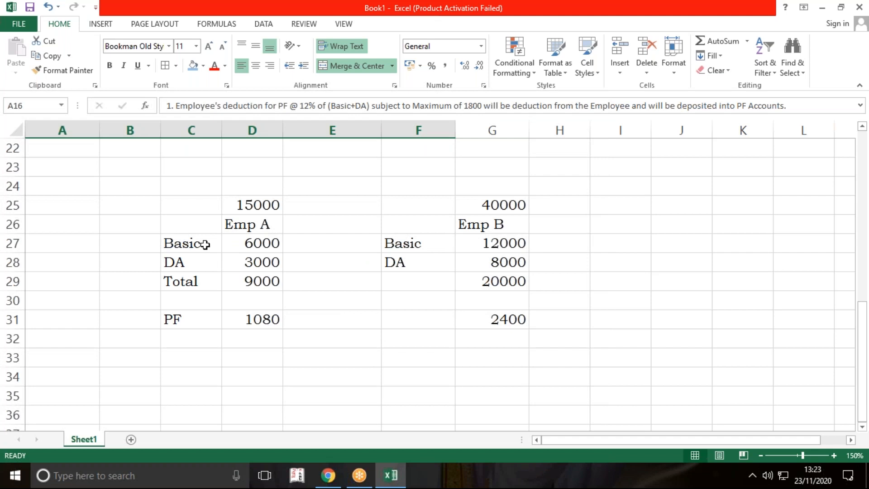
drag(206, 242, 252, 274)
drag(194, 244, 251, 264)
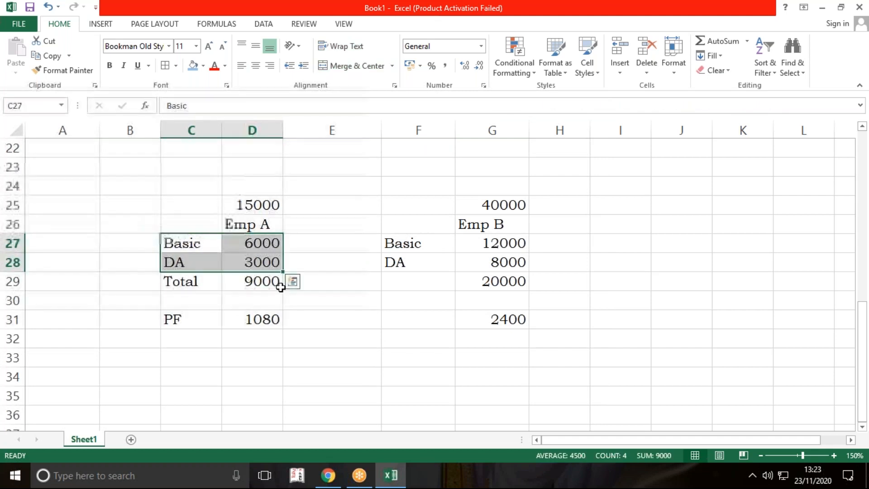
Step: Note the lower PF slab in E34 as "<=15000" followed by "12%" in the same cell
scroll(402, 331, down, 1)
click(340, 326)
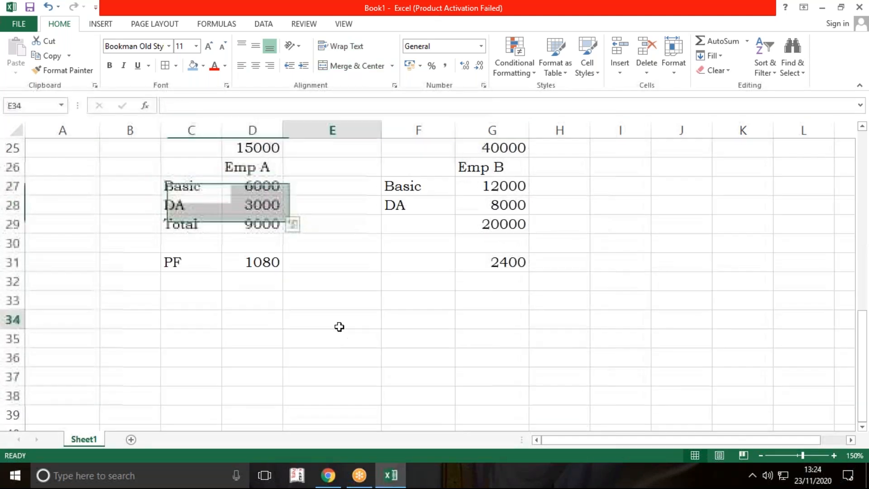
text(<=)
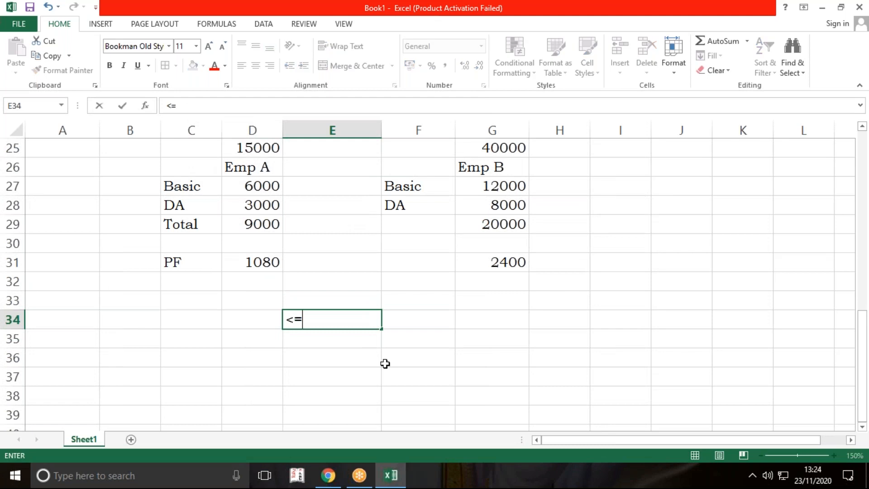
text(18)
key(BackSpace)
text(5000)
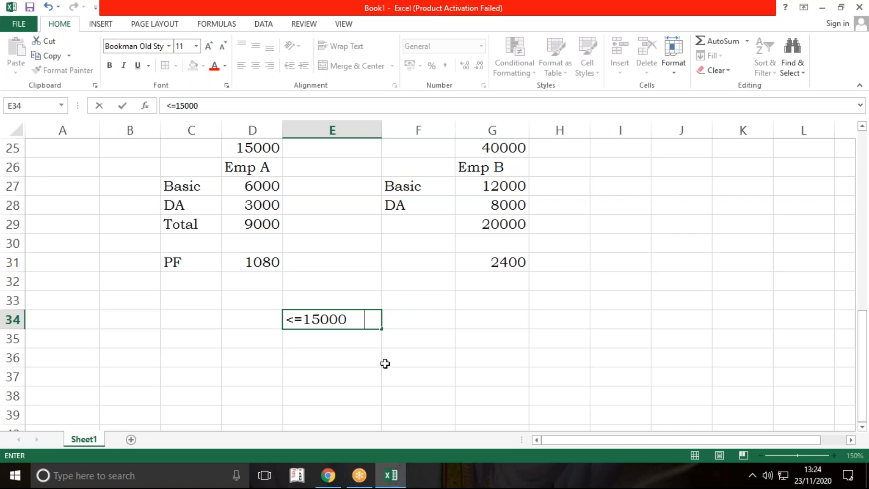
text(    12%)
key(Return)
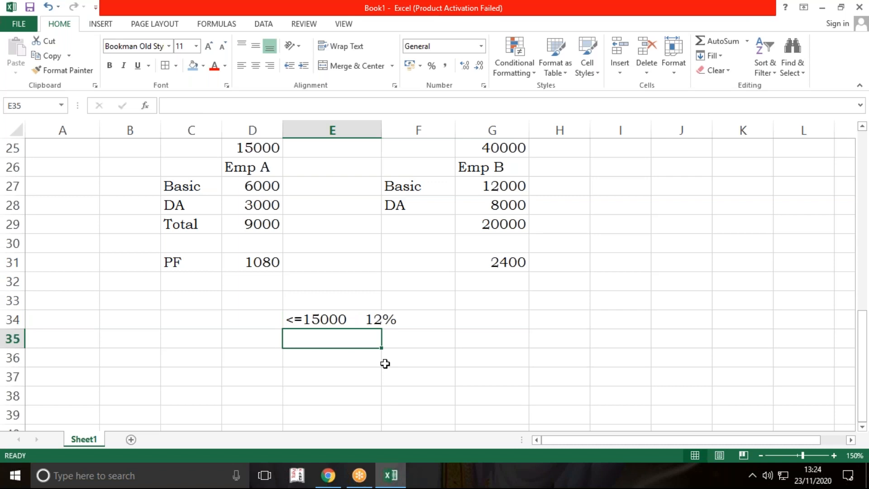
Step: Note the upper PF slab in E35 as ">15000" followed by "1800" in the same cell
text(>15)
text(0000)
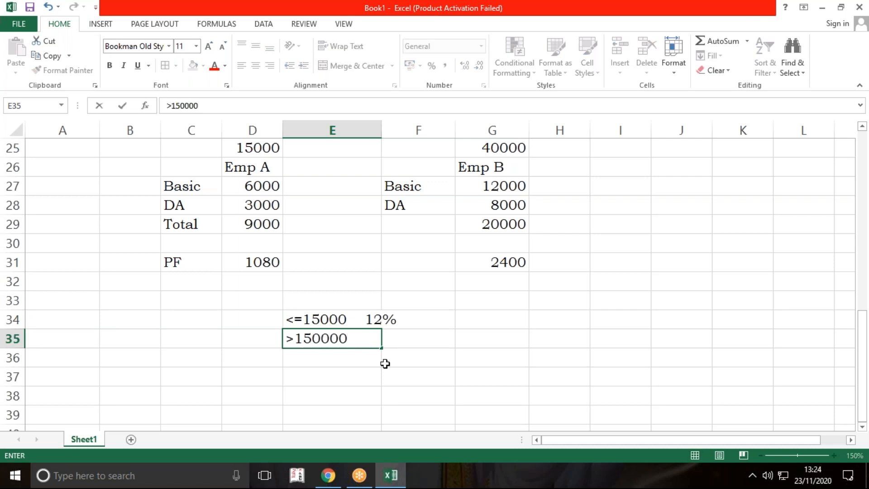
key(BackSpace)
key(BackSpace)
key(BackSpace)
key(BackSpace)
key(BackSpace)
key(BackSpace)
text(1800)
key(Return)
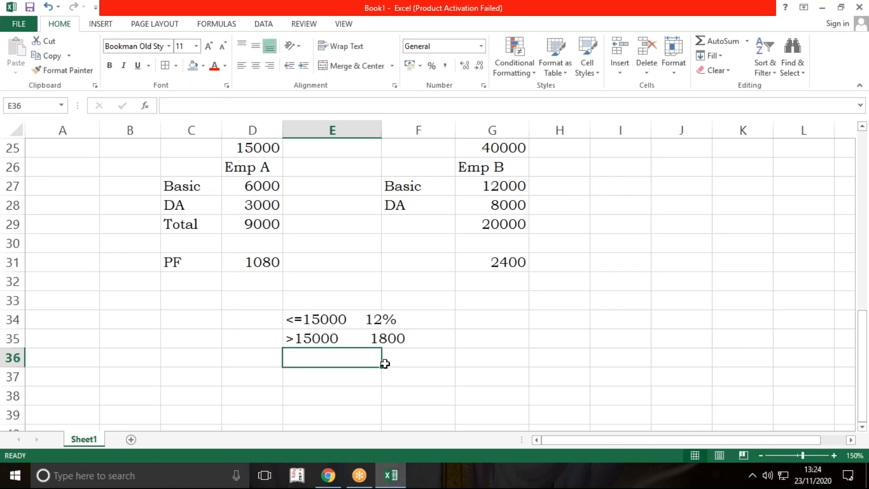
Step: Calculate the maximum PF deduction in E38 with the formula =15000*12%
click(343, 395)
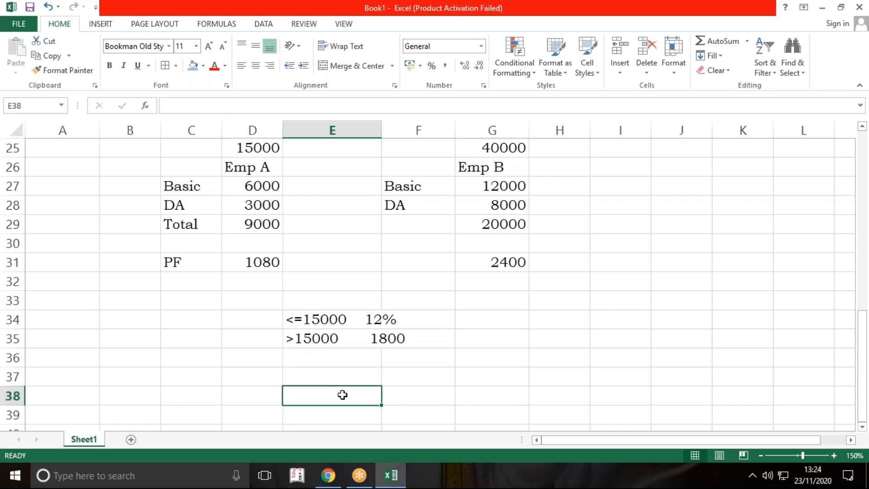
text(=)
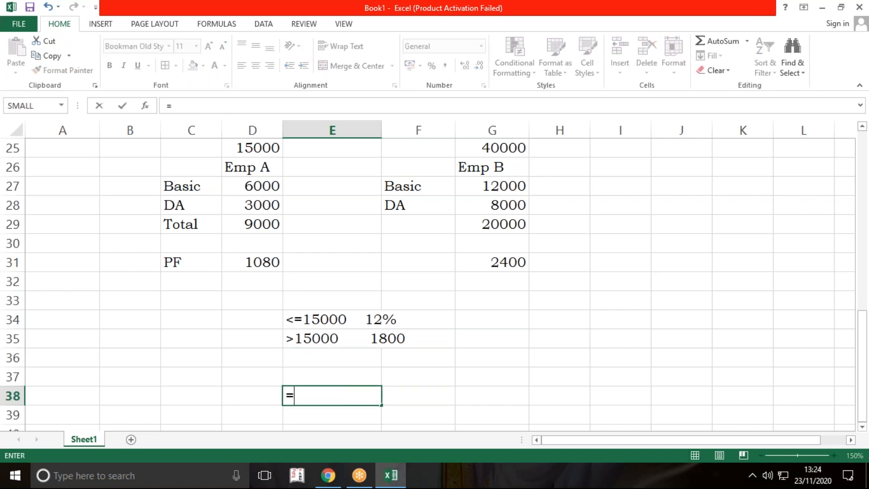
text(15000)
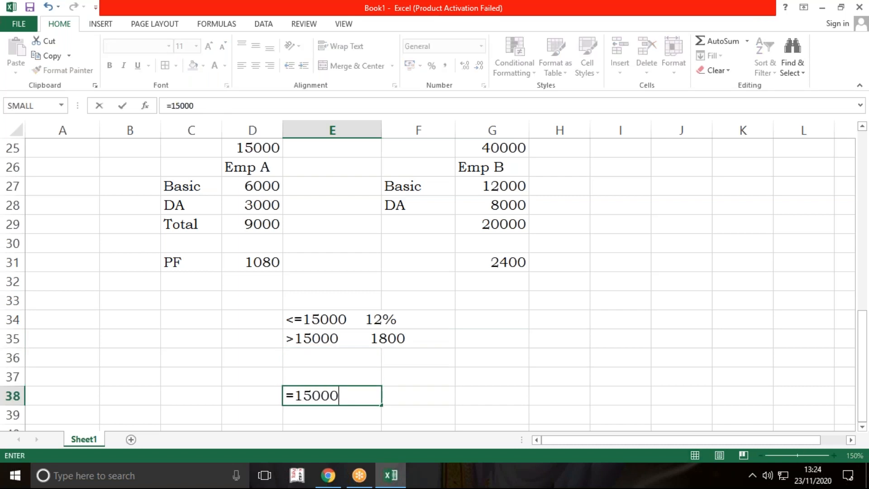
text(*12%)
key(Return)
key(Up)
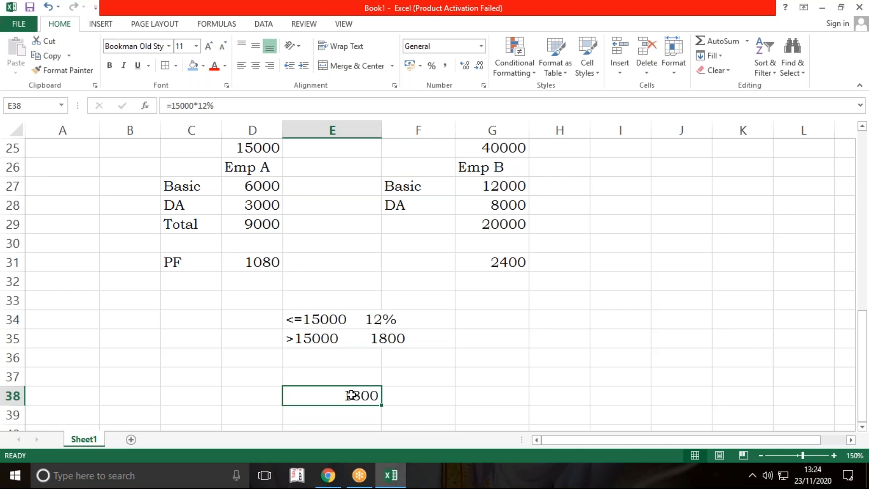
click(498, 337)
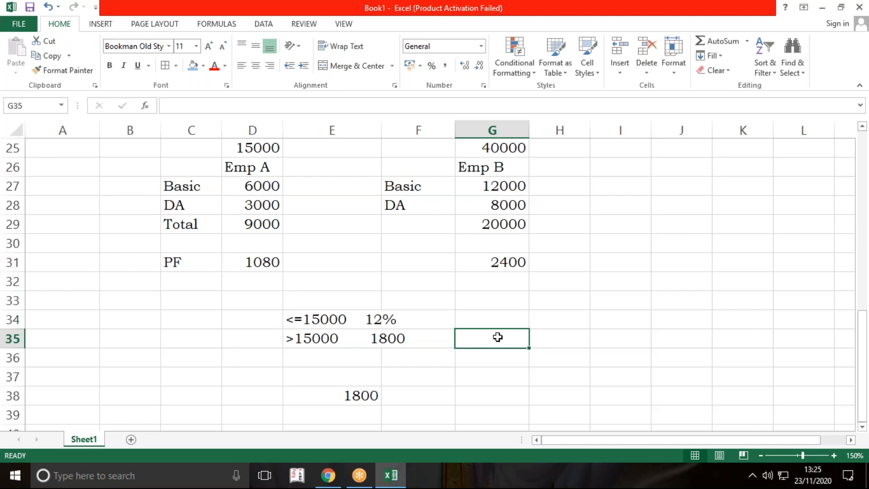
Step: Increase the height of row 17 below the first PF rule and wrap the text in merged cell A17
scroll(497, 338, up, 4)
click(411, 249)
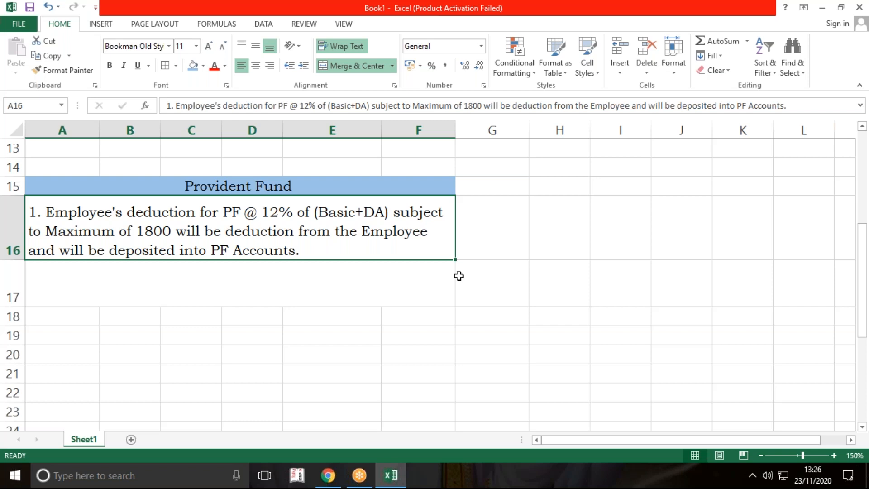
key(Down)
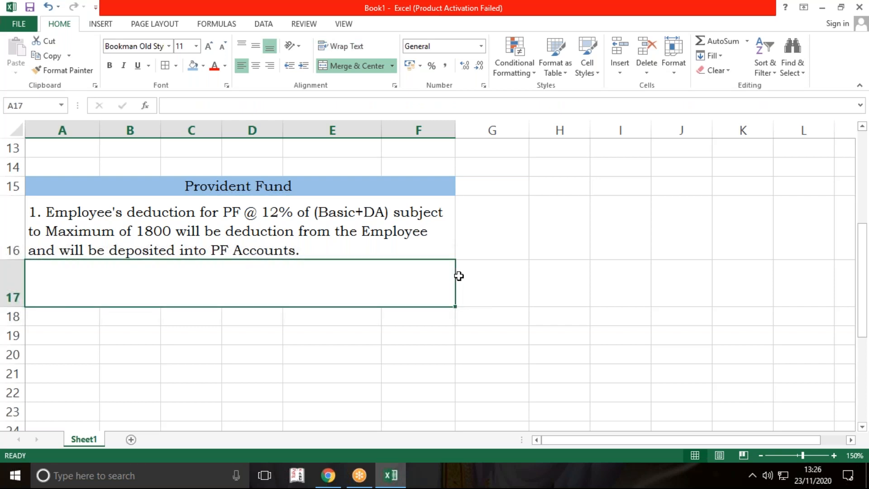
scroll(35, 362, up, 1)
scroll(35, 363, down, 1)
scroll(18, 336, down, 1)
scroll(21, 322, up, 1)
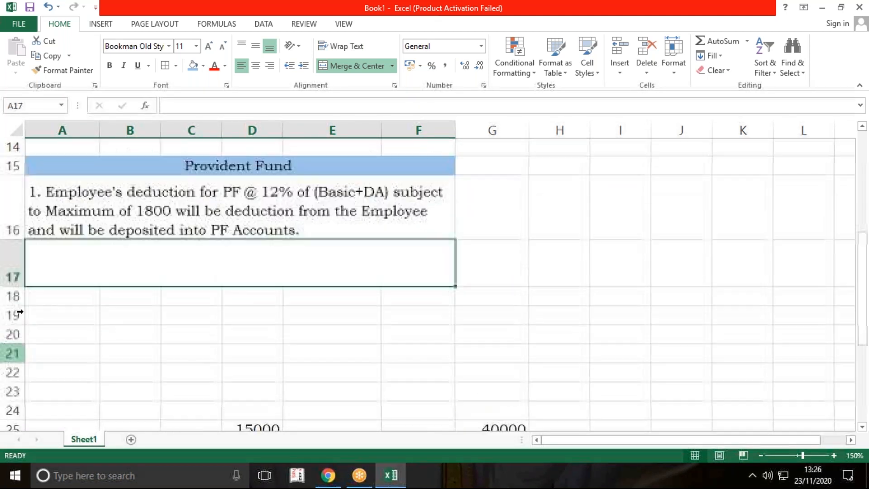
drag(23, 308, 21, 324)
click(341, 46)
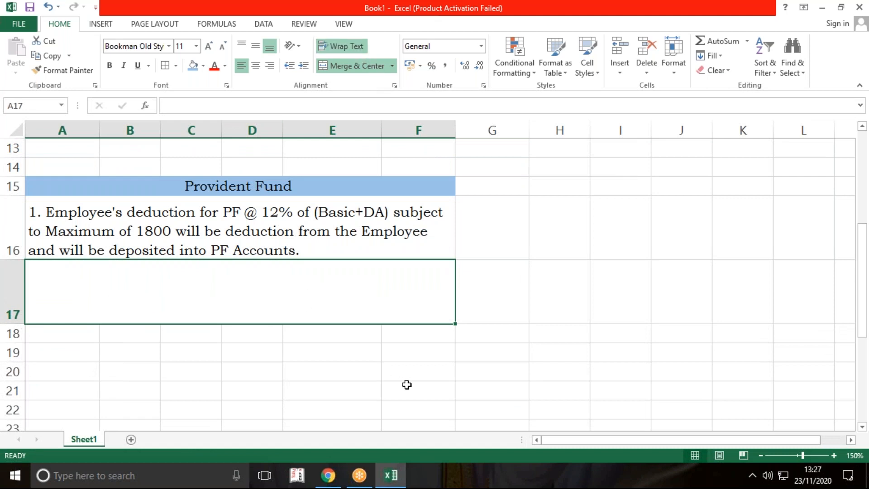
Step: Begin the second PF rule in merged cell A17 with the text "2. Employer's Contribution for"
text(2. )
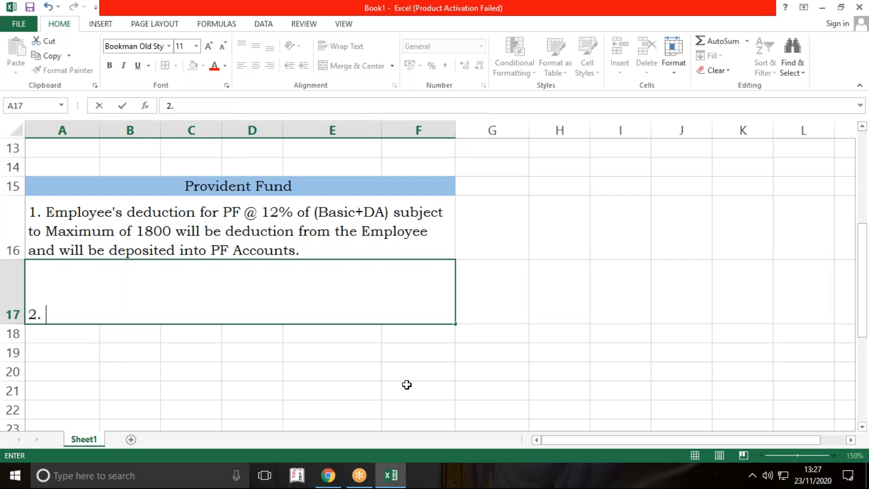
text(Employer)
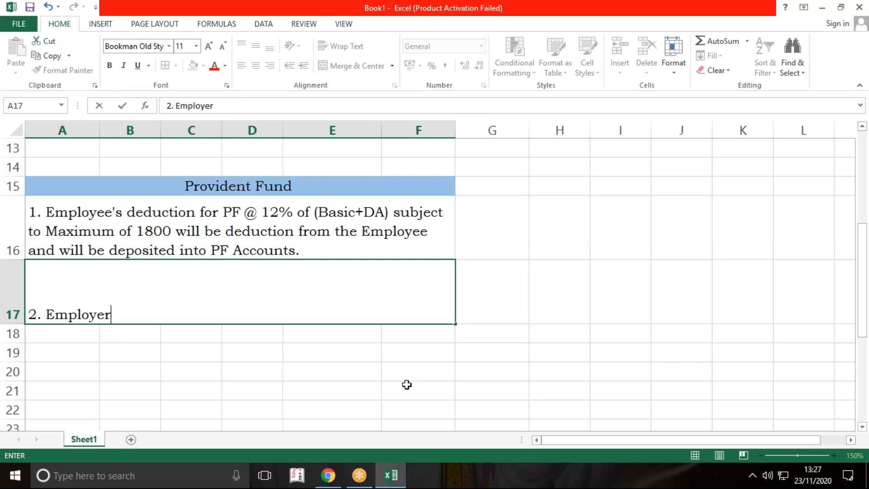
key(Return)
text('s)
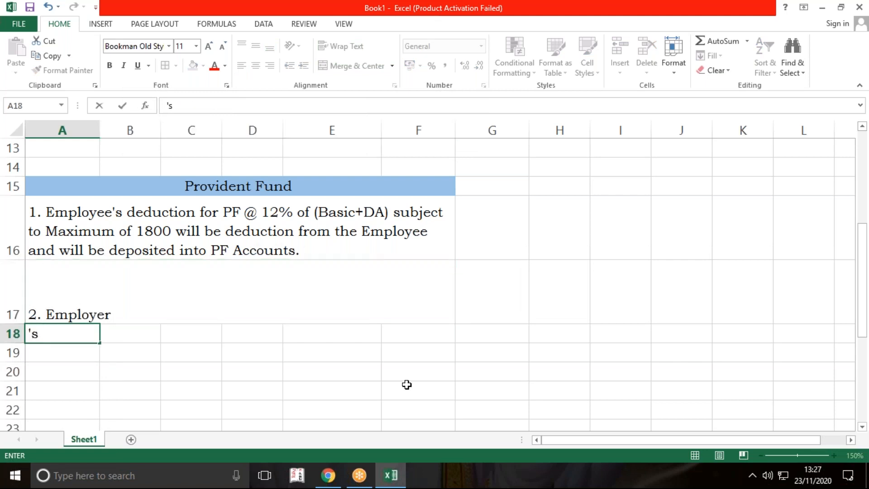
key(BackSpace)
key(BackSpace)
key(Up)
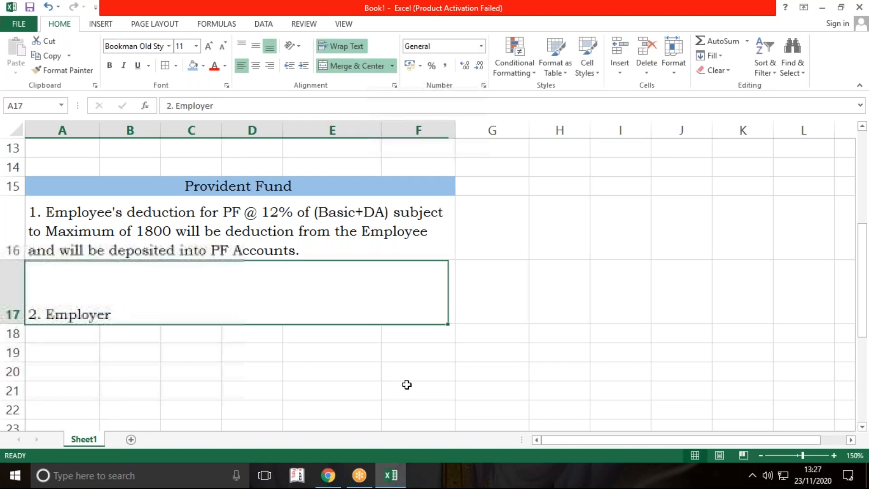
key(F2)
text('s C)
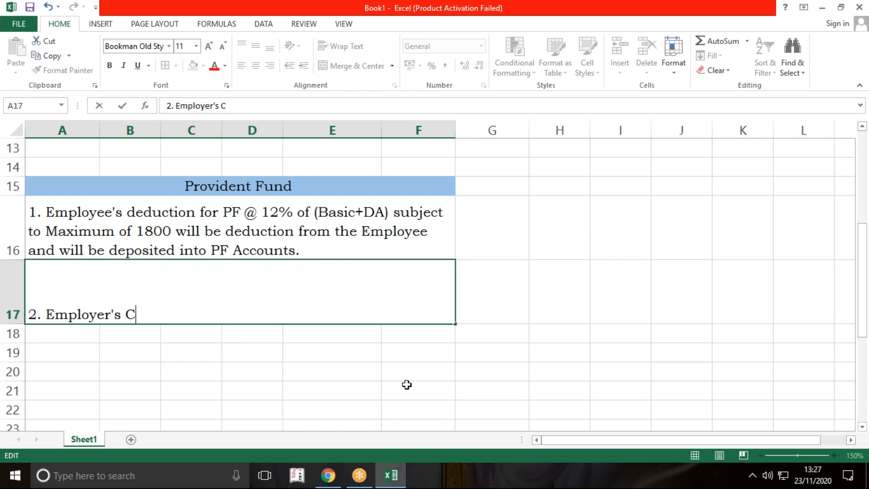
text(ontrib)
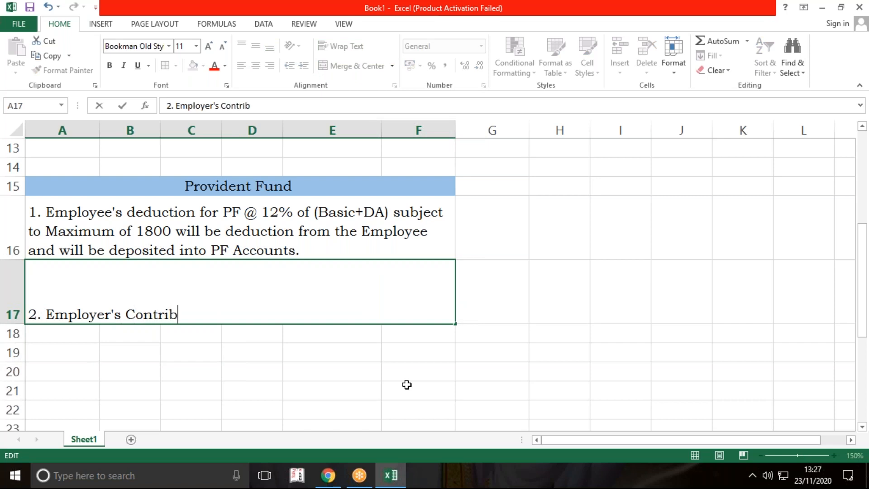
text(ution for)
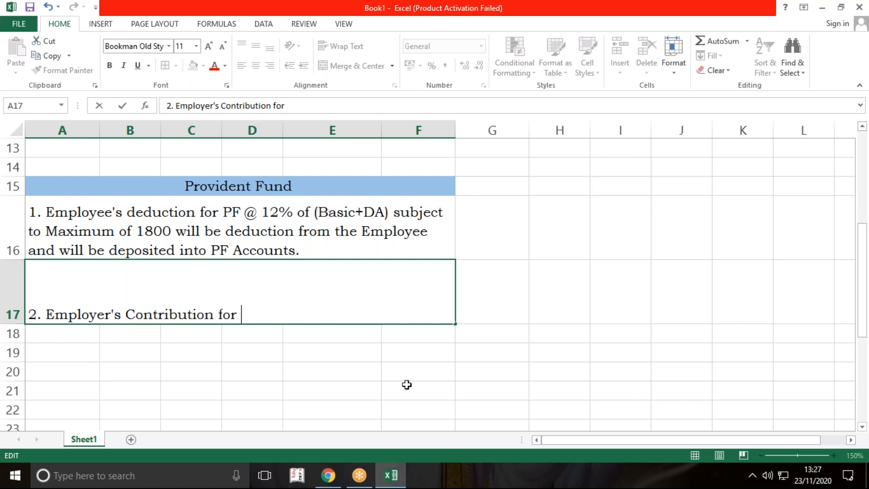
Step: Continue the rule in A17 with "PF @ 12% of (Basic+DA) subject to Maximum of 1800"
text(PF @)
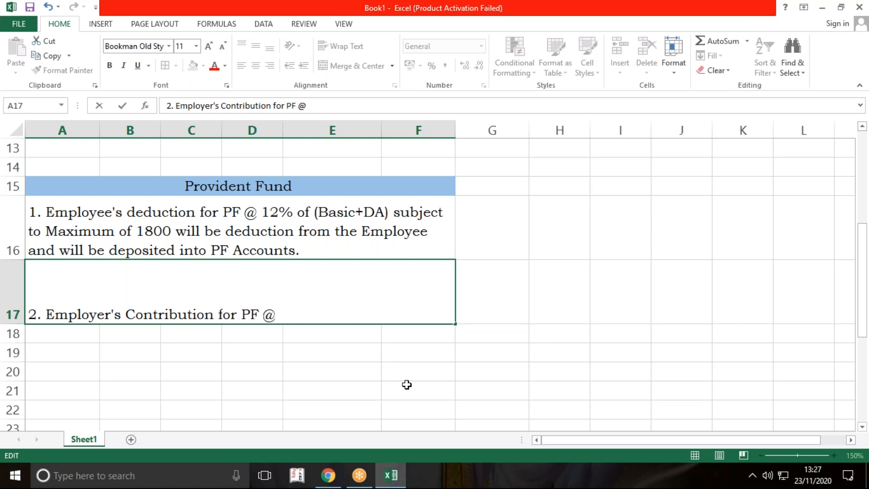
text( 12% of ()
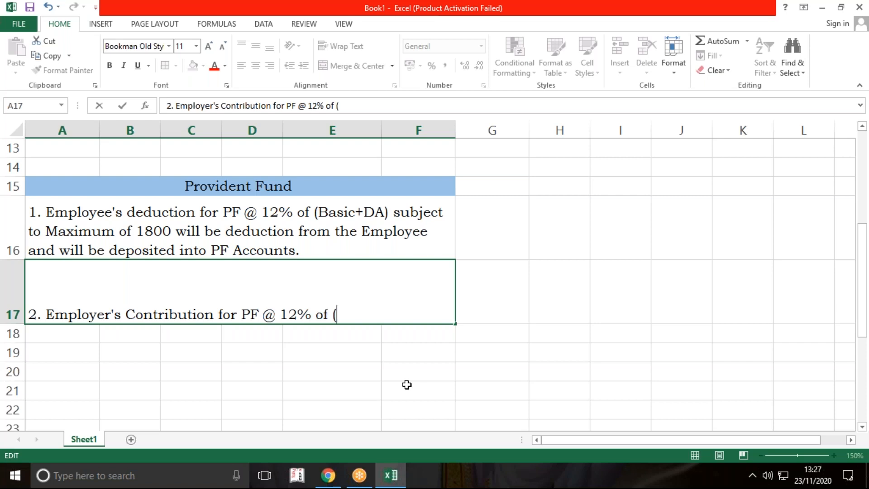
text(Basic+DA) subje)
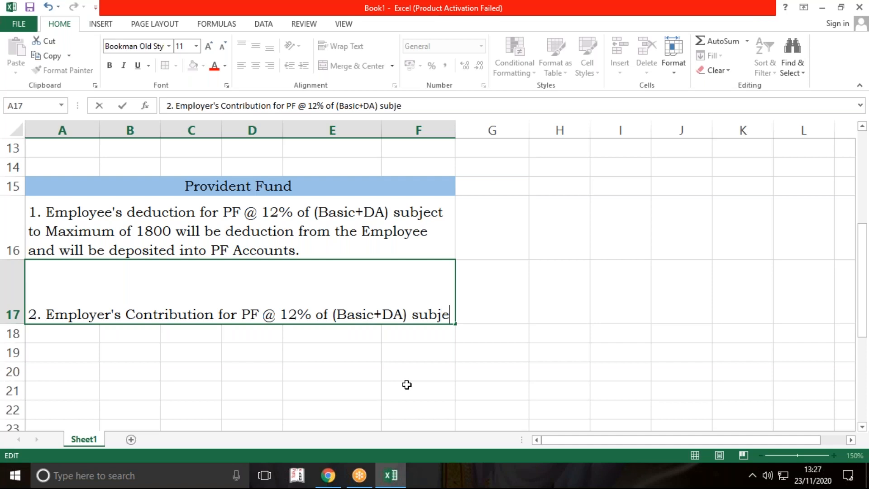
text(ct to Maximum of)
text(1)
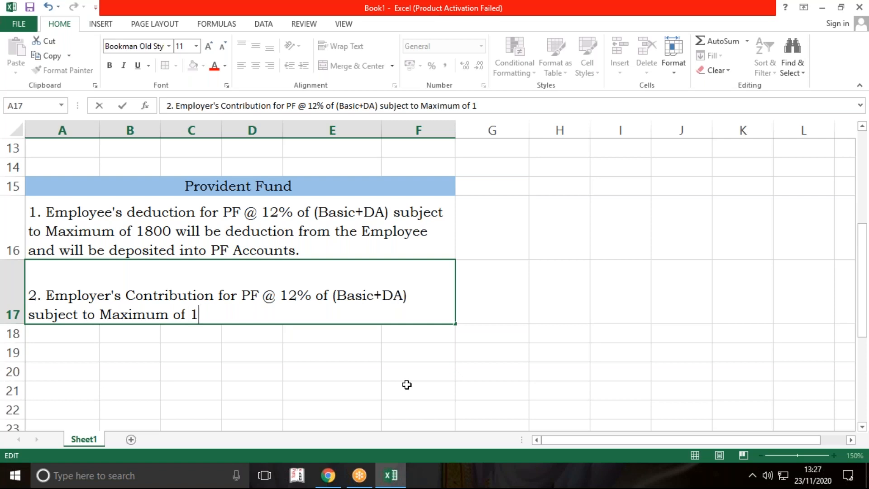
text(800 wi;)
Step: Extend the employer rule in A17 with the words "will be Contributed"
key(BackSpace)
text(ll be)
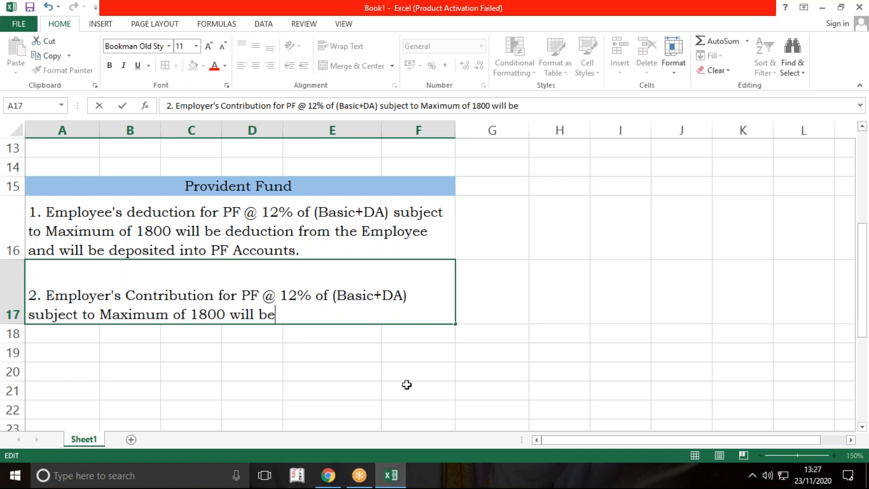
text( deducted from)
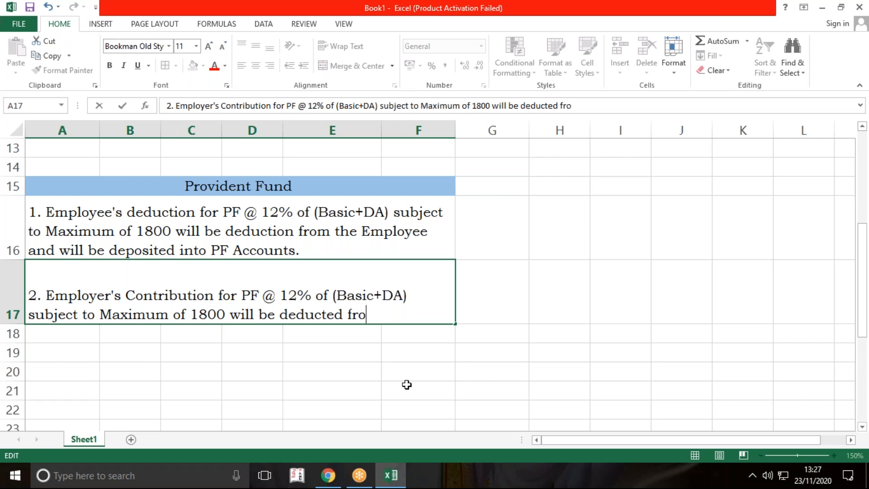
key(BackSpace)
key(BackSpace)
key(BackSpace)
key(BackSpace)
key(BackSpace)
key(BackSpace)
key(BackSpace)
key(BackSpace)
key(BackSpace)
key(BackSpace)
key(BackSpace)
key(BackSpace)
key(BackSpace)
key(BackSpace)
text(Contributed )
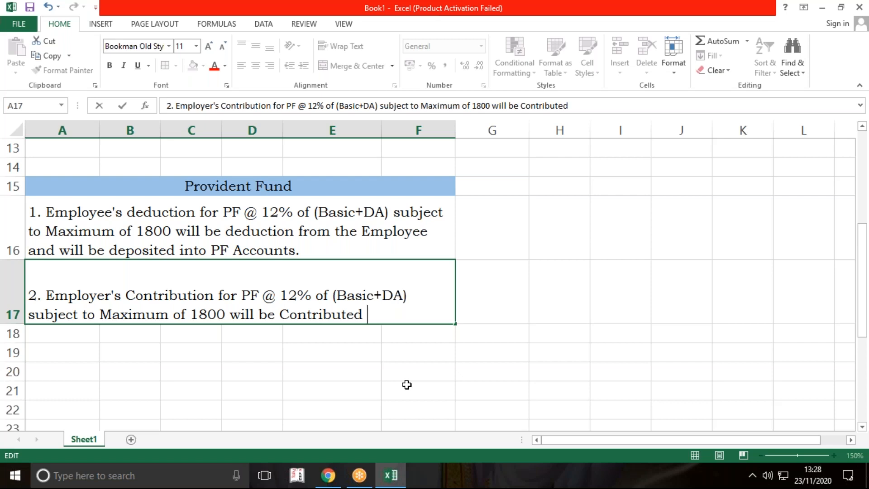
text(and will )
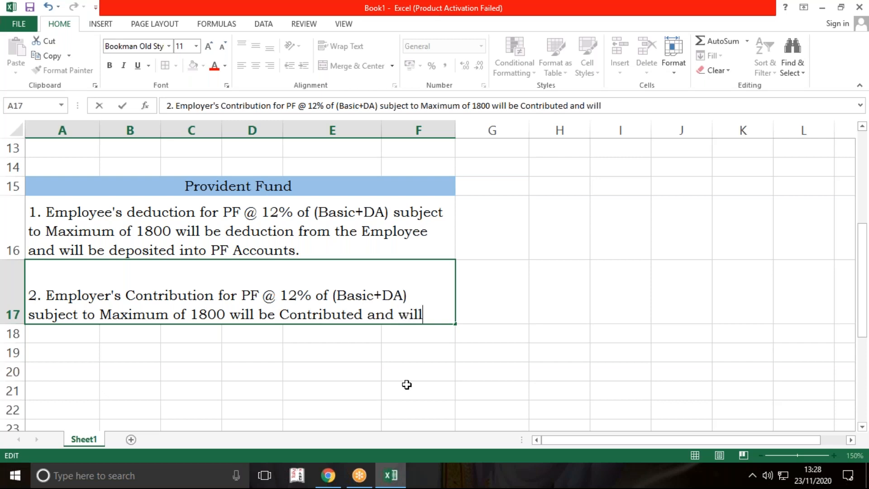
text(be di)
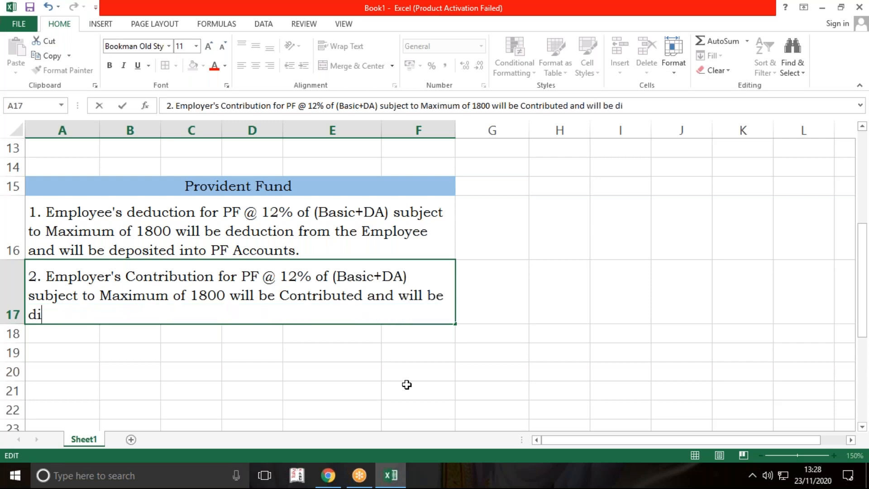
text(vided in to )
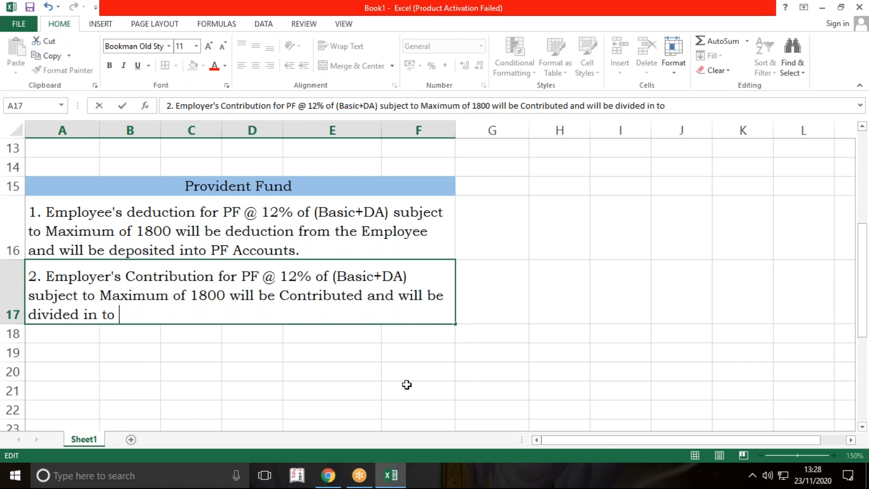
text(Heads)
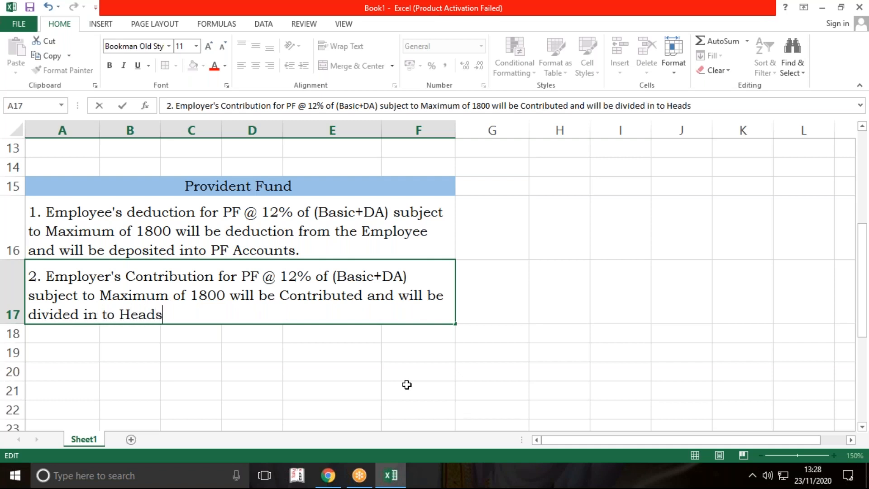
text(.)
Step: Finish the employer rule in A17 with "and will be divided in to Heads."
key(Return)
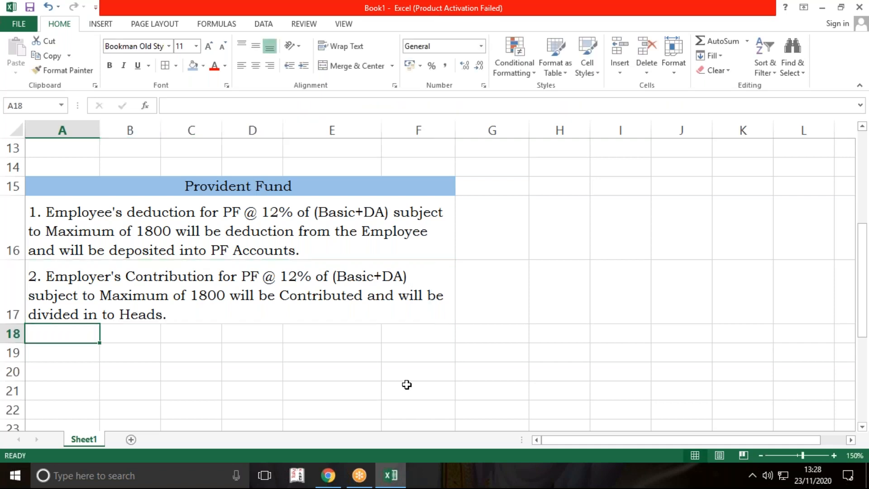
click(397, 304)
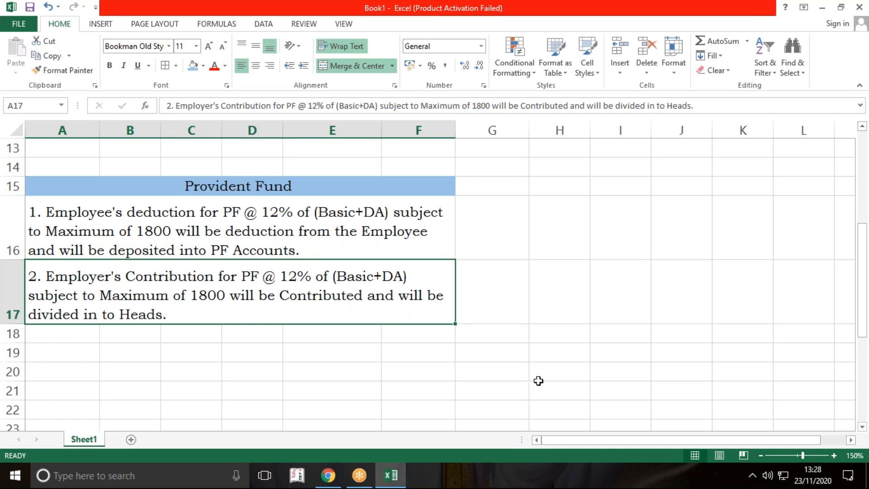
Step: Merge and center cells G17:I17 beside the employer contribution rule
drag(502, 291, 616, 291)
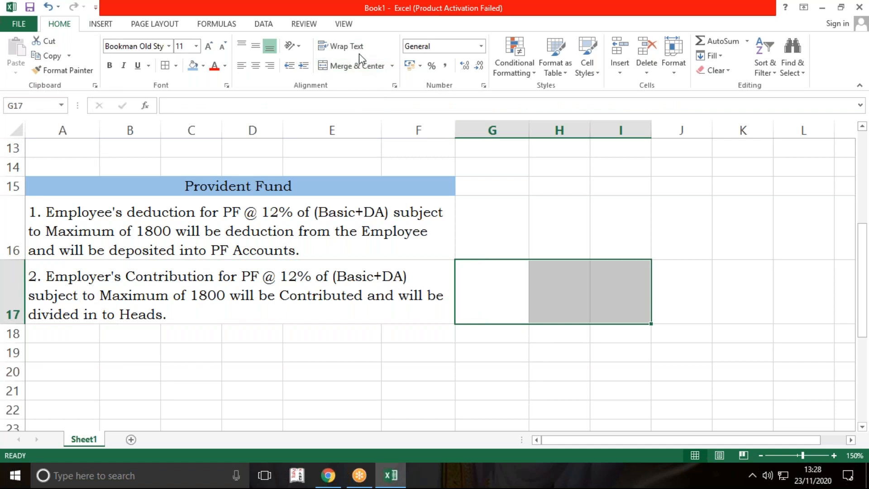
click(368, 67)
click(515, 345)
click(503, 286)
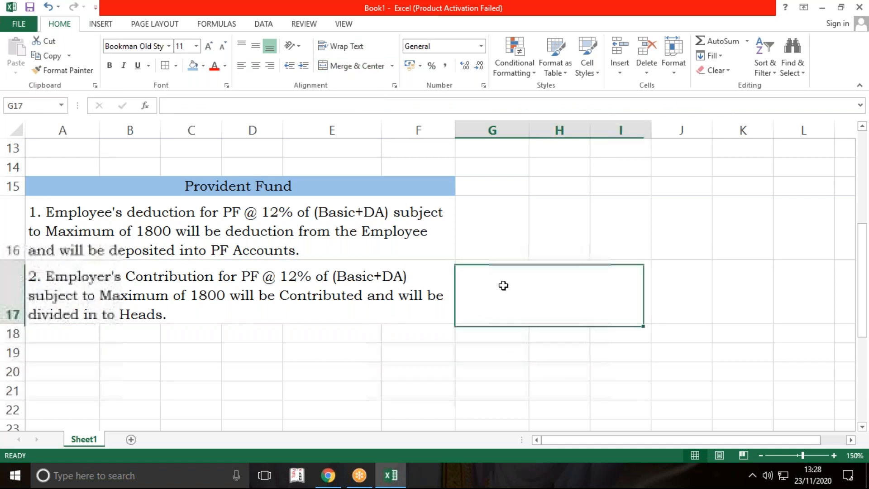
Step: Enter the first contribution head in merged cell G17 as "1. EPF (3.67%"
double_click(503, 288)
text(1)
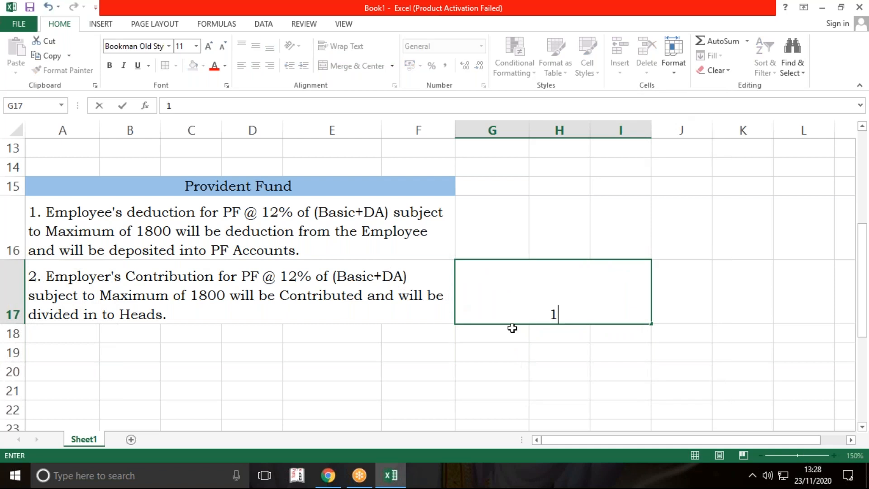
text(. EPF)
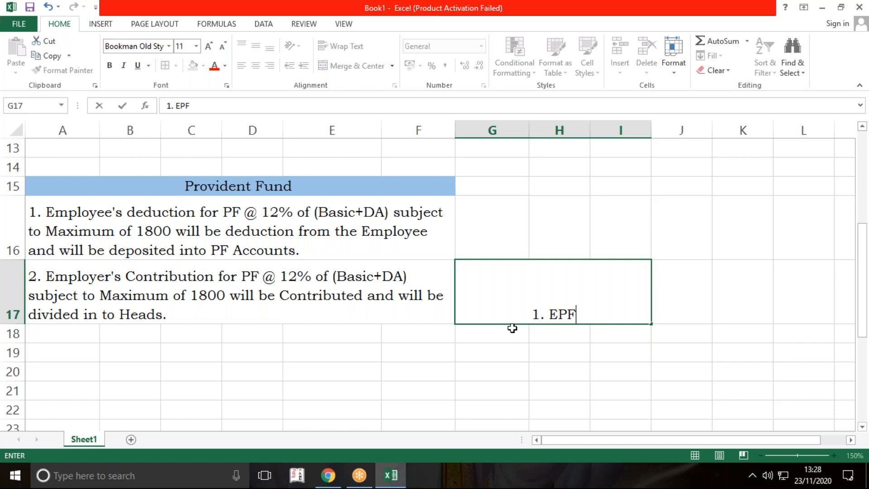
text(  (3.6)
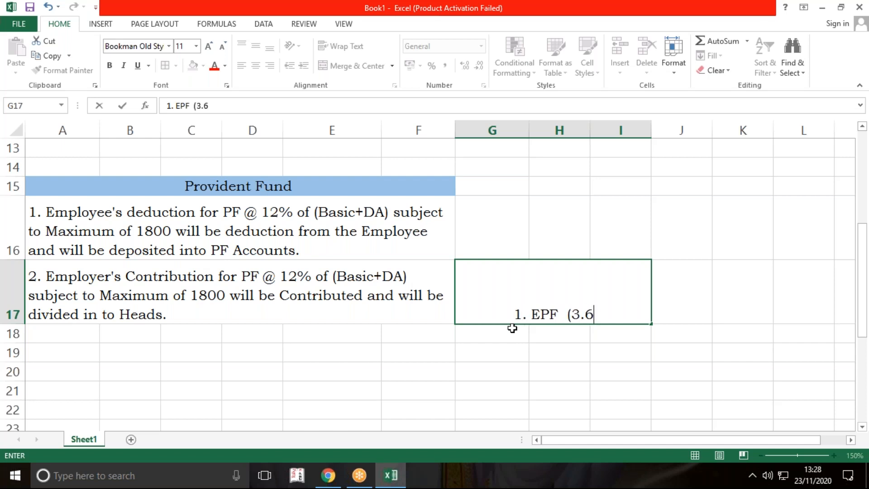
text(7%)
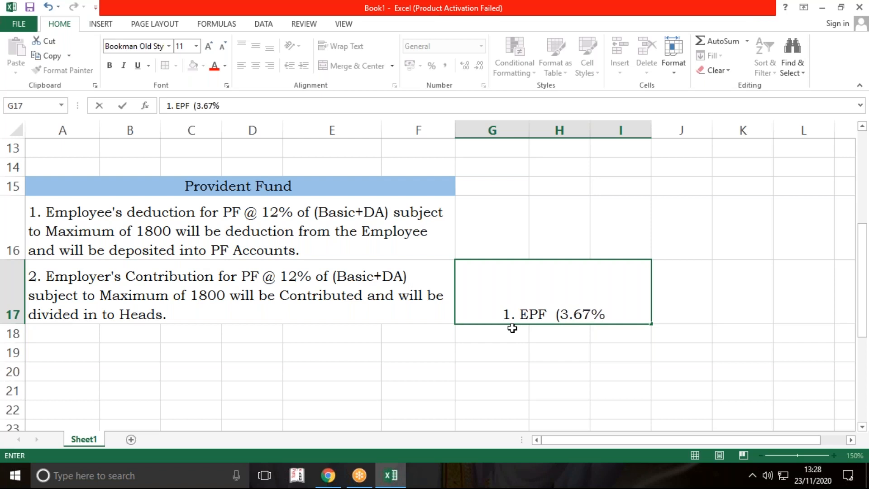
Step: Add the second head "2. EPS (8.33%)" in G17, leaving a blank line below the EPF entry
key(alt+Return)
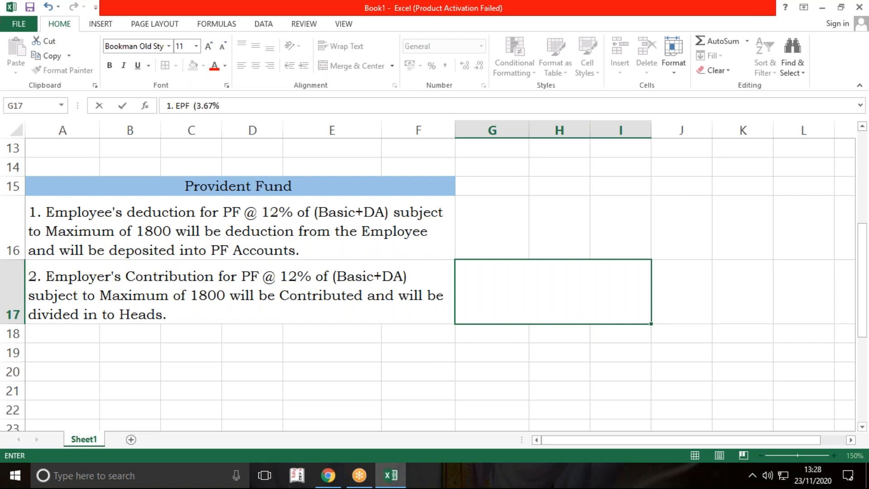
text(2)
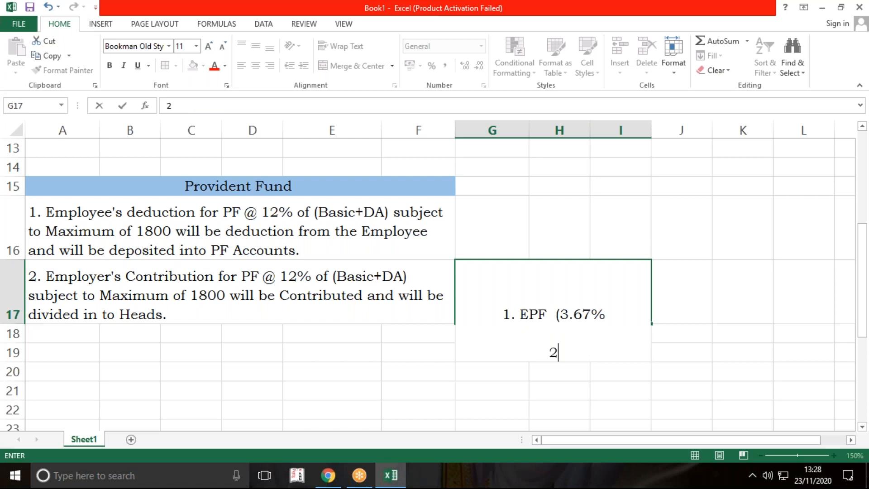
text(. EPS )
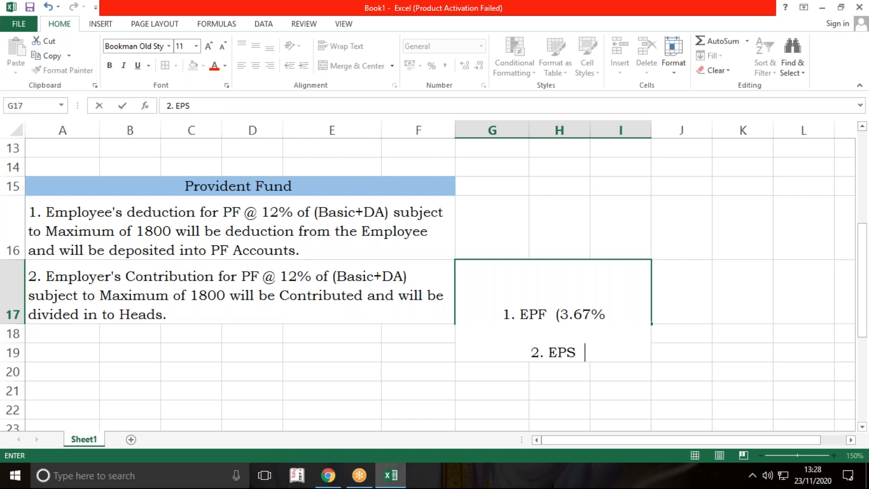
text( (8.)
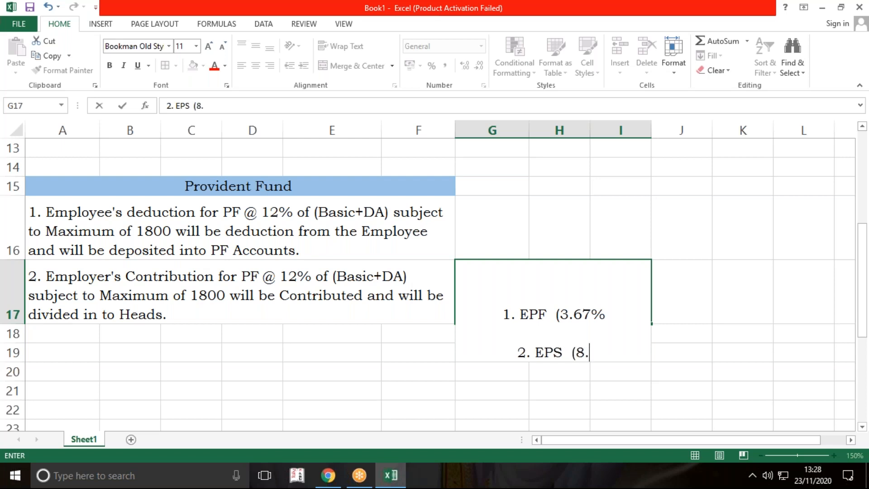
text(33%))
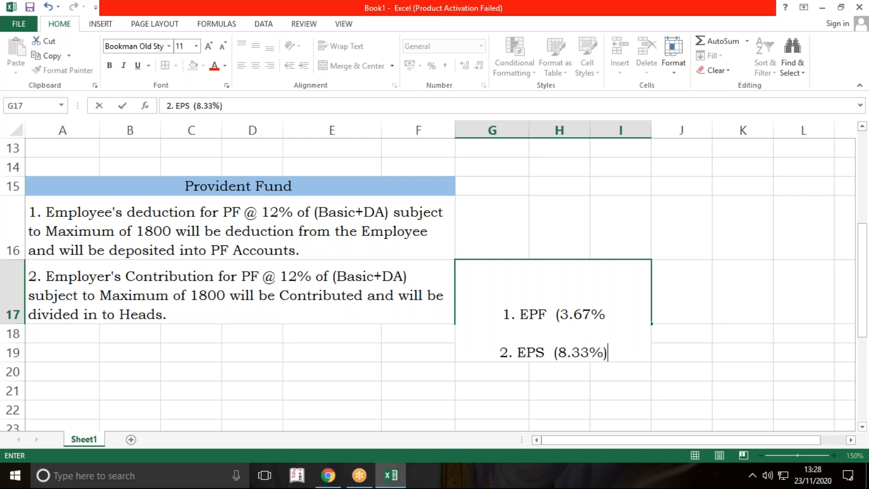
key(Return)
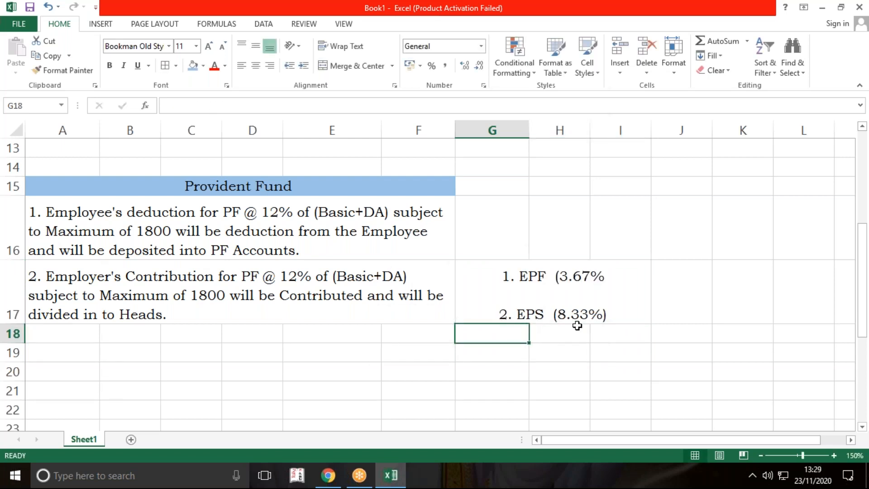
Step: Add the closing bracket after 3.67% on the EPF line in G17 and left-align the merged cell
click(607, 273)
double_click(608, 276)
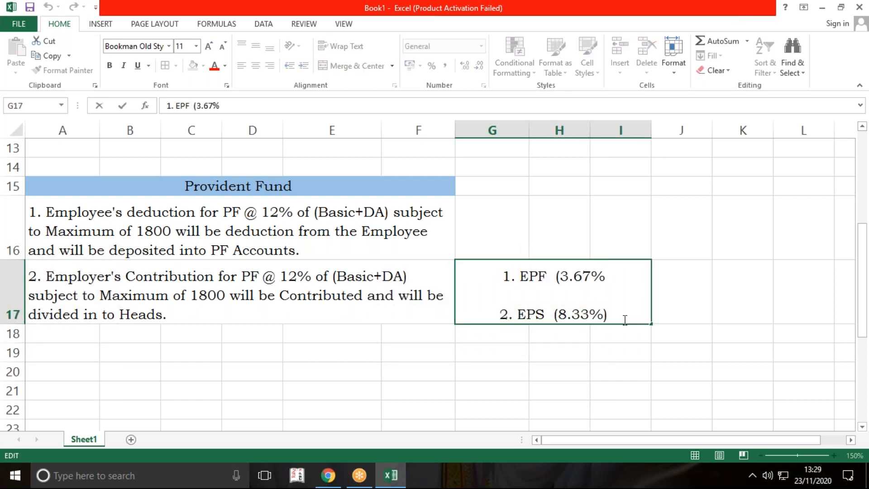
text())
key(Return)
click(545, 299)
click(241, 66)
click(448, 354)
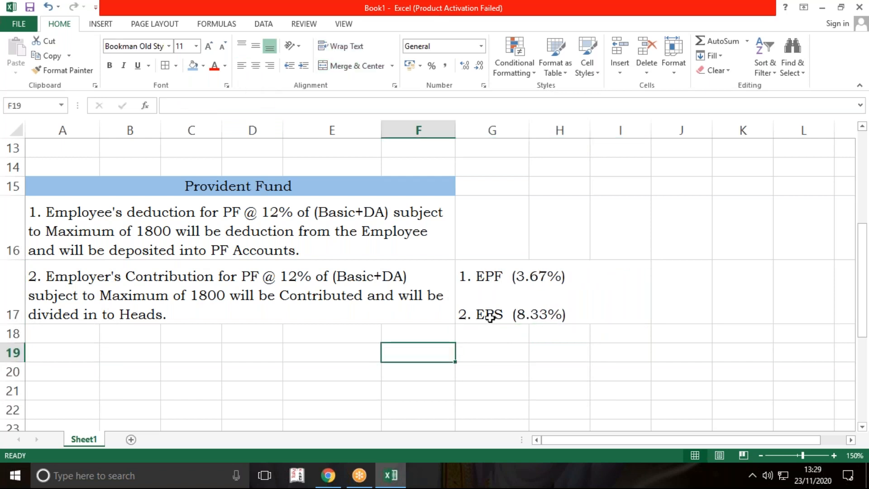
click(490, 312)
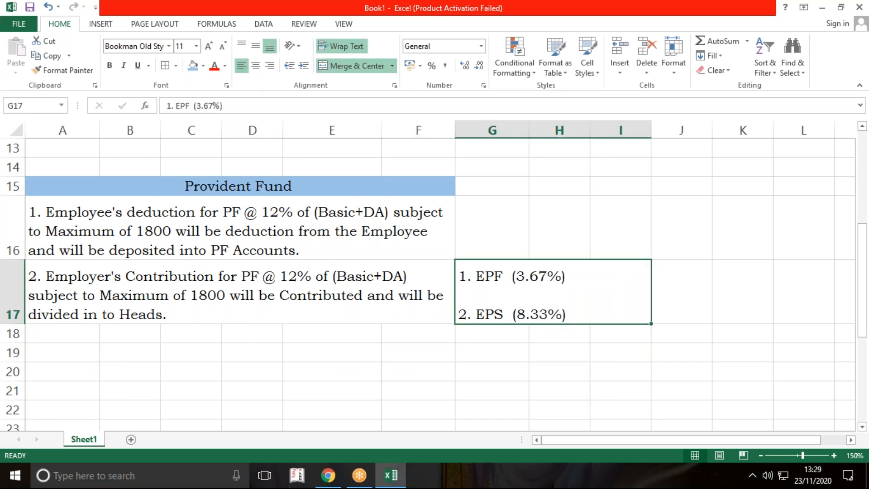
Step: Draw two arrows from the end of the employer contribution rule in row 17, one to the EPF line and one to the EPS line
click(101, 25)
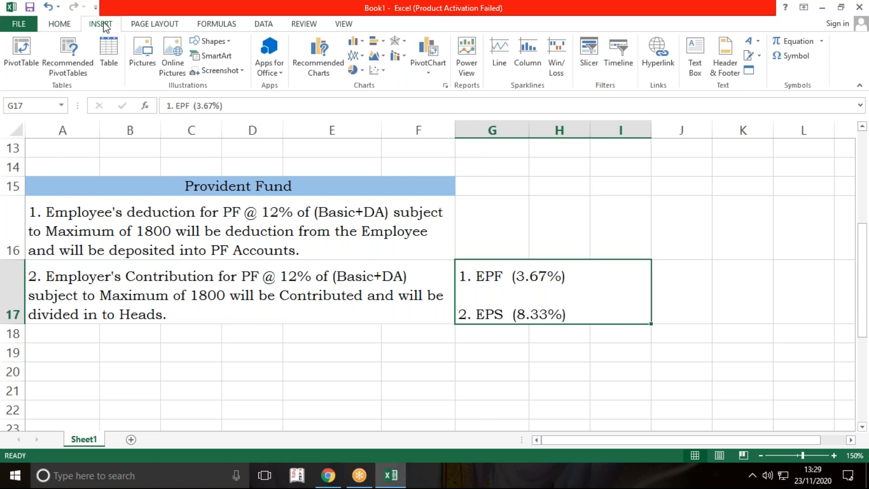
click(211, 41)
click(220, 71)
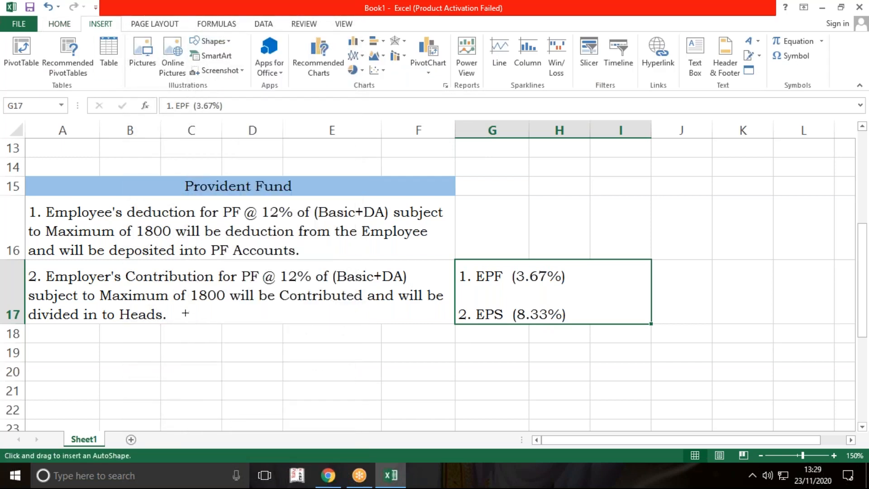
mouse_move(172, 317)
mouse_down()
mouse_move(303, 311)
mouse_move(454, 273)
mouse_up()
click(34, 41)
drag(171, 317, 453, 313)
click(408, 366)
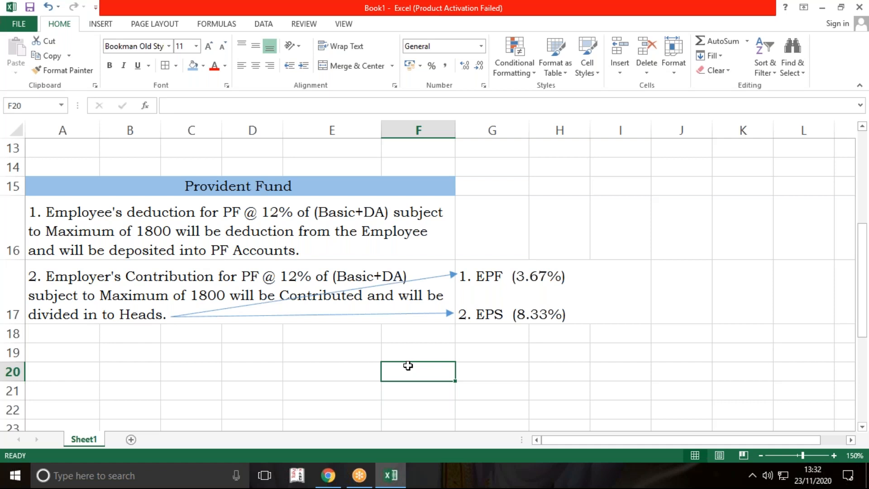
Step: Merge cells G16:H16 beside the employee deduction rule and enter "1. PF (12%)", aligned to the middle vertically and left horizontally
drag(485, 235, 561, 225)
click(371, 68)
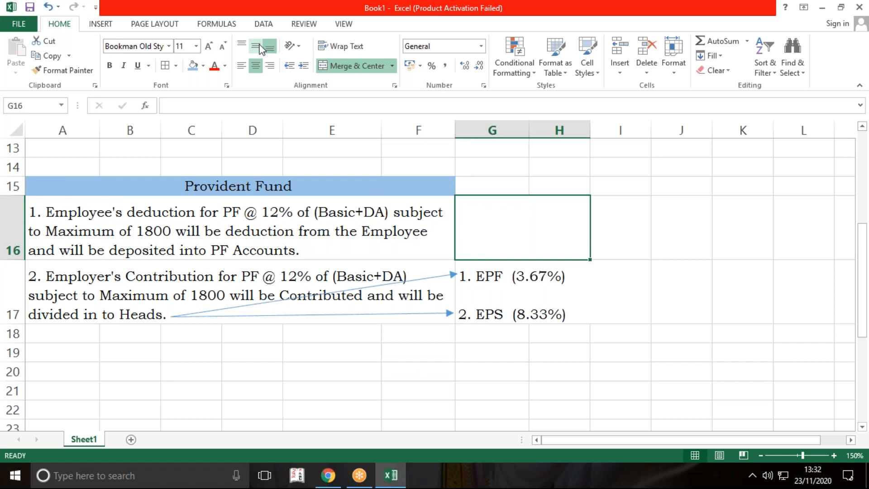
text(1. )
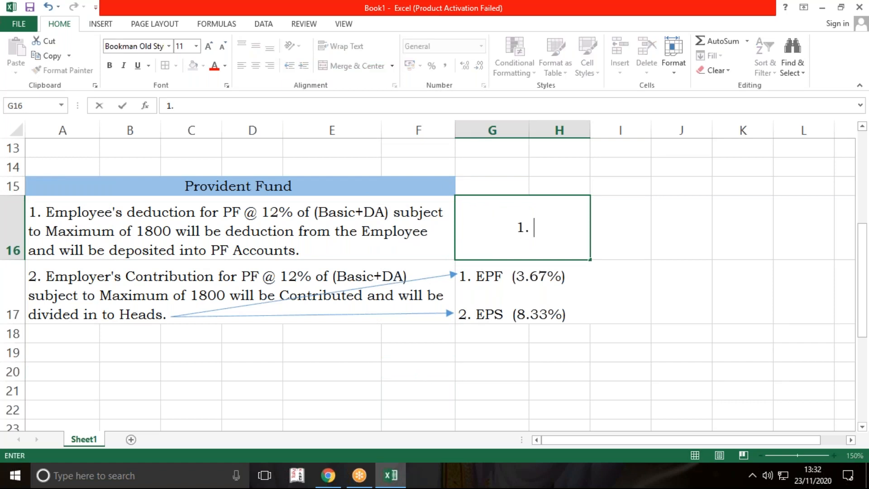
text(PF   (12%)
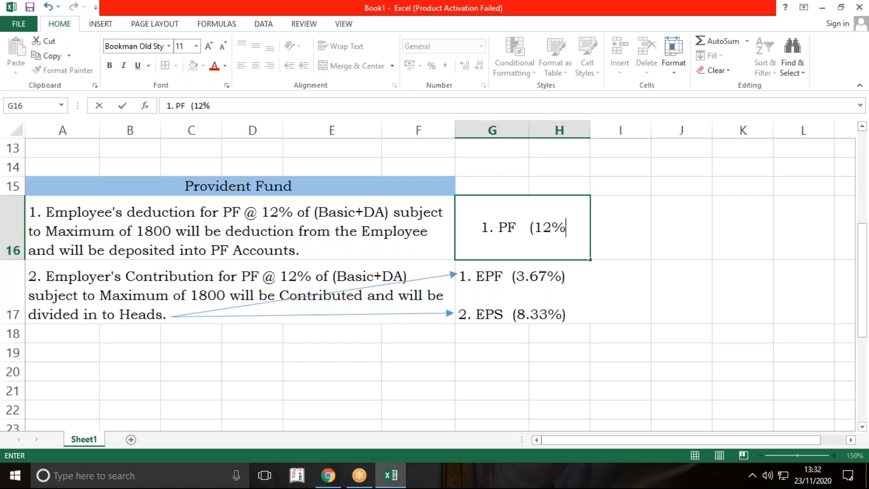
text())
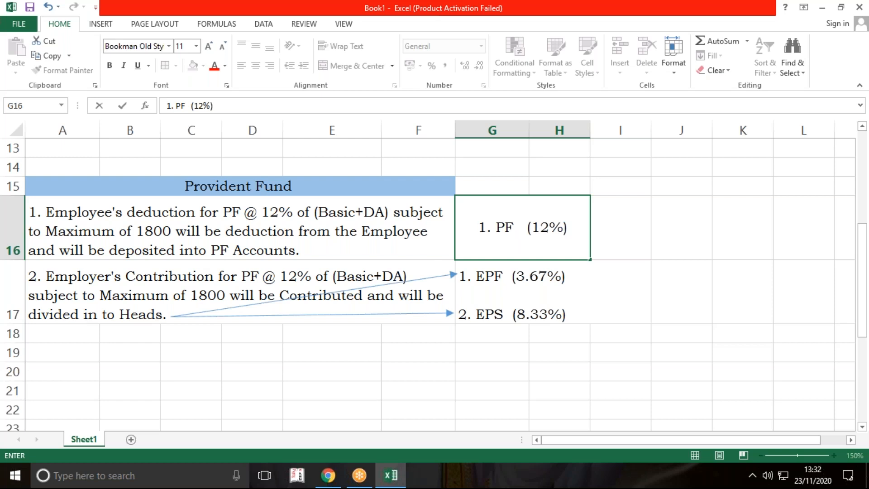
key(Return)
click(500, 206)
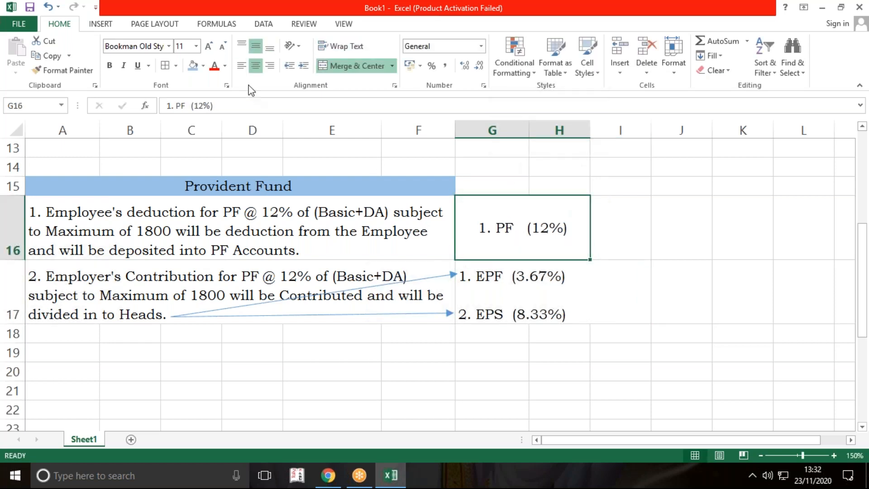
click(235, 67)
drag(499, 358, 499, 364)
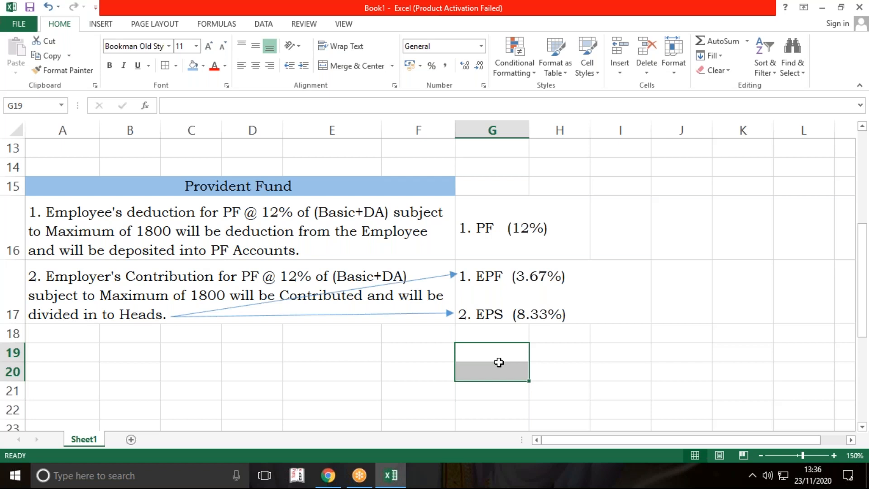
click(786, 186)
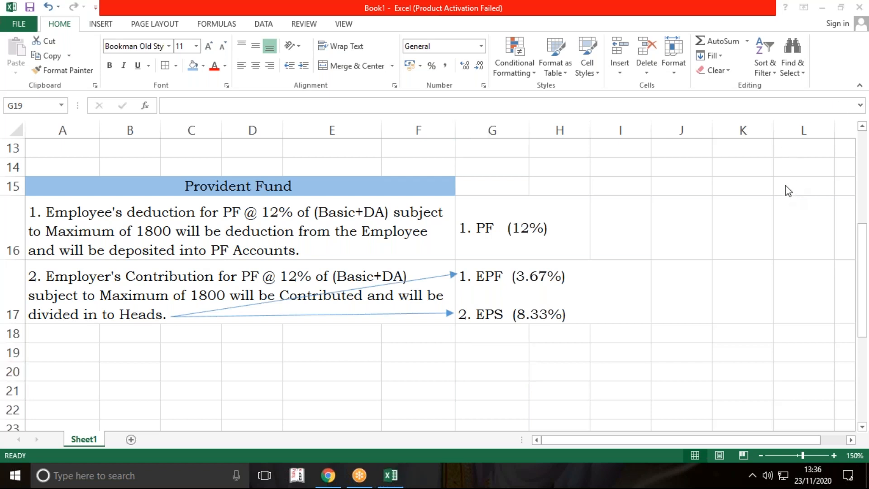
click(502, 357)
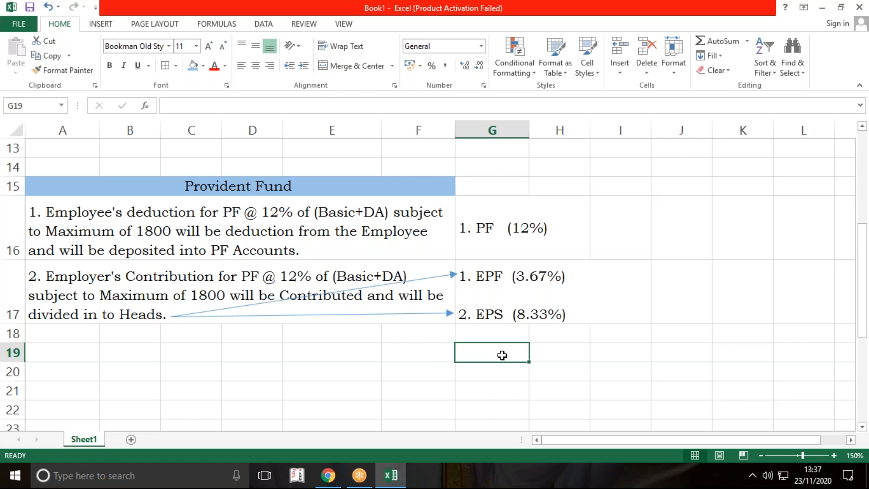
scroll(648, 216, up, 1)
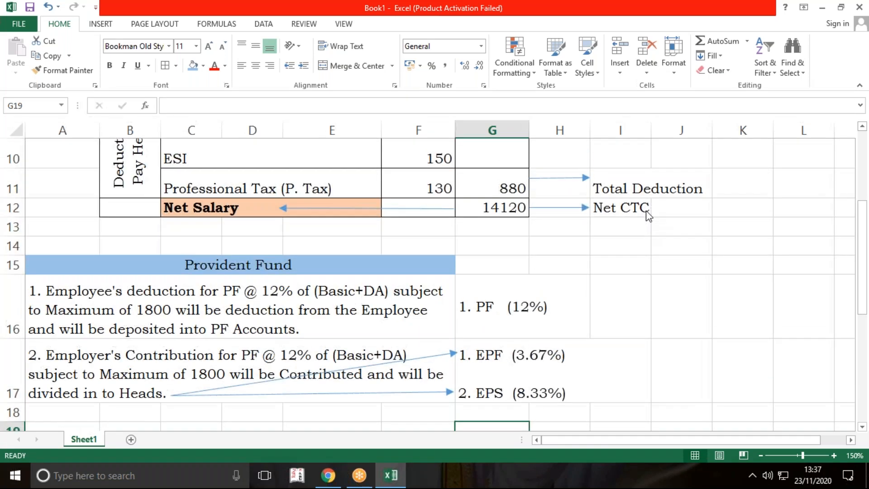